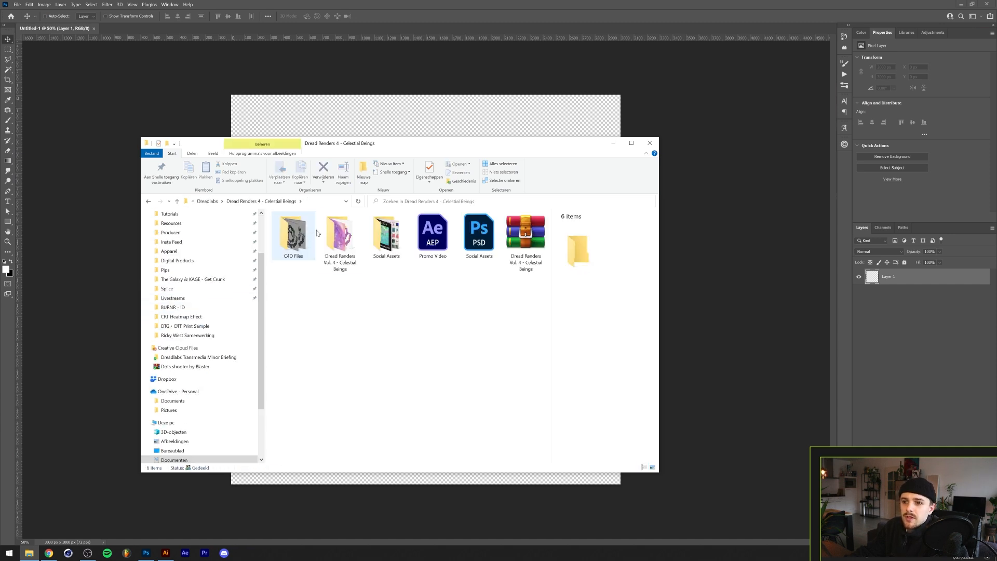
- Place the Dread Renders 4 - 5 bg, 6 and 10 images from the Celestial Beings folder into the canvas and commit them
double_click(340, 235)
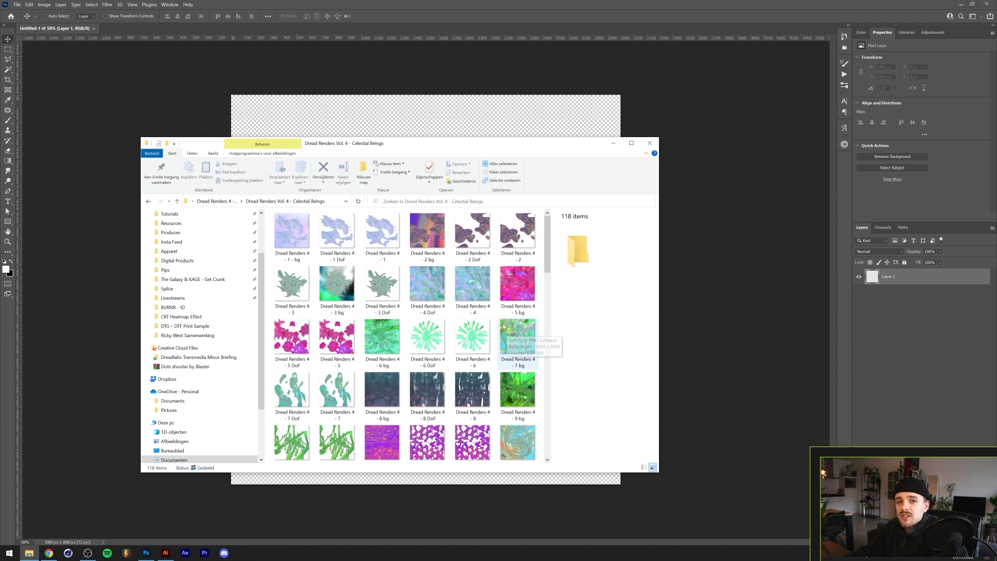
left_click(509, 294)
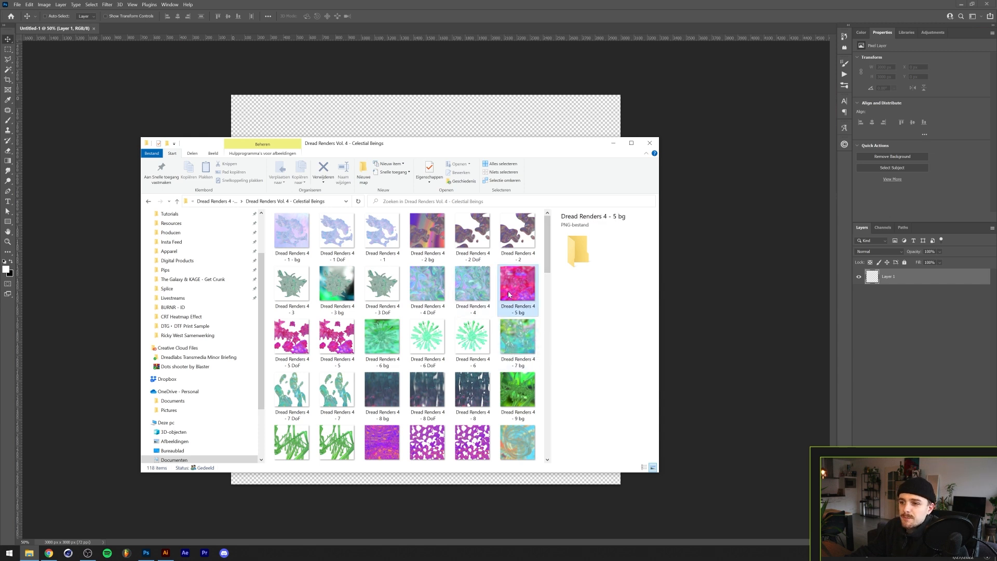
left_click(473, 343, "ctrl")
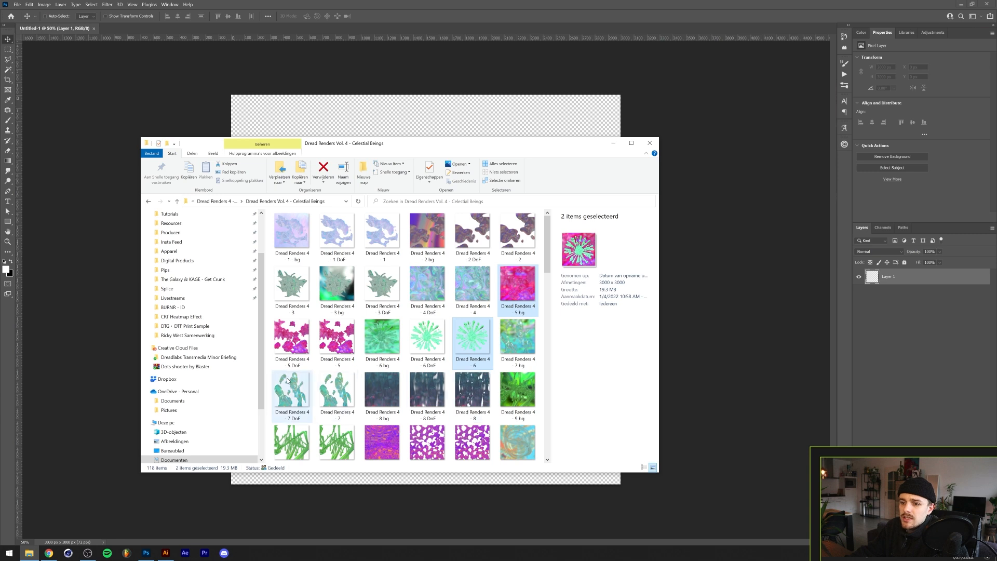
left_click(472, 442, "ctrl")
left_click_drag(483, 324, 416, 111)
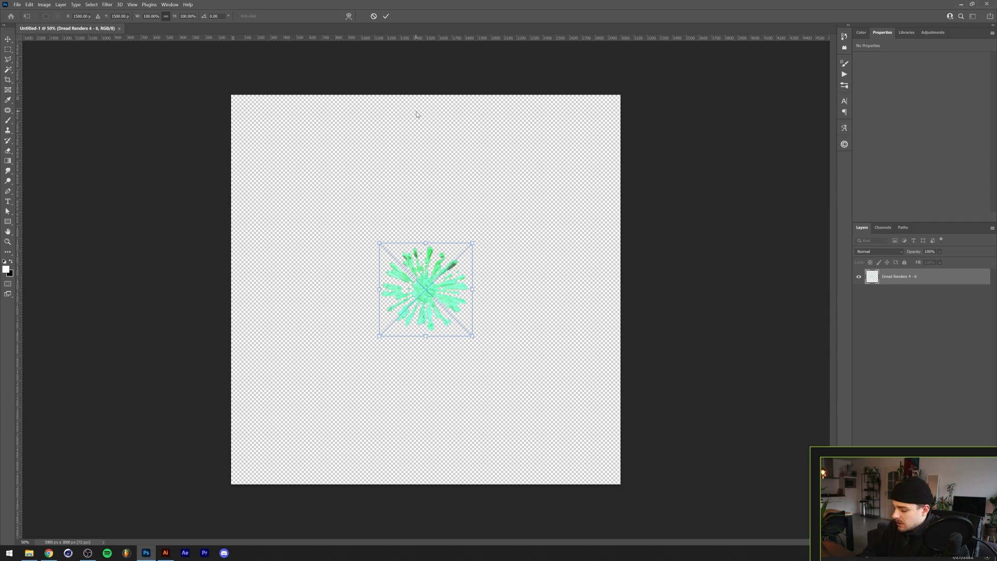
key("Return")
key("Return")
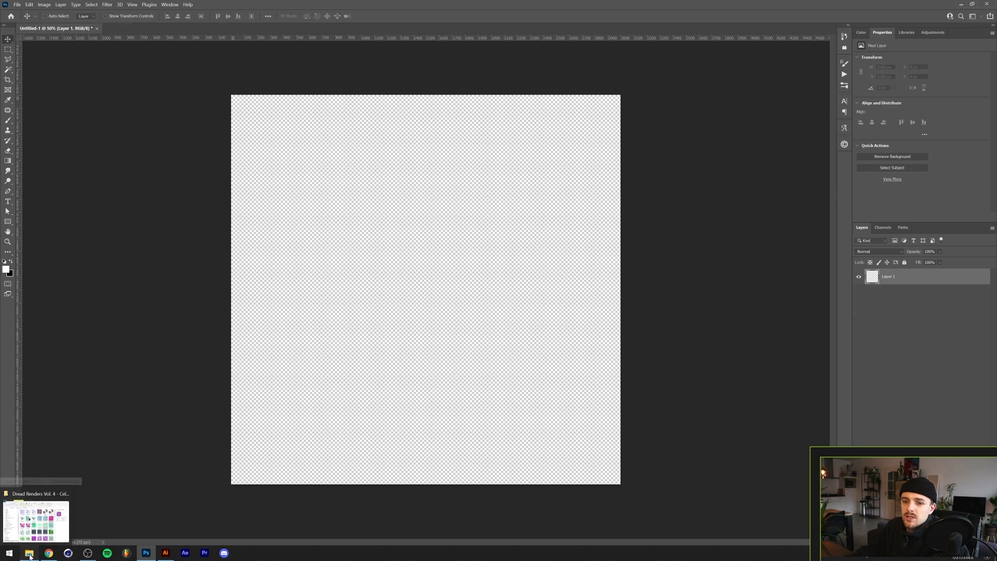
left_click(29, 553)
left_click_drag(459, 352, 444, 156)
left_click(387, 16)
left_click(387, 16)
left_click(387, 16)
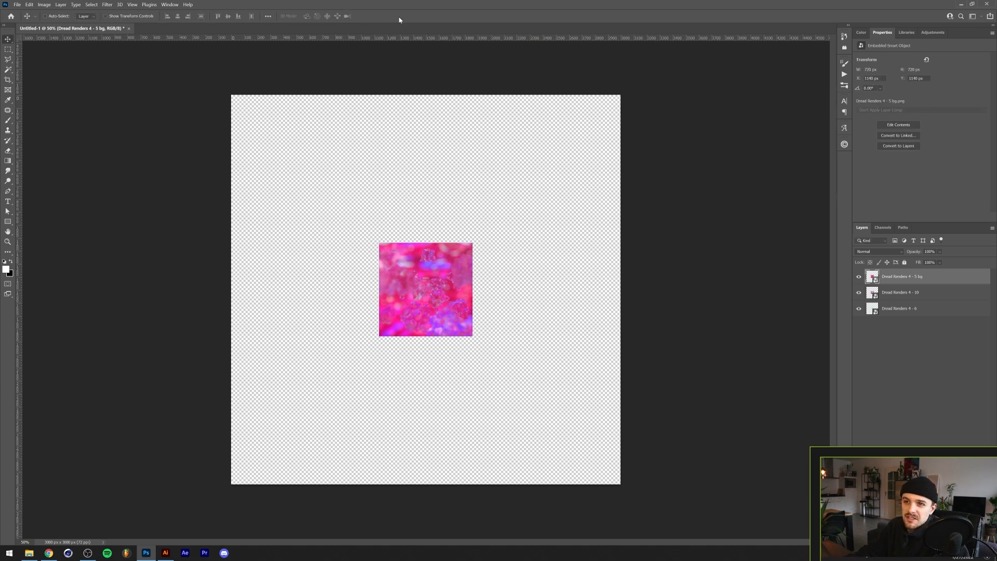
- Select all three image layers and Free Transform them together to fill the whole canvas
left_click(911, 329)
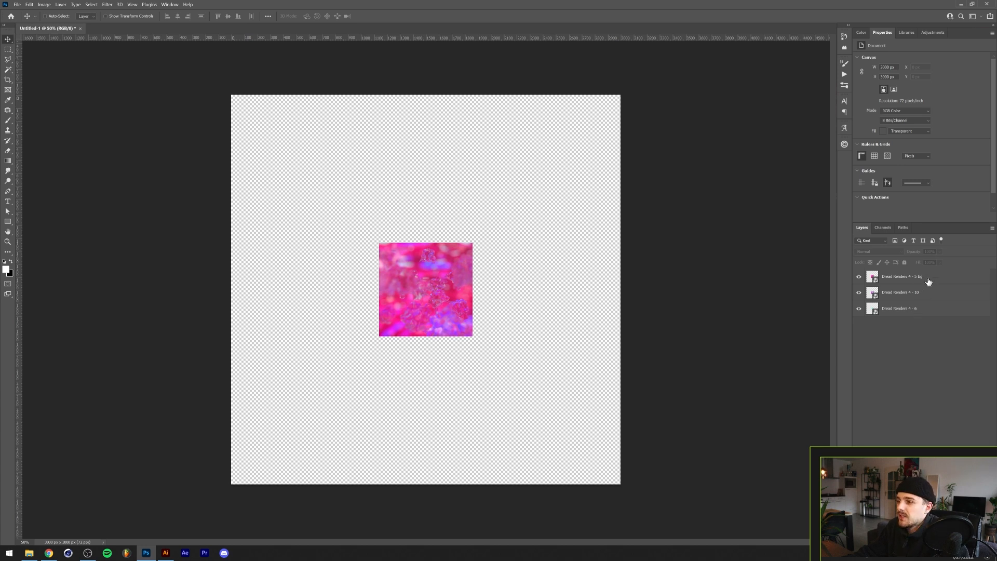
left_click(929, 281)
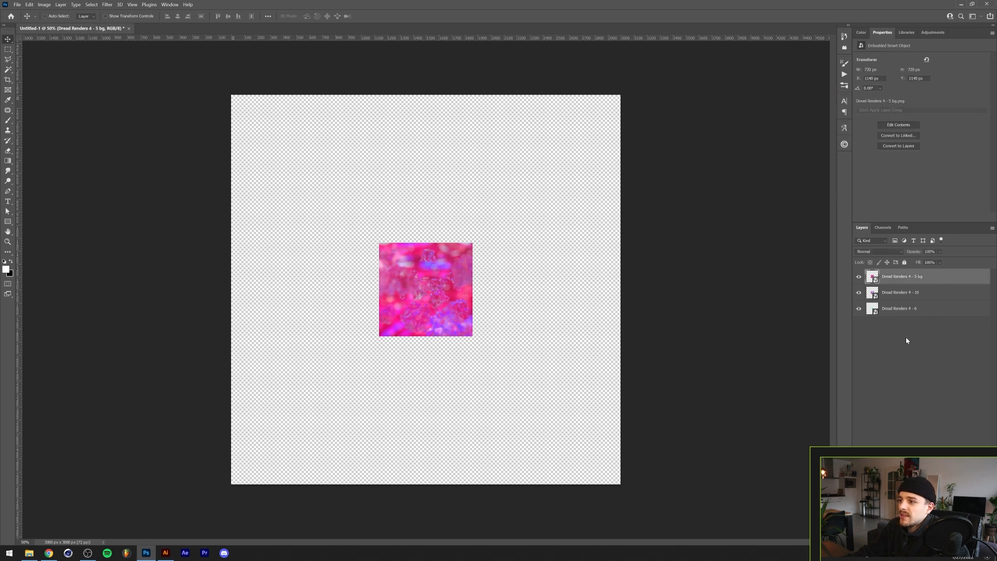
left_click(928, 312, "shift")
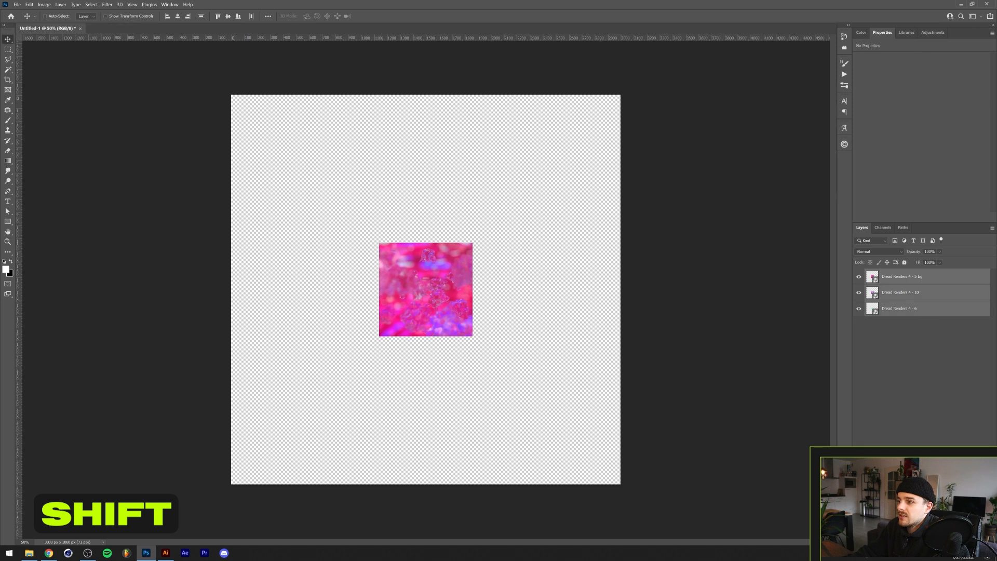
left_click(930, 280)
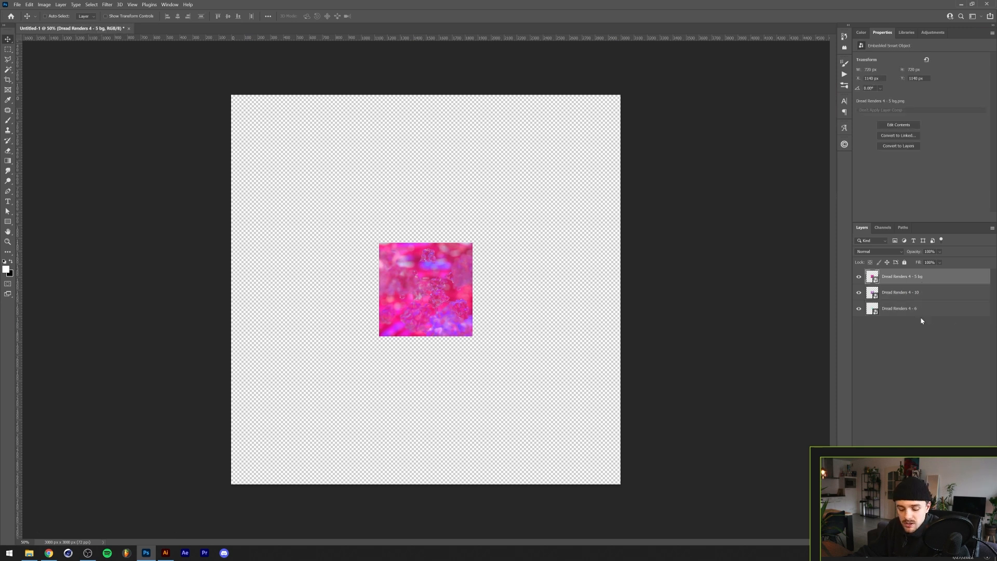
key("ctrl")
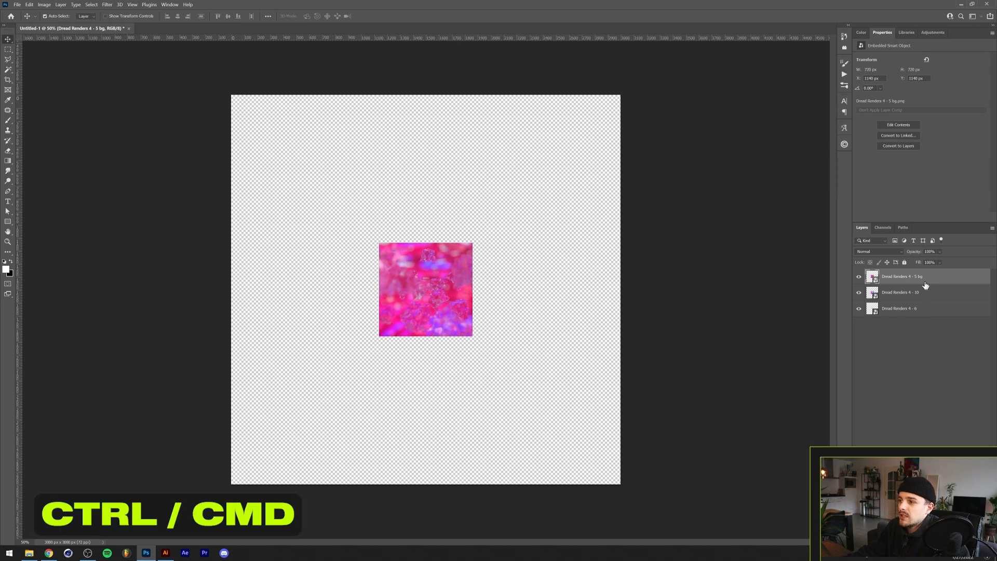
left_click(927, 310, "ctrl")
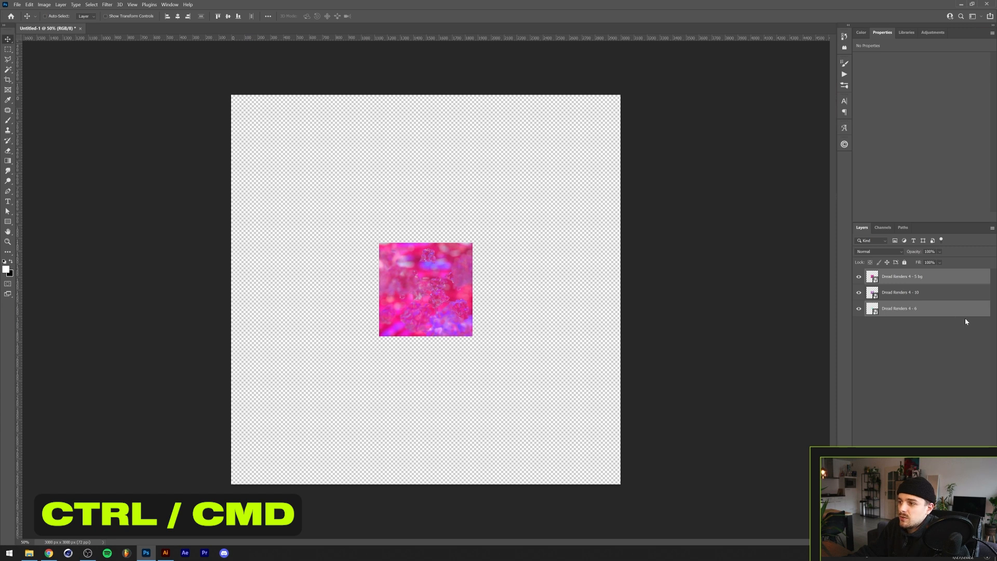
left_click(941, 337)
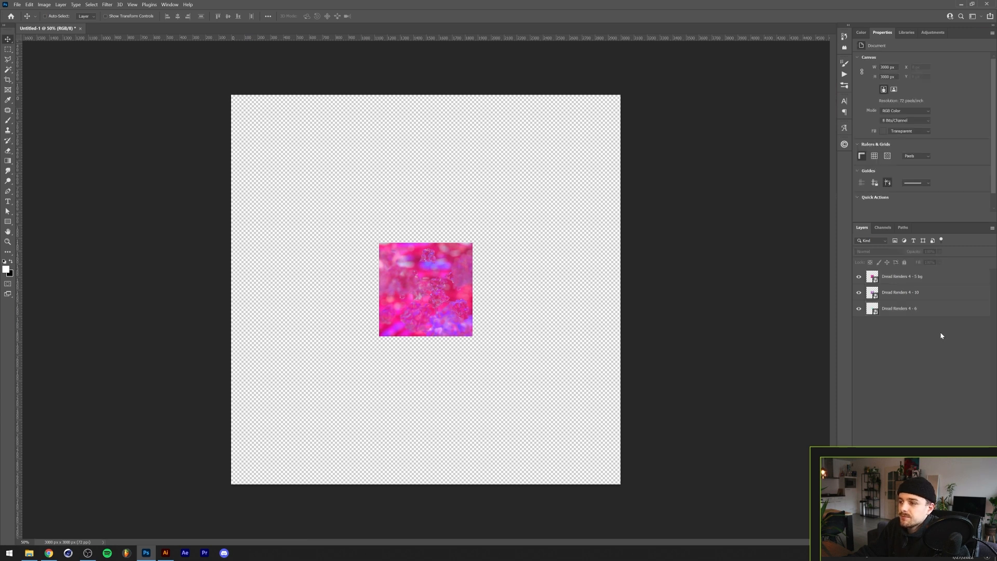
left_click(922, 308)
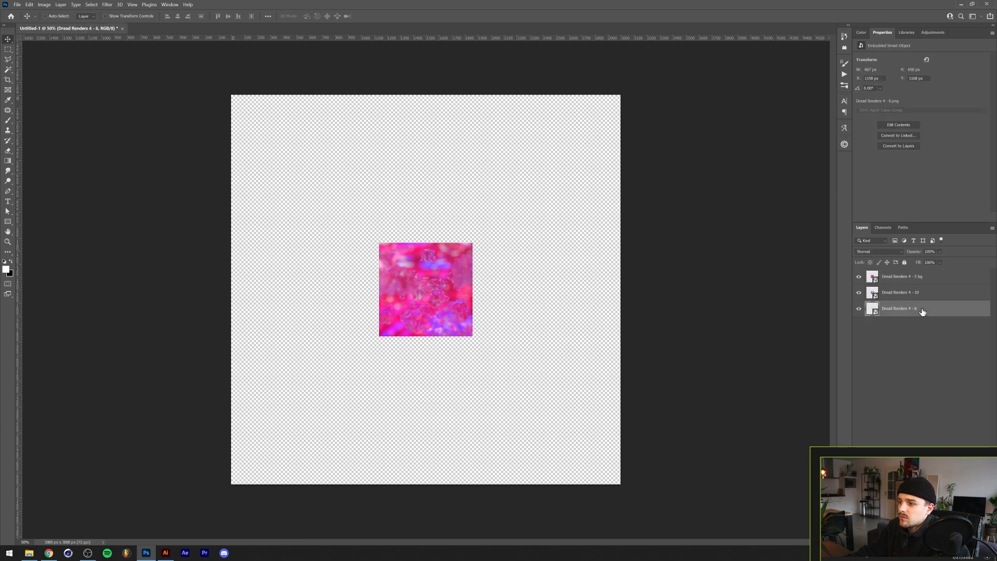
left_click(924, 278, "shift")
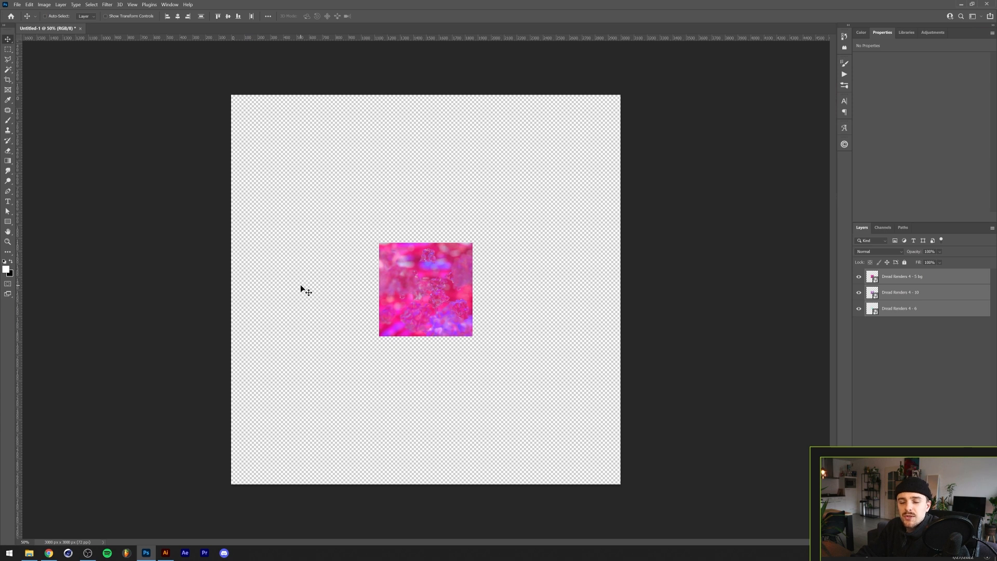
left_click(29, 5)
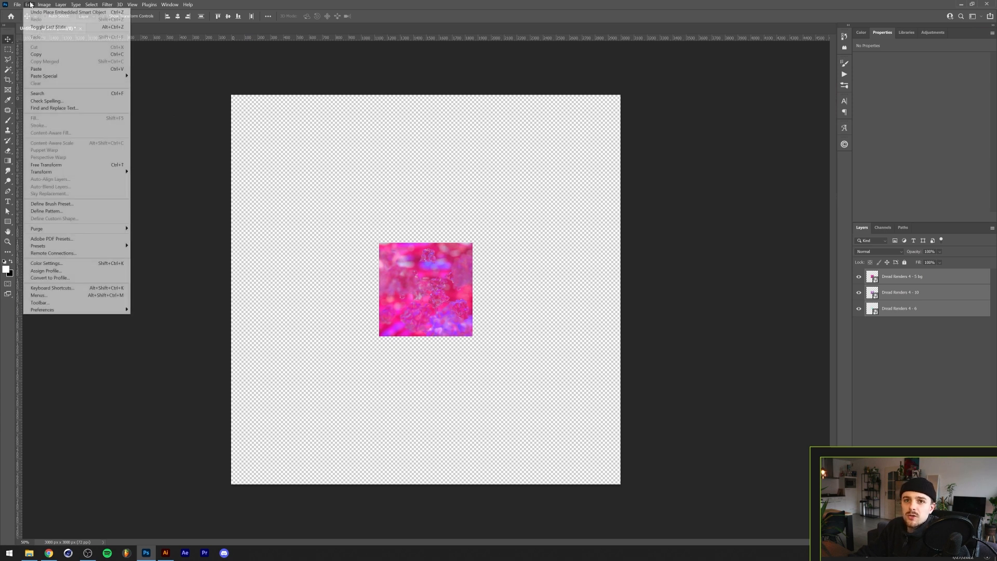
left_click(91, 165)
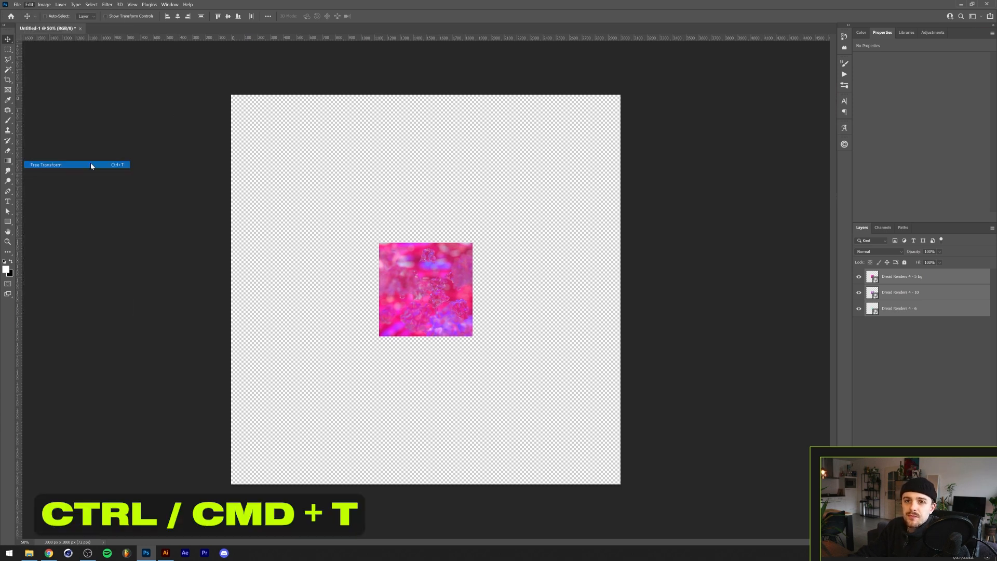
left_click_drag(427, 244, 441, 95)
left_click_drag(615, 99, 593, 106)
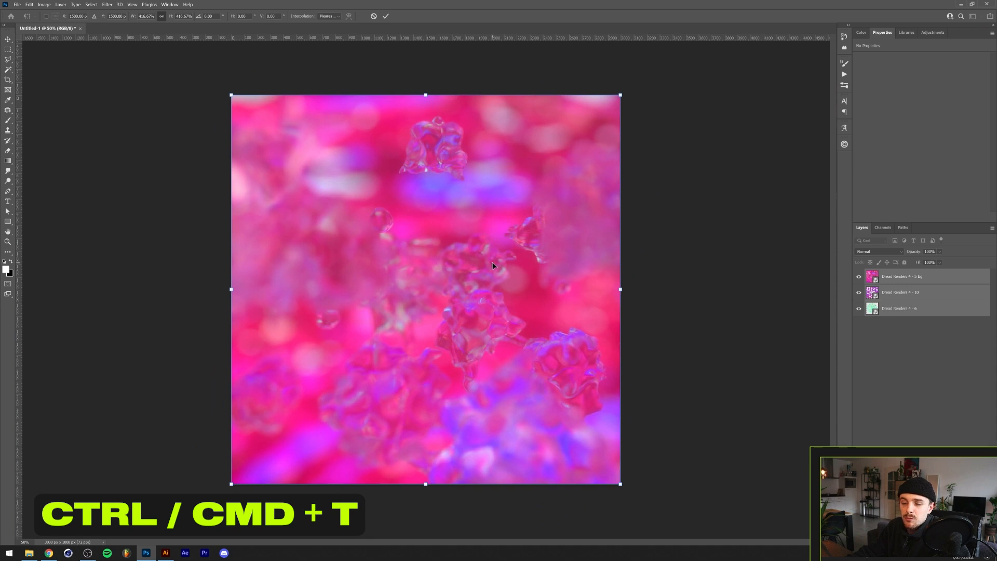
key("Return")
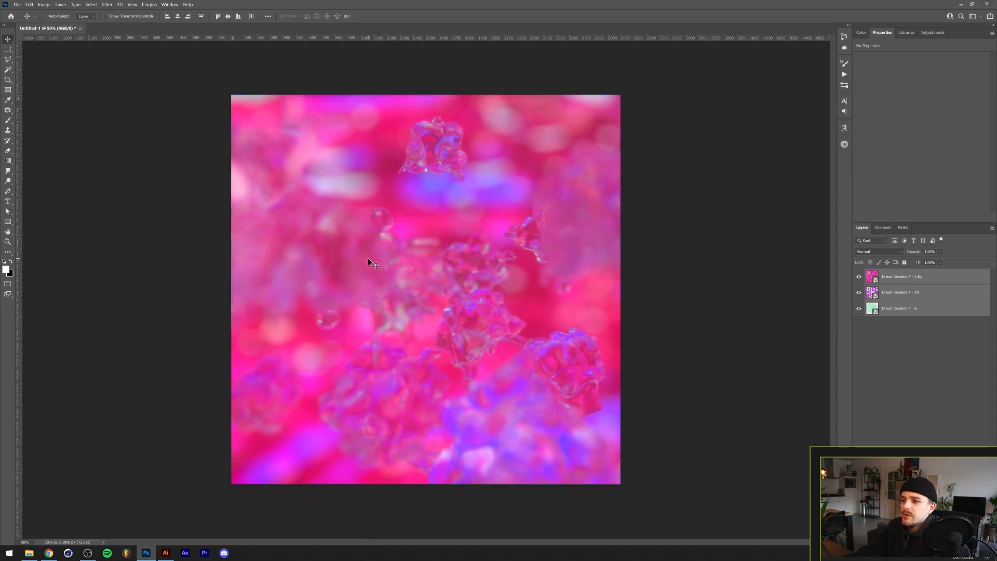
- Rasterize the 5 bg and 6 image layers
left_click(920, 279)
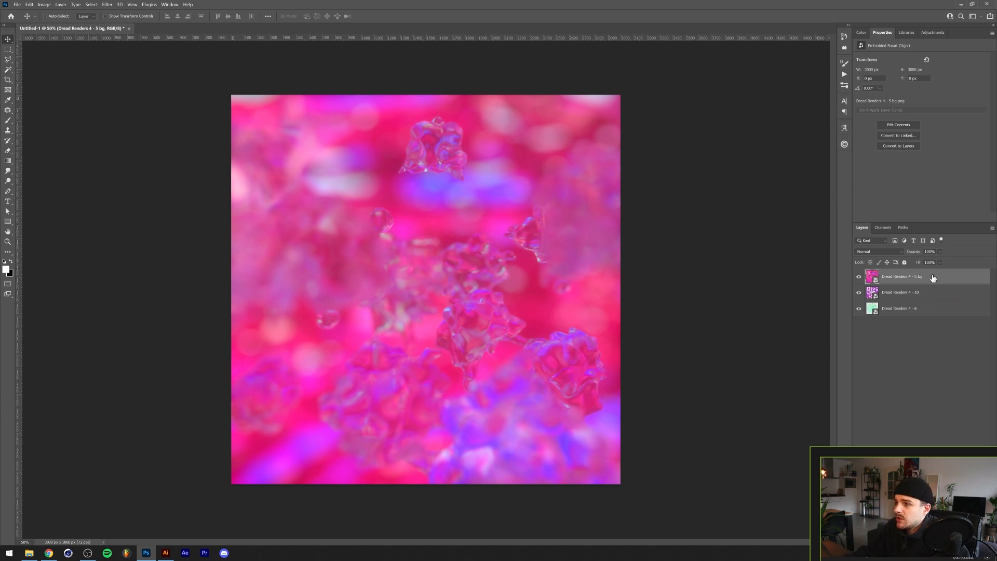
right_click(933, 278)
left_click(873, 349)
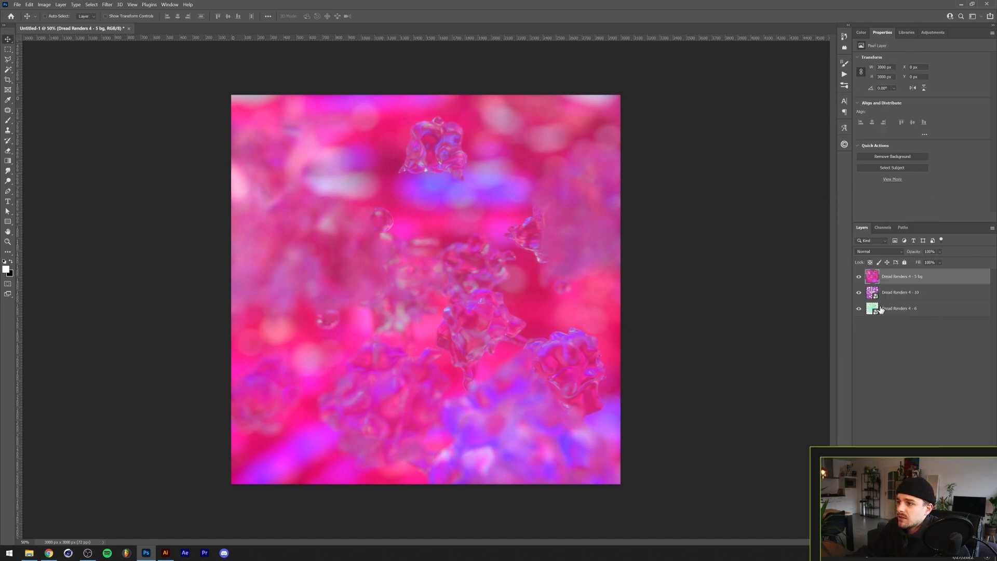
right_click(903, 296)
key("Escape")
right_click(896, 310)
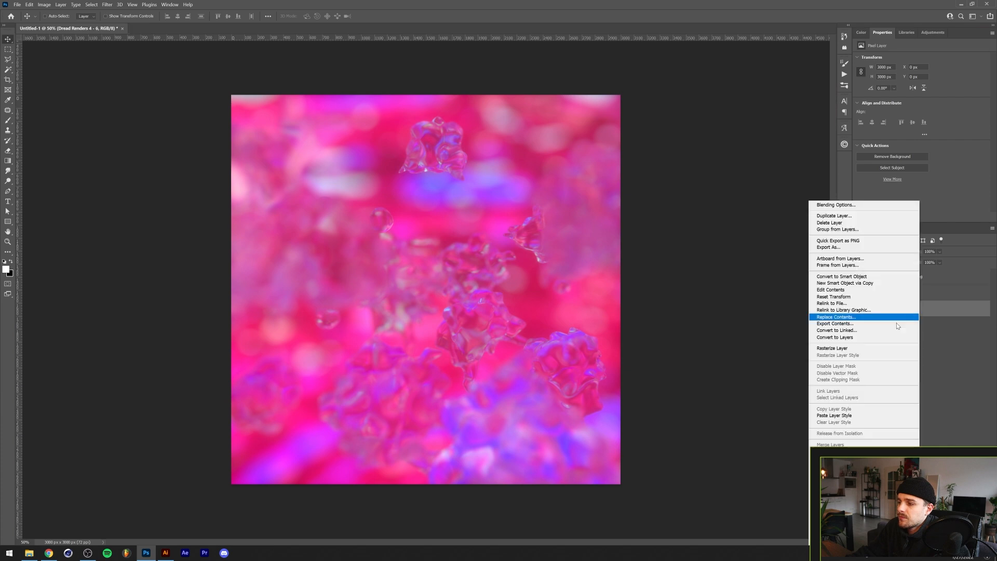
left_click(862, 349)
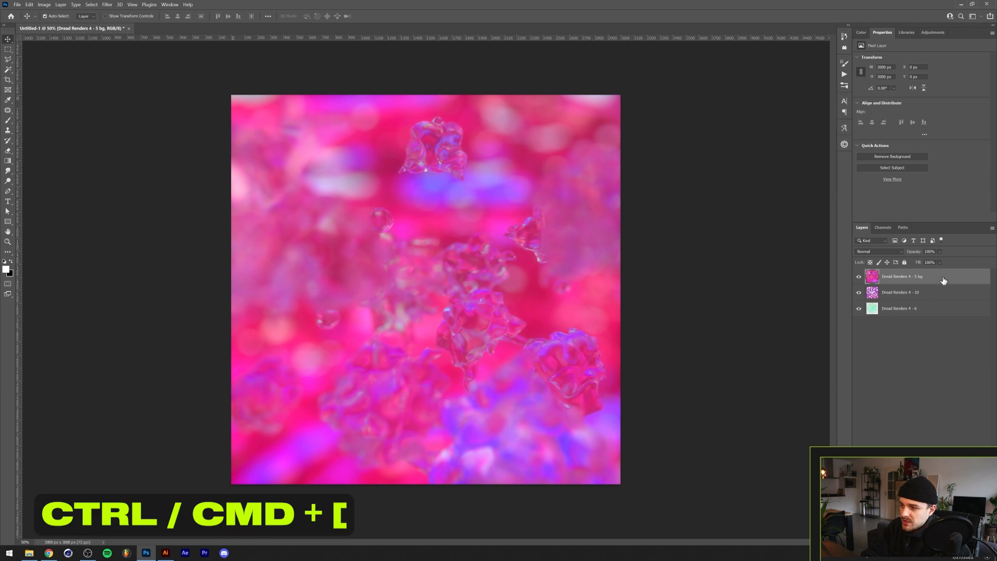
- Move the 5 bg layer down and back up the layer stack one position at a time
key("ctrl+bracketleft")
key("ctrl+bracketleft")
key("ctrl+bracketright")
key("ctrl+bracketright")
key("ctrl+bracketleft")
key("ctrl+bracketleft")
key("ctrl+bracketright")
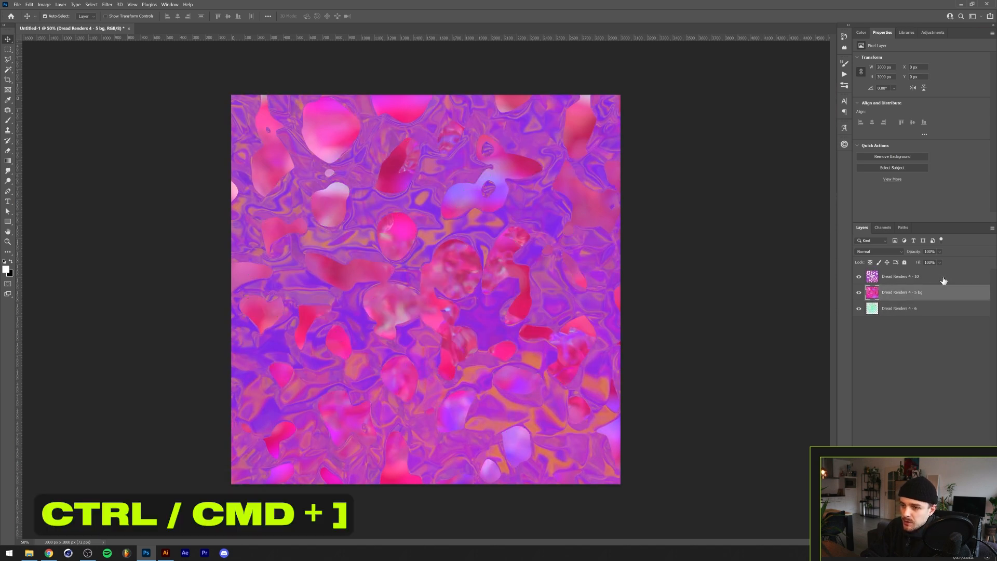
key("ctrl+bracketright")
key("ctrl+bracketleft")
key("ctrl+bracketleft")
key("ctrl+bracketright")
key("ctrl+bracketright")
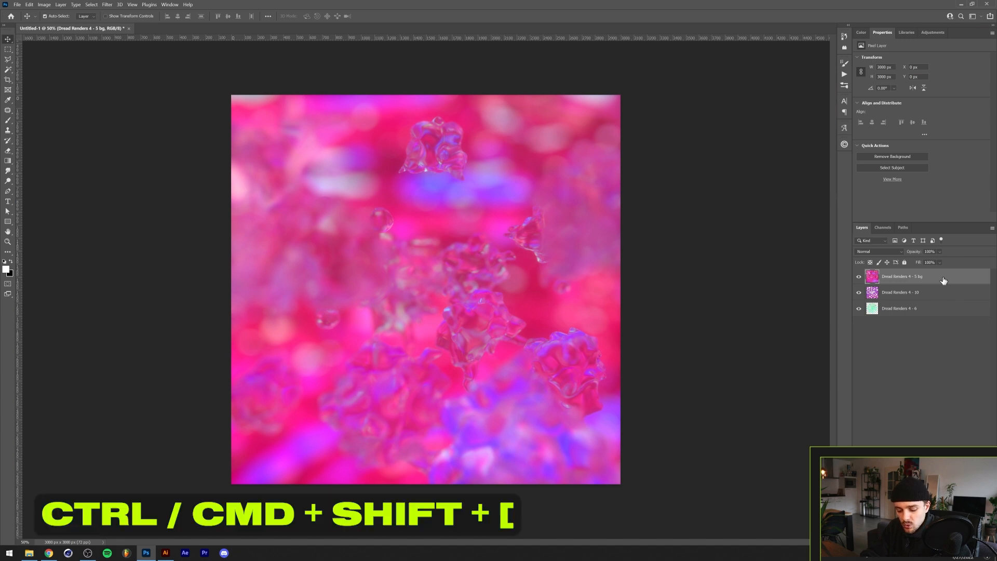
- Send the 5 bg layer to the bottom of the stack and bring it back to the top
key("ctrl+shift+bracketleft")
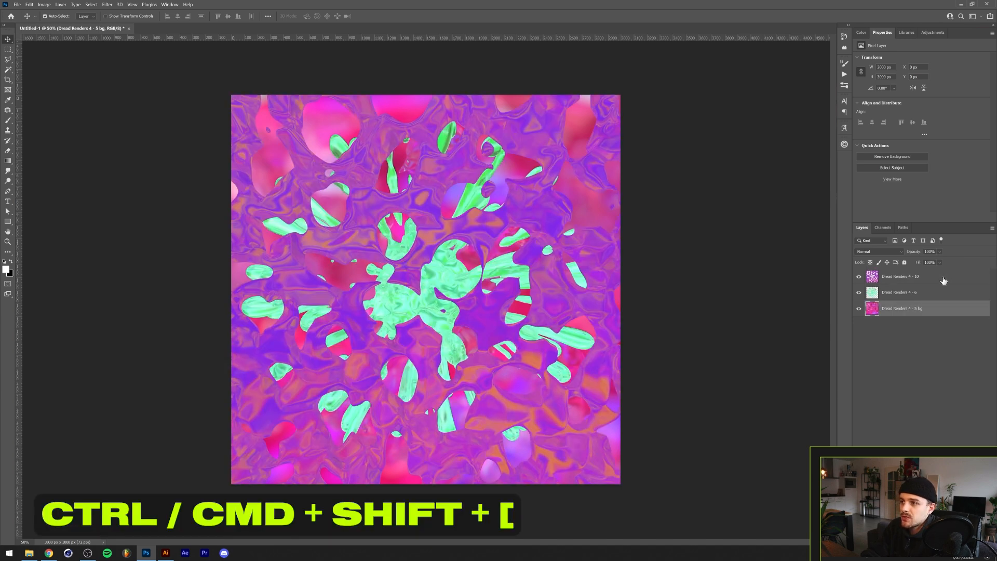
key("ctrl+shift+bracketright")
key("ctrl+shift+bracketleft")
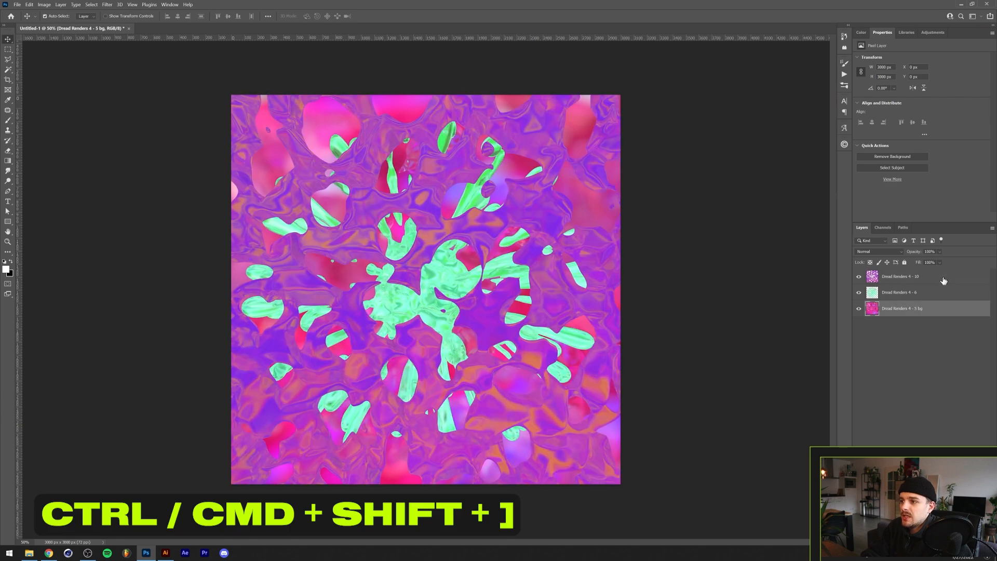
key("ctrl+shift+bracketright")
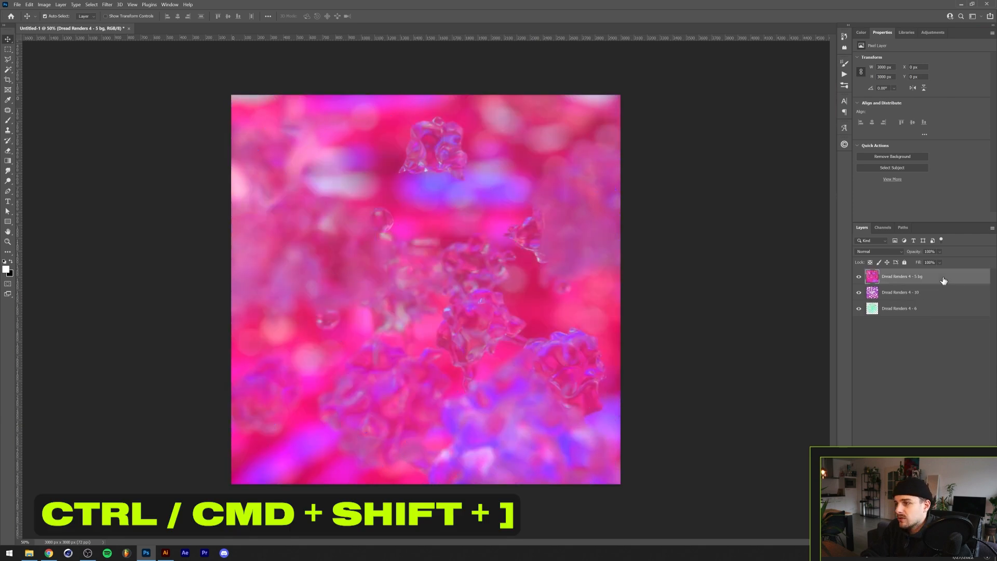
- Reorder the layers so 6 is on top, 10 in the middle and 5 bg at the bottom
key("ctrl+bracketleft")
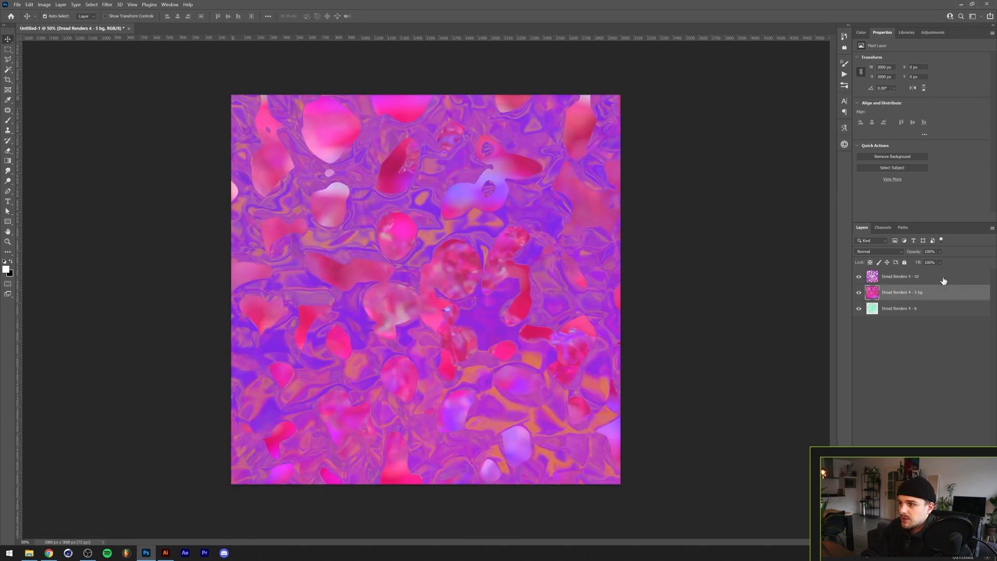
key("ctrl+bracketleft")
left_click(933, 294)
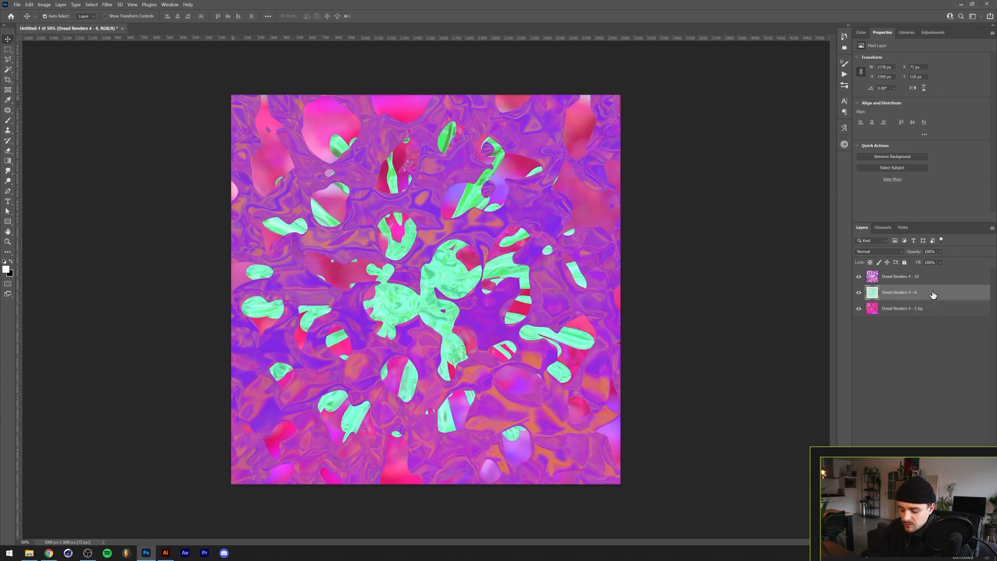
key("ctrl+bracketright")
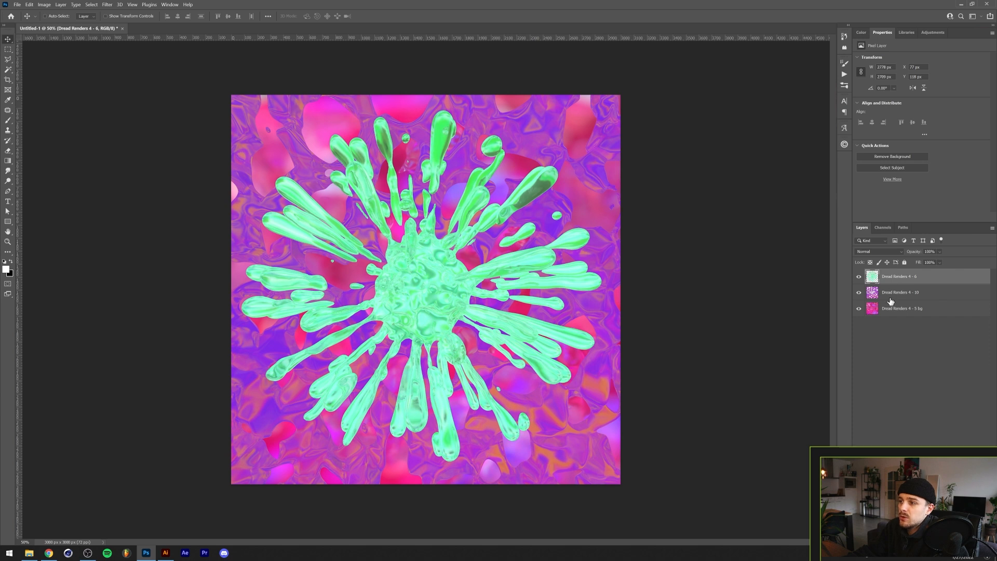
- Group the 6 and 10 layers, then duplicate the group
left_click(932, 295, "shift")
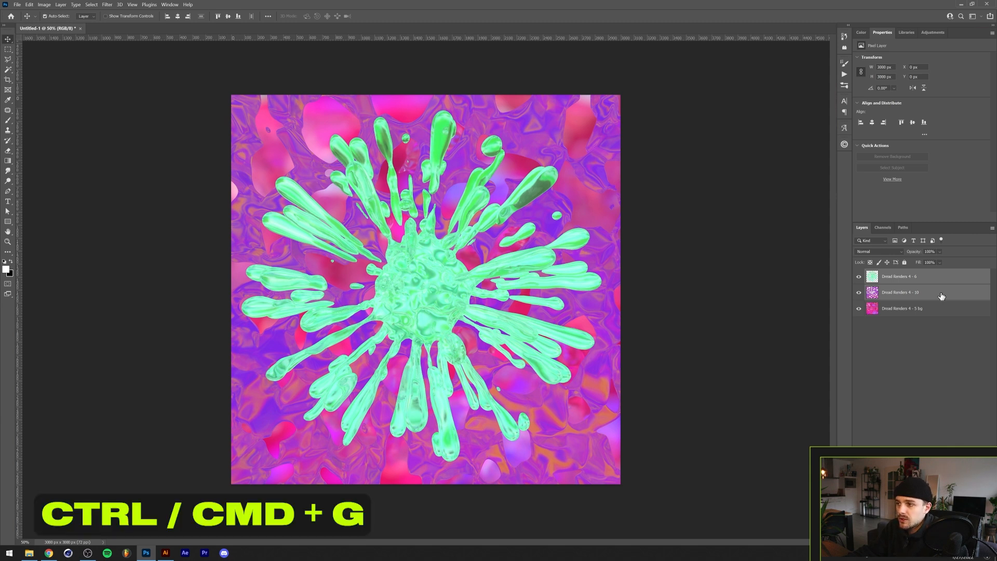
key("ctrl+g")
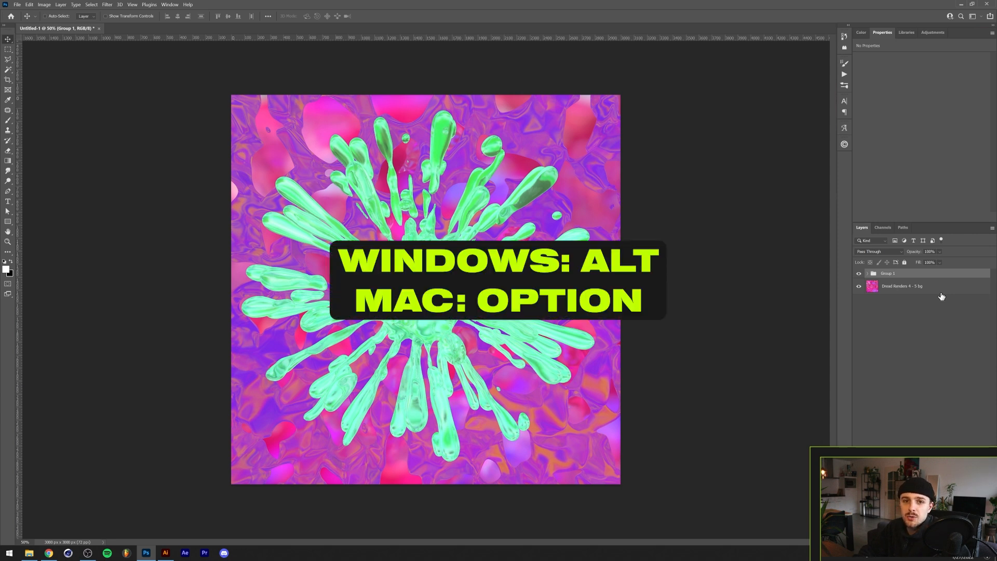
left_click(867, 273)
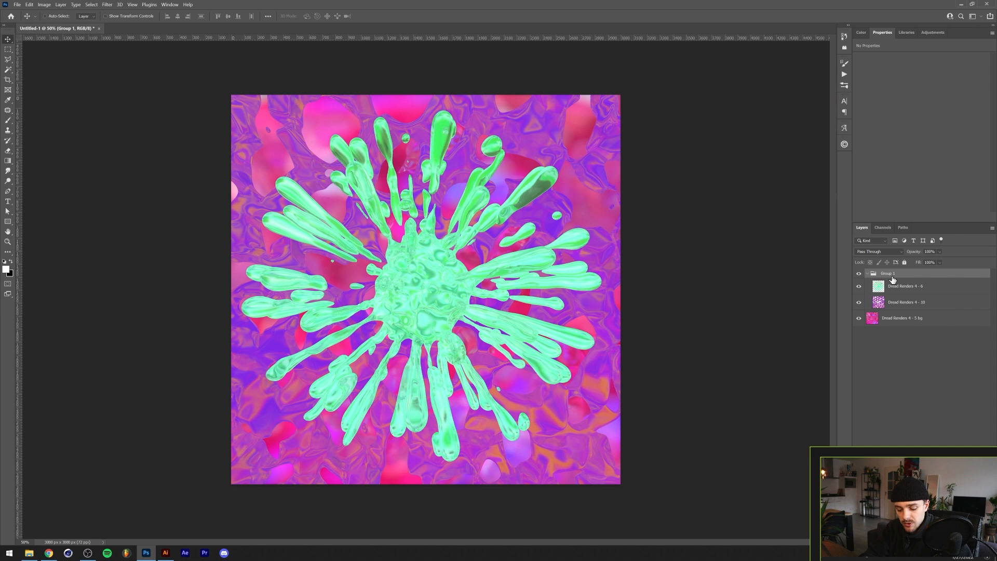
key("ctrl+j")
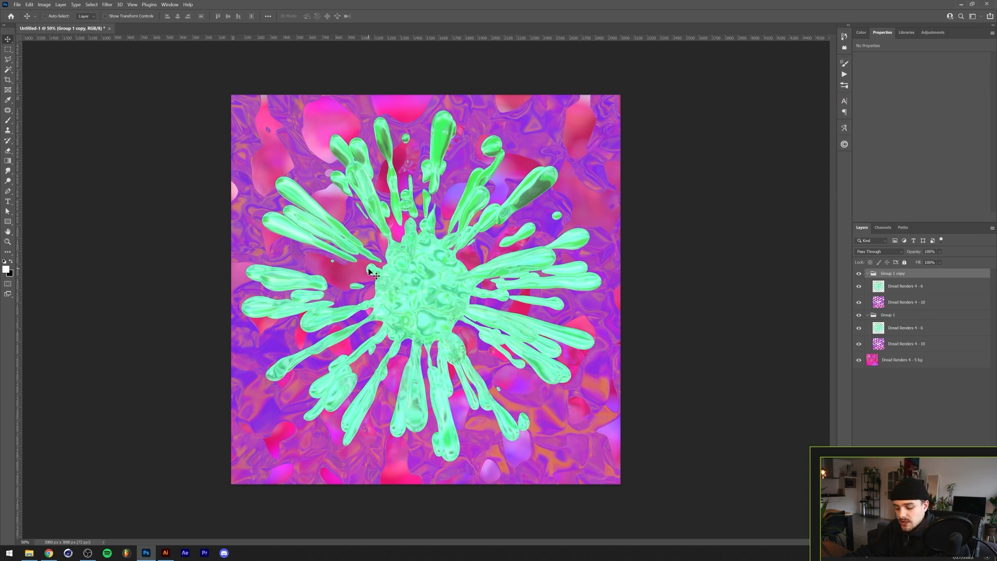
- Draw a rectangular marquee selection over the splash, move the selected pixels of the 6 layer in Group 1 copy, and undo the move
key("m")
left_click_drag(254, 124, 566, 387)
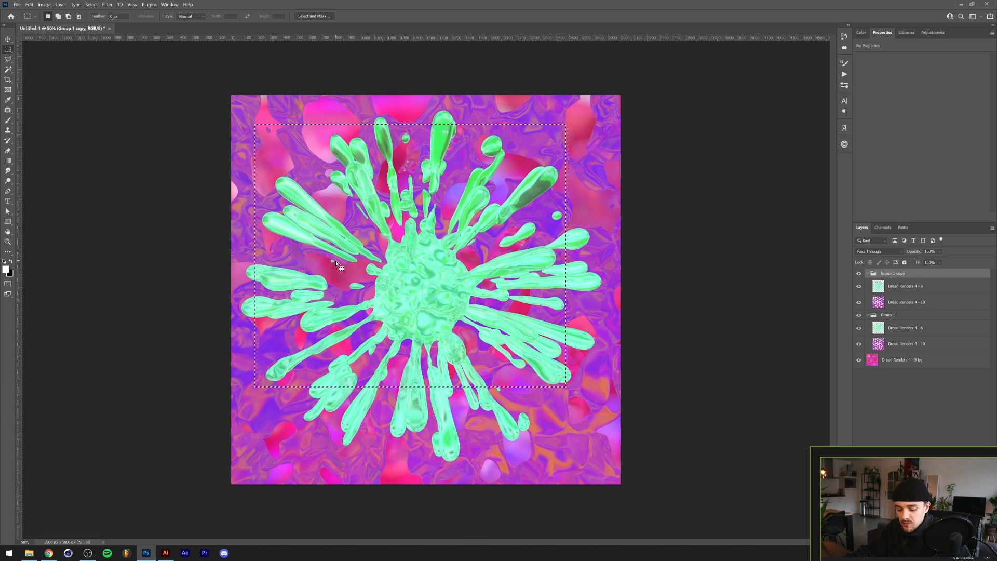
key("v")
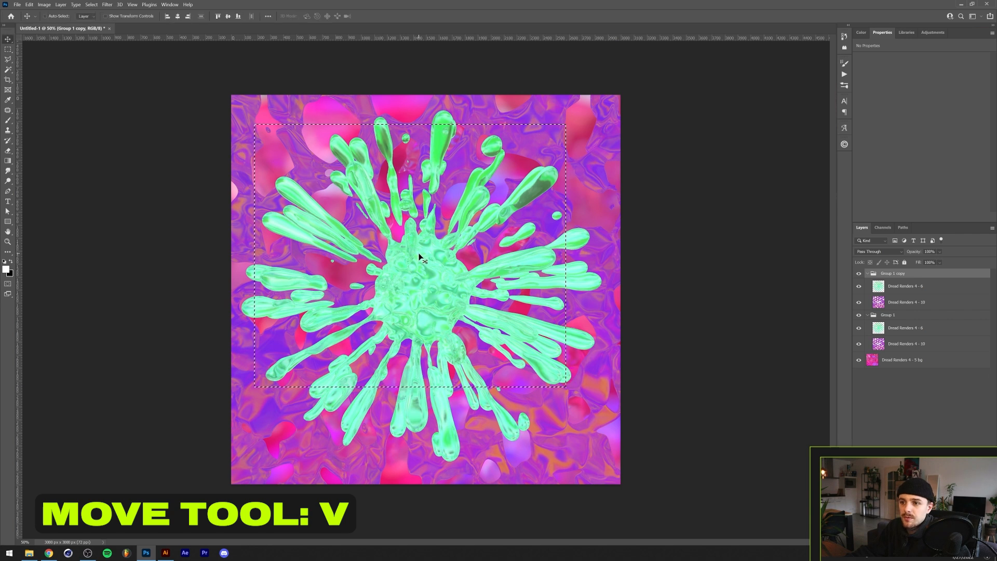
left_click(466, 221)
left_click(519, 213)
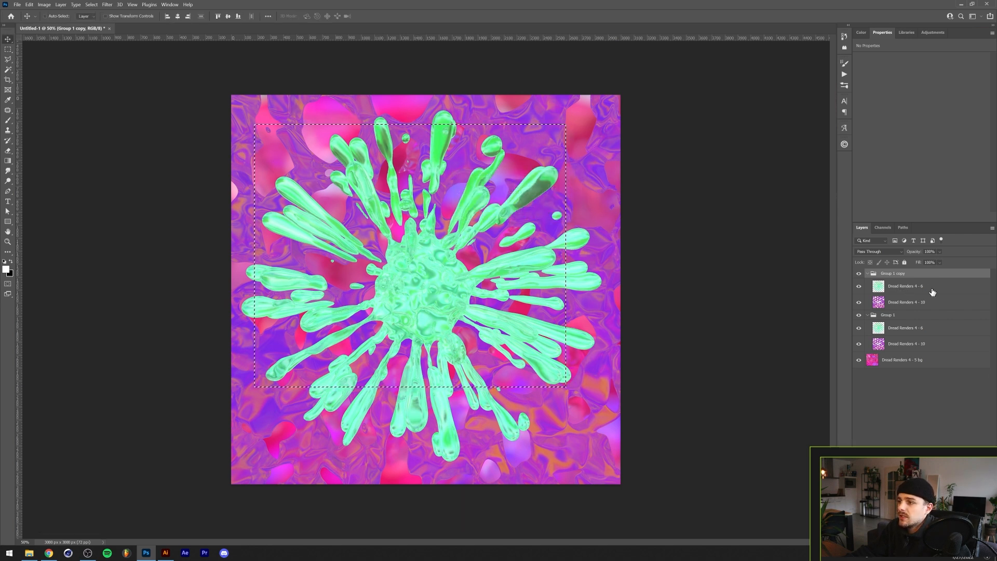
left_click(900, 290)
left_click_drag(357, 253, 397, 285)
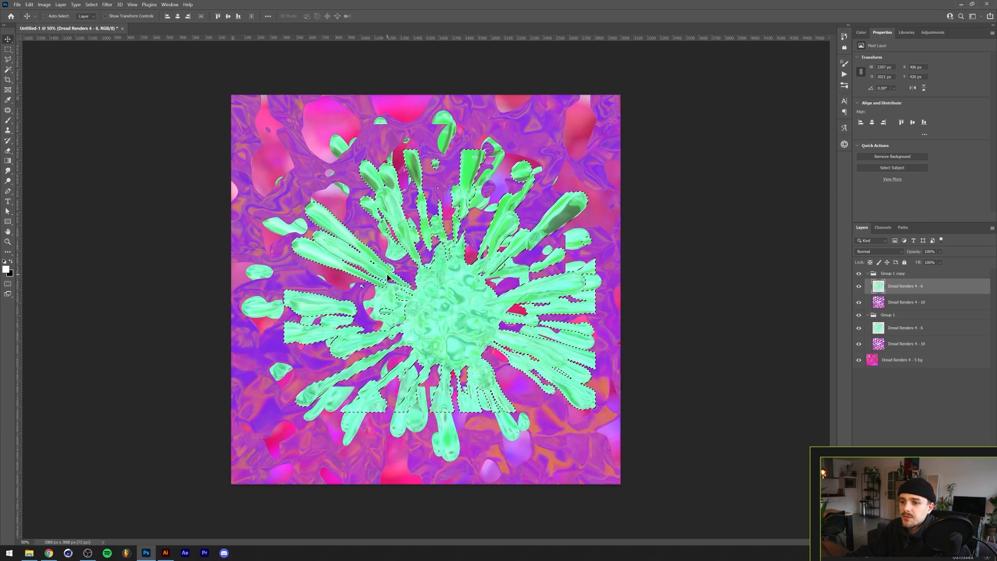
key("ctrl+z")
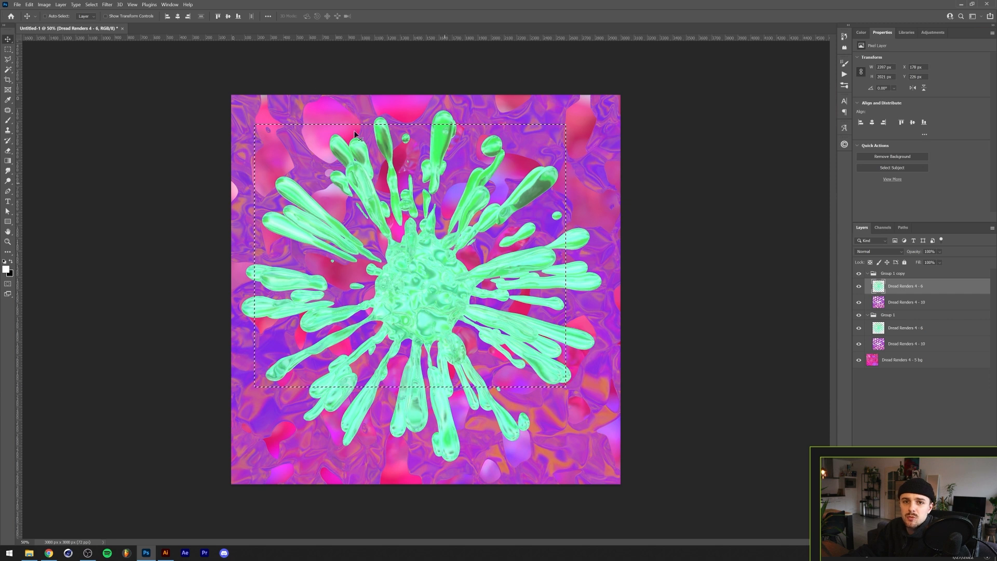
- Deselect the rectangular marquee selection
left_click(91, 5)
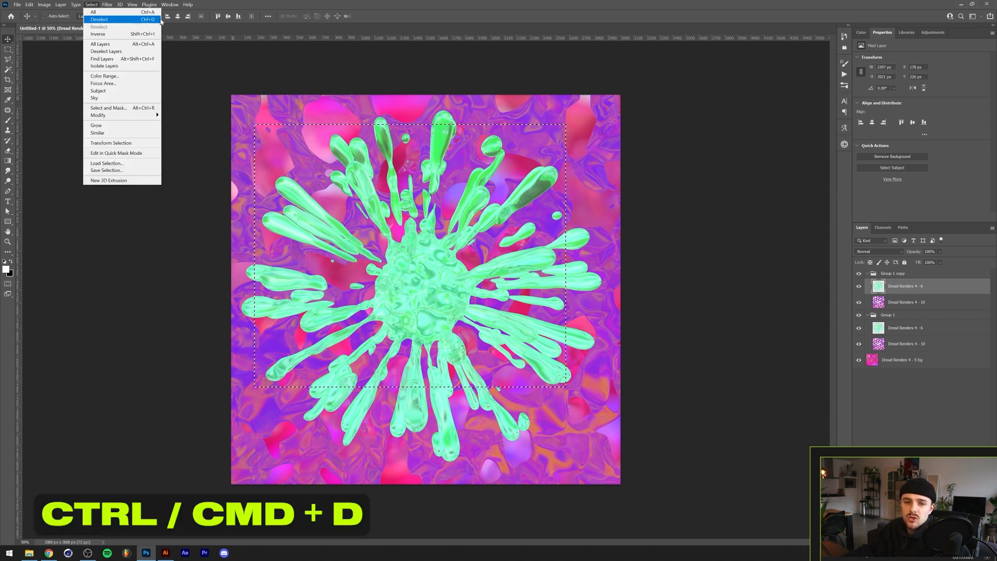
left_click(139, 20)
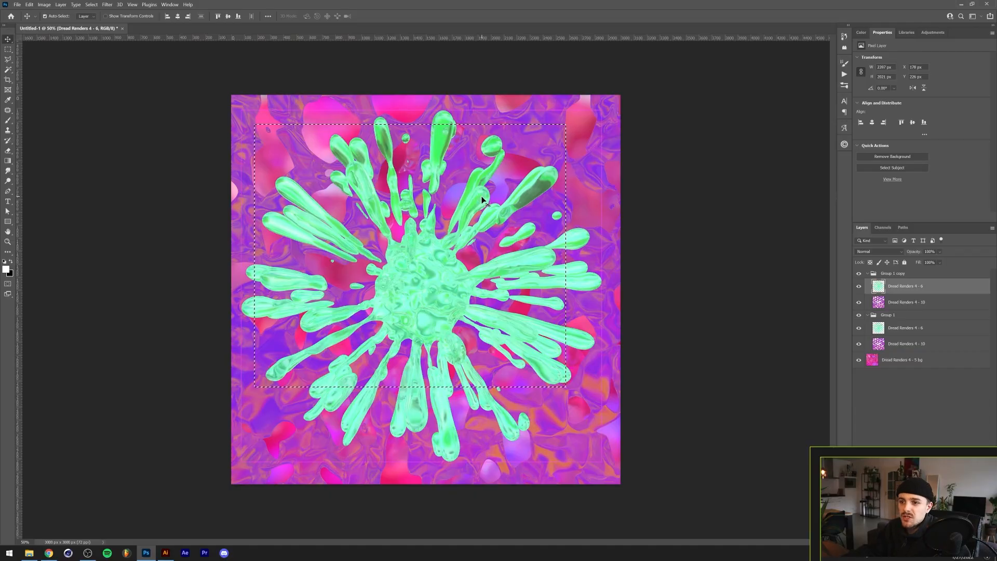
key("ctrl+d")
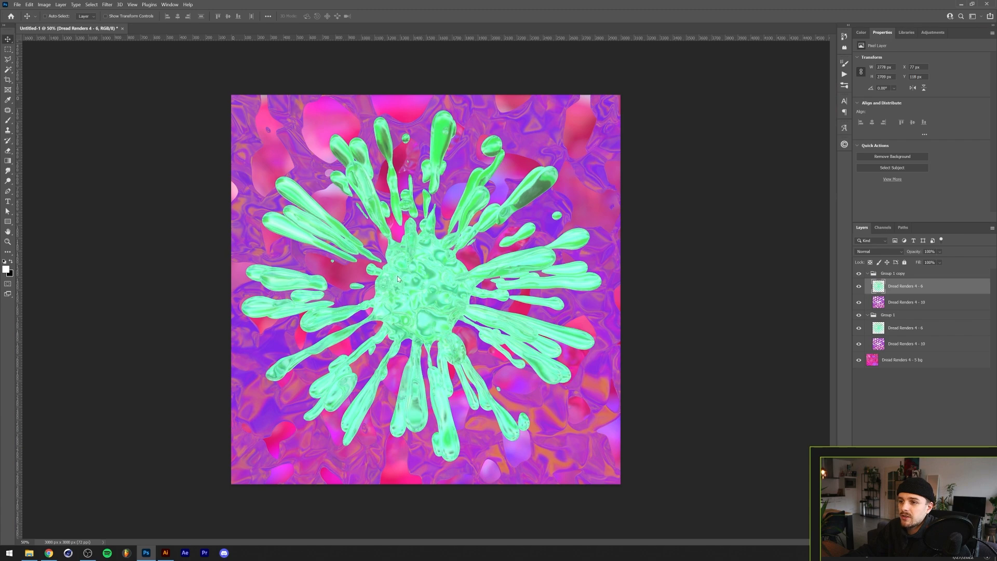
- Try moving the 6 layer, then select all, move its pixels, undo the move and deselect
left_click_drag(400, 276, 382, 231)
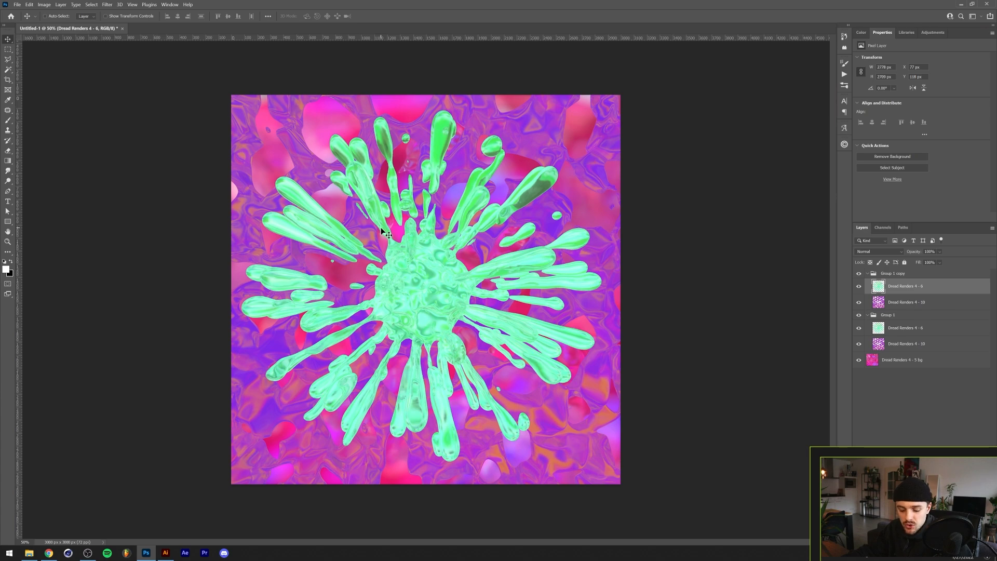
key("ctrl+a")
left_click_drag(424, 249, 402, 221)
key("ctrl+z")
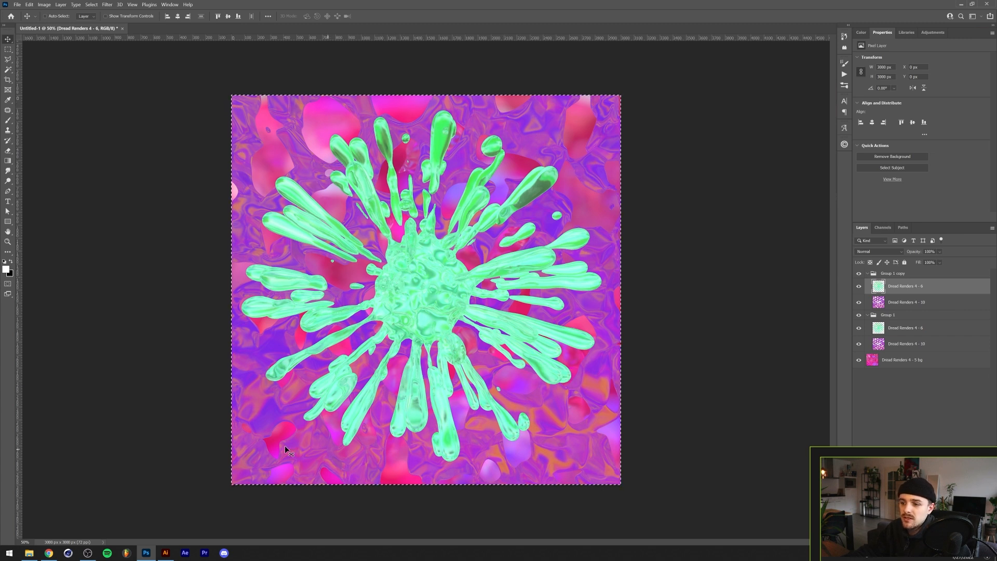
key("ctrl+d")
- Select the Group 1 copy group and open Keyboard Shortcuts and Menus, checking the Shortcuts For options and keeping Application Menus
left_click(904, 275)
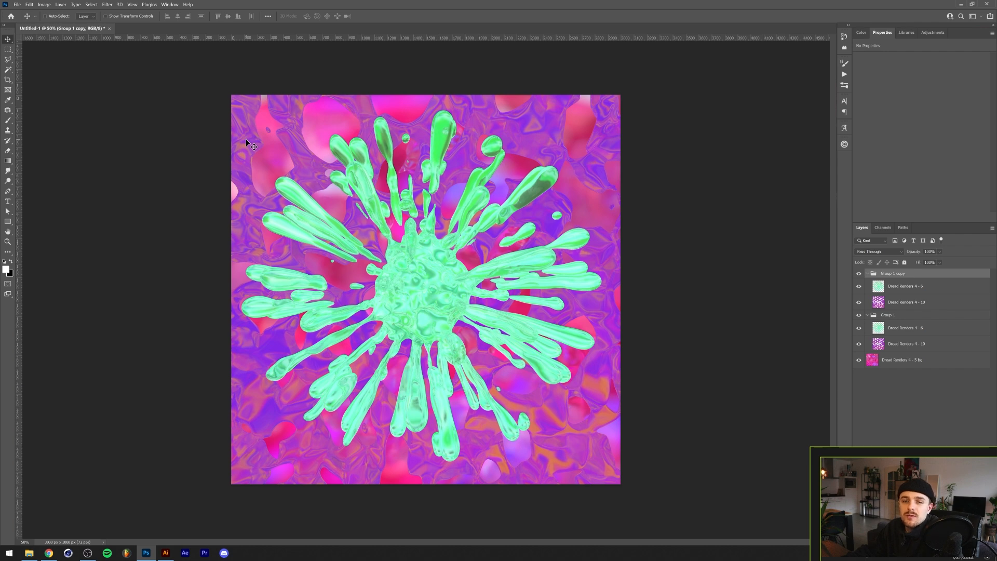
left_click(29, 5)
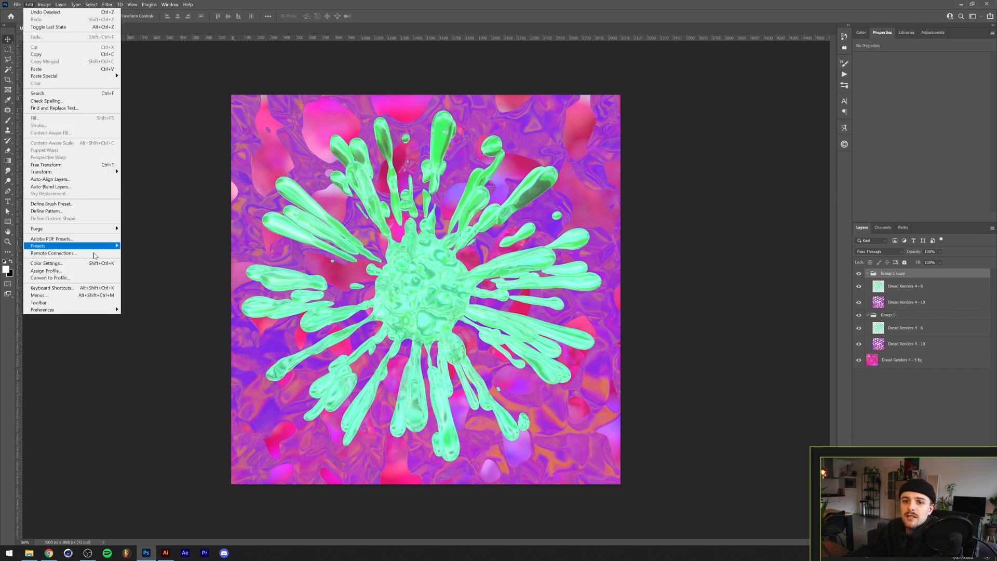
left_click(89, 289)
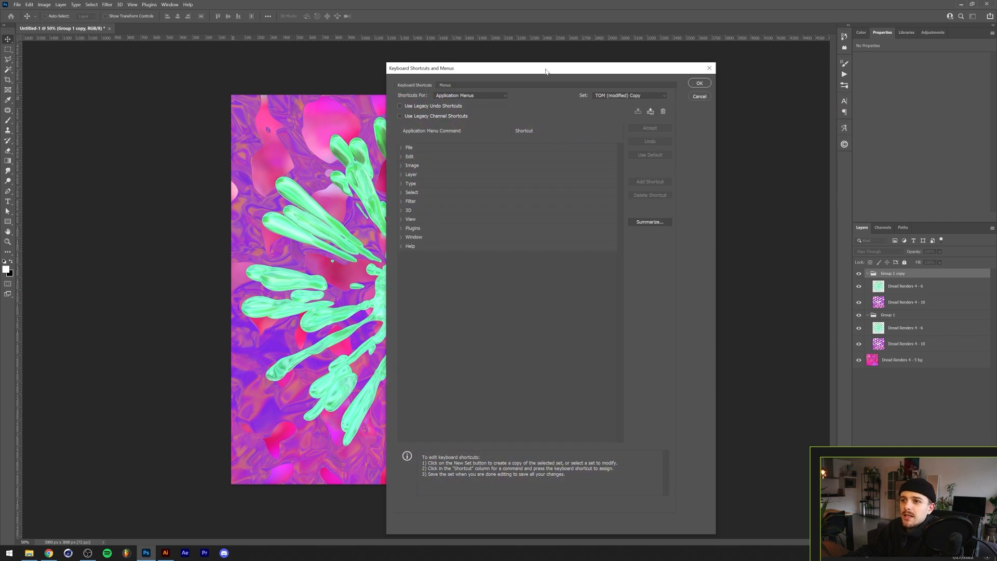
left_click_drag(525, 73, 517, 53)
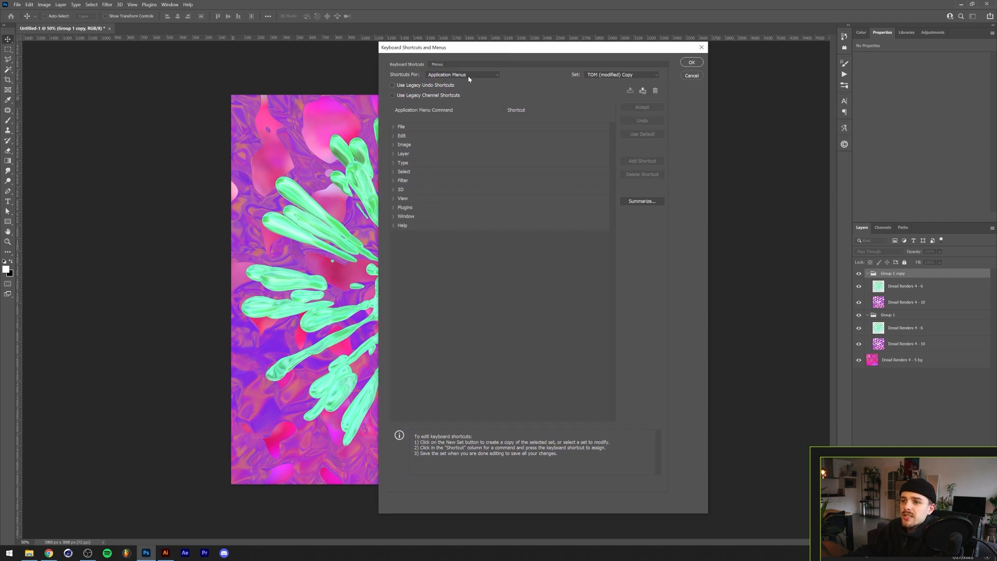
left_click(449, 75)
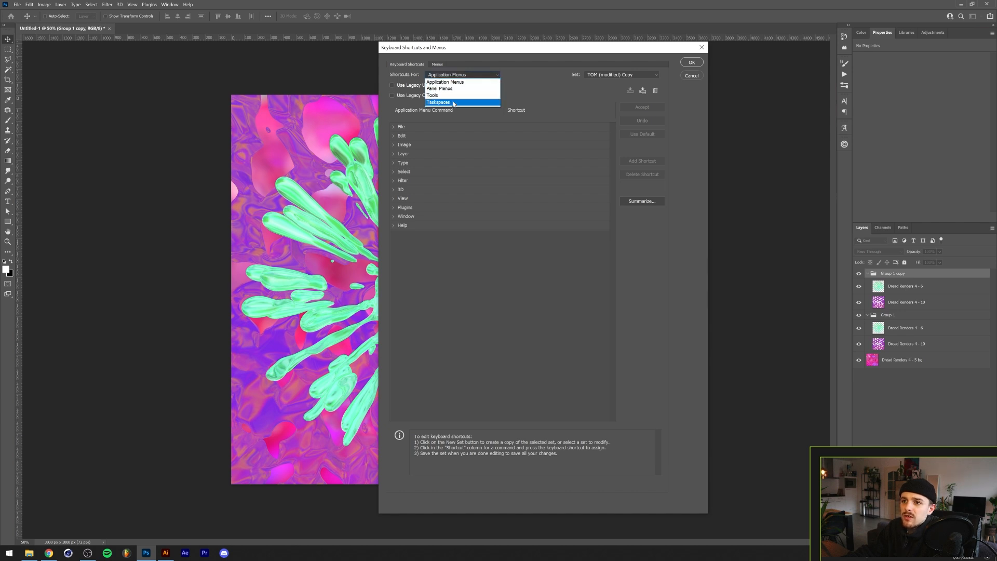
left_click(459, 76)
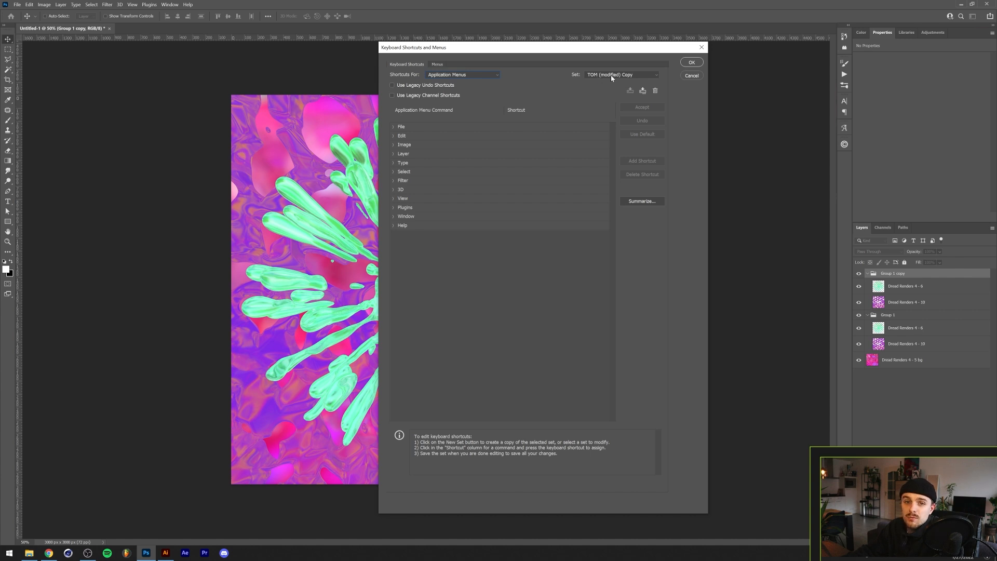
left_click(441, 75)
left_click(442, 82)
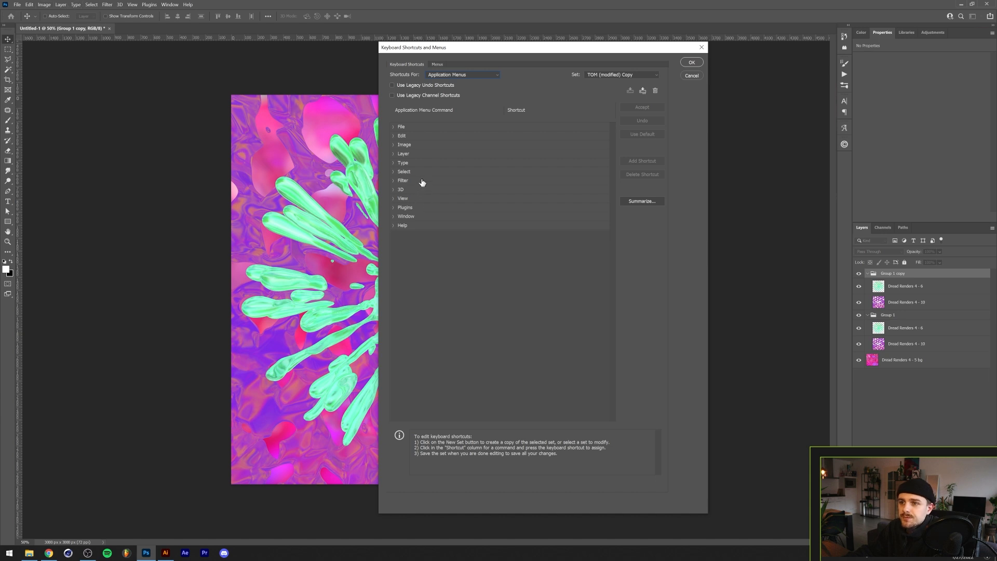
- Assign Ctrl+1 as the shortcut for File > Export > Quick Export as PNG, accepting the conflict
left_click(394, 128)
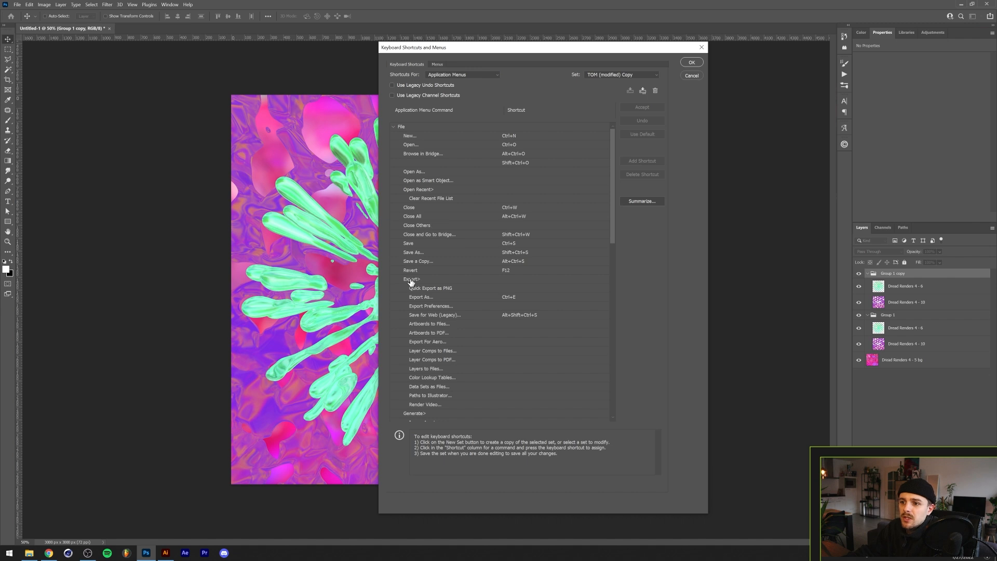
left_click(419, 299)
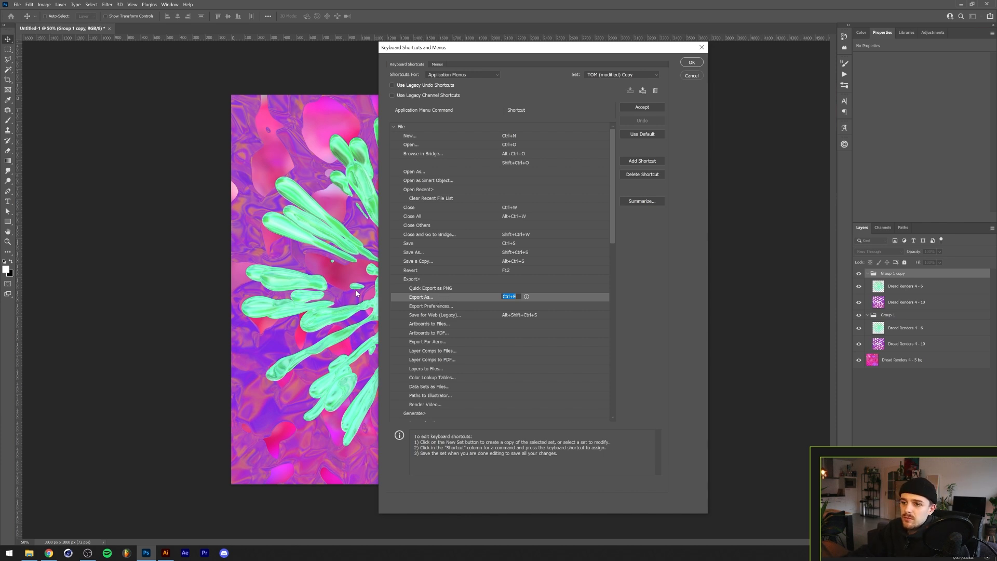
left_click(441, 290)
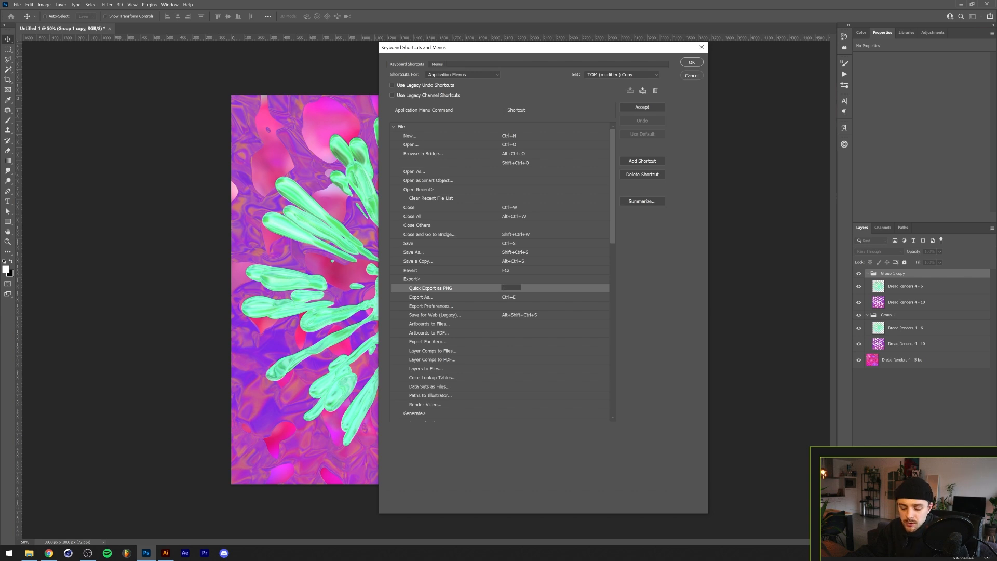
key("ctrl+1")
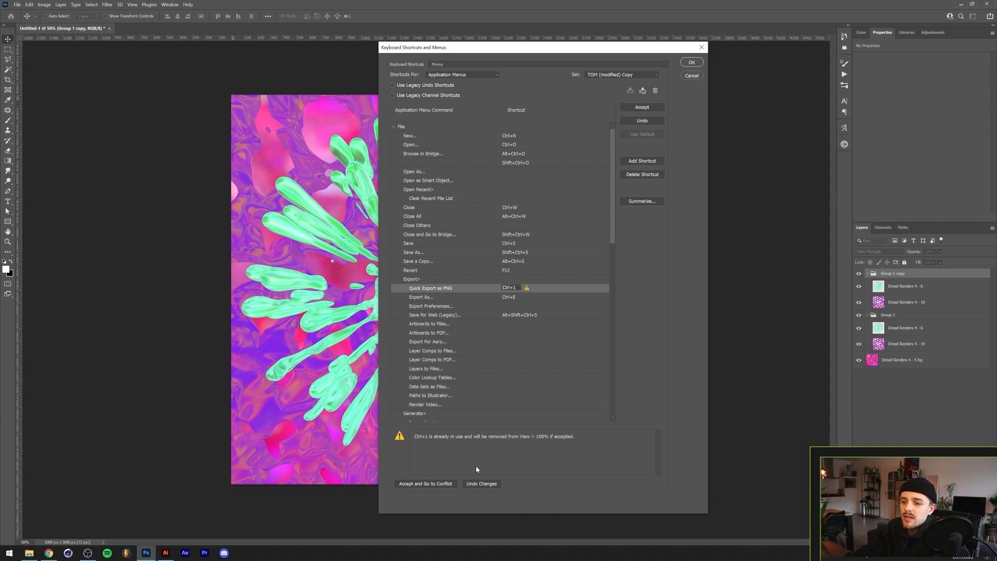
left_click(426, 484)
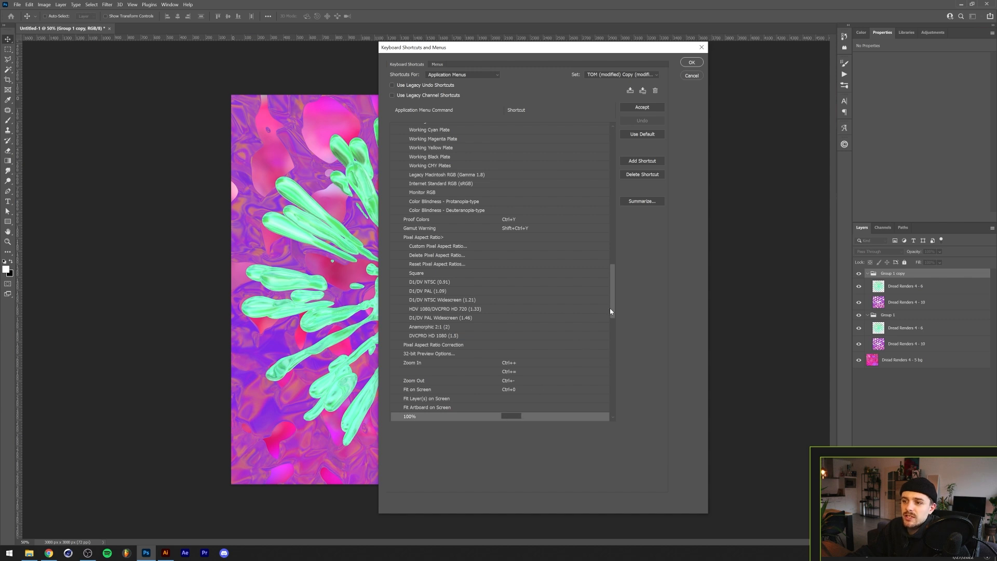
- Set the View 100% command's shortcut to Alt+Ctrl+0 and scroll back to the File commands
key("ctrl+alt+0")
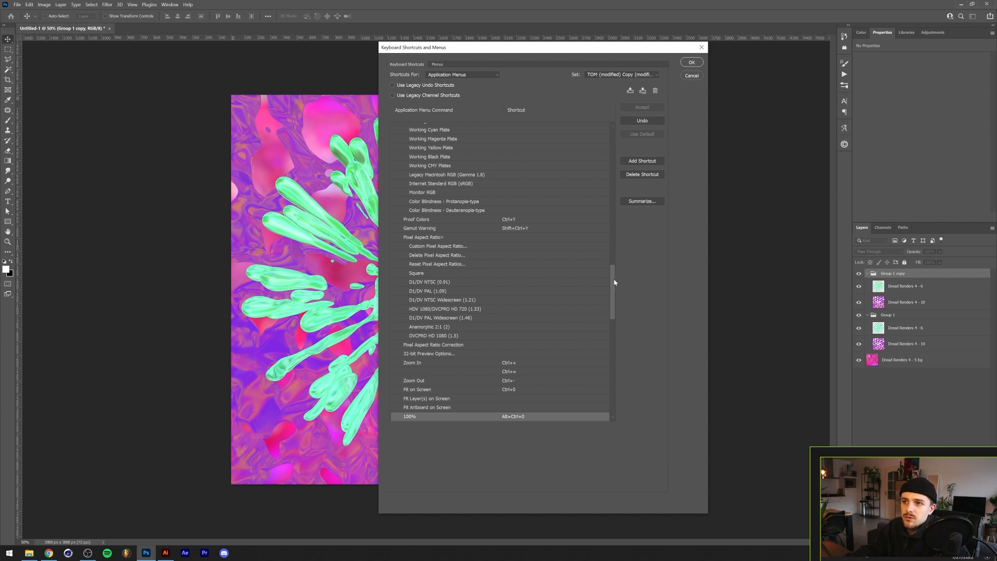
left_click_drag(616, 285, 625, 133)
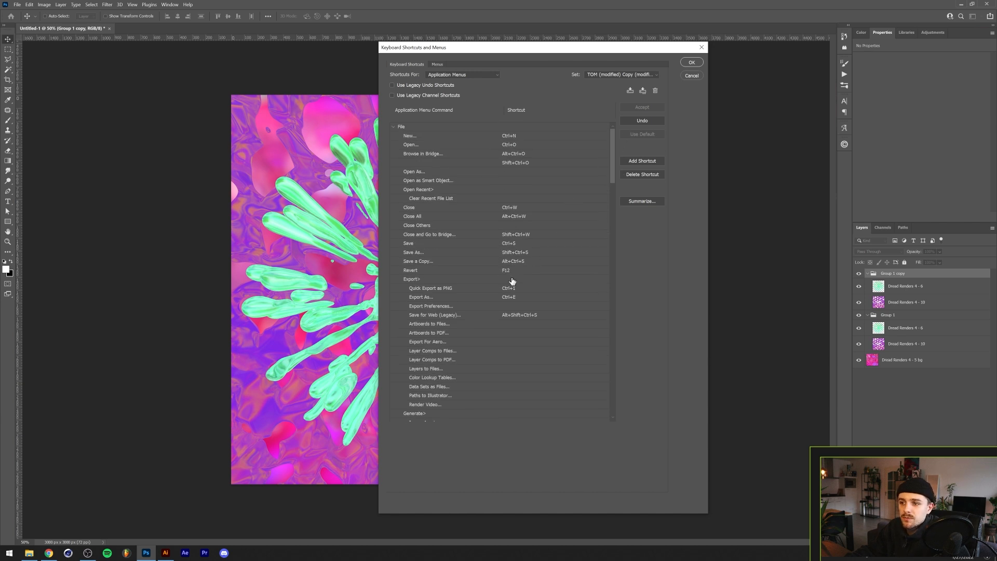
- Switch the shortcut list to Tools and then Panel Menus, and open the Actions panel's menu for comparison
left_click(453, 75)
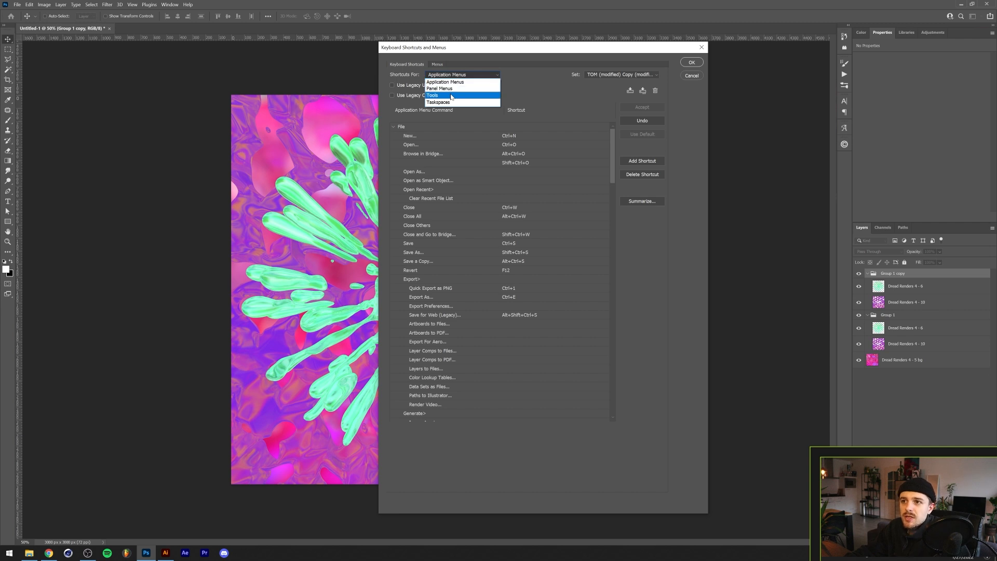
left_click(437, 96)
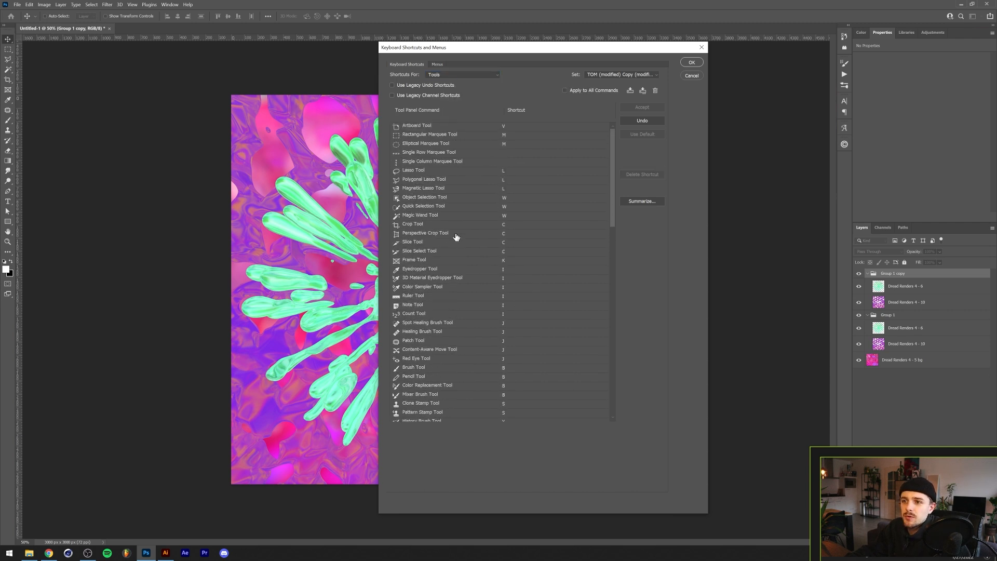
left_click(466, 76)
left_click(451, 89)
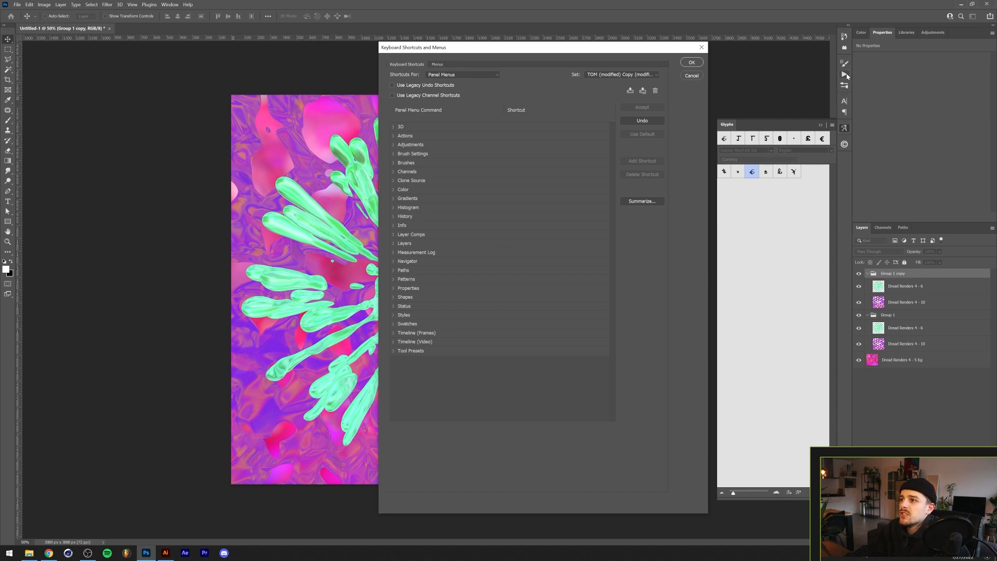
left_click(845, 77)
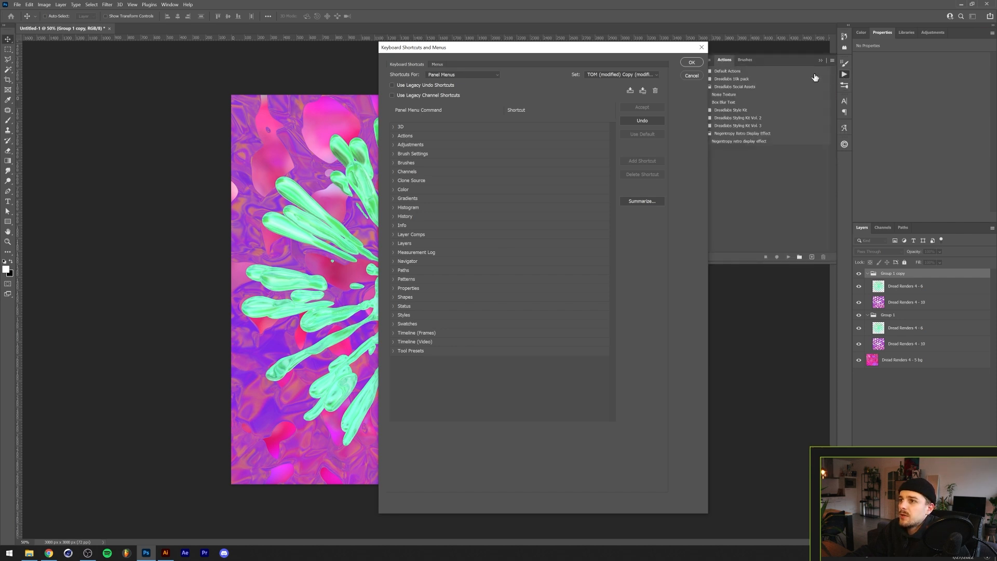
left_click(833, 61)
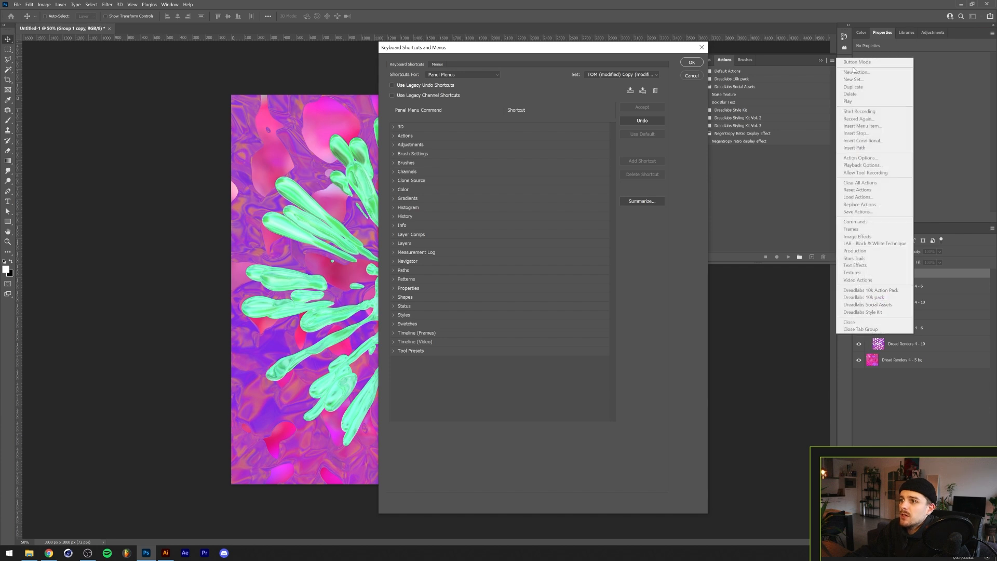
left_click(418, 156)
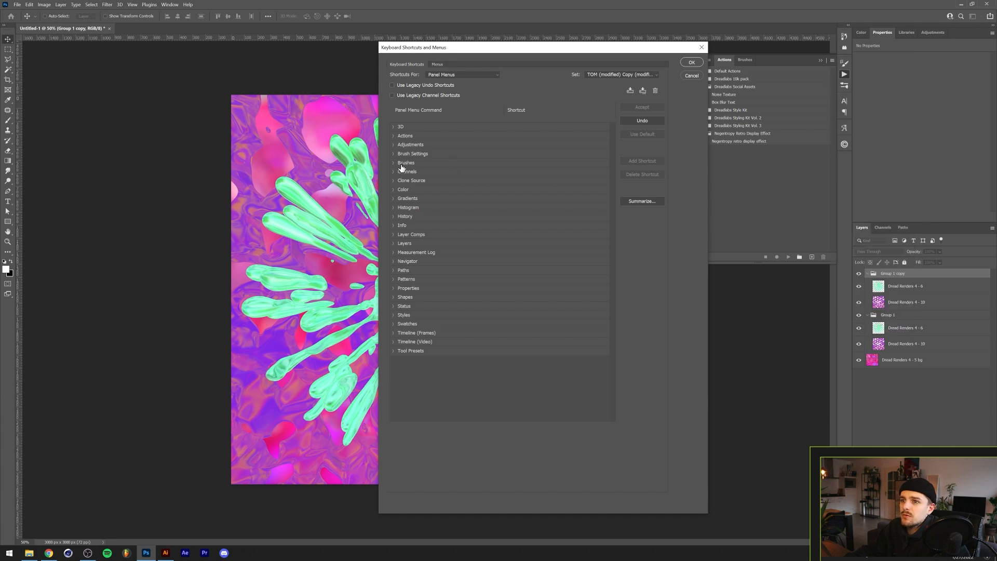
- Expand the Actions panel menu commands, keep the TOM (modified) Copy shortcut set and confirm the dialog
left_click(394, 136)
left_click(395, 137)
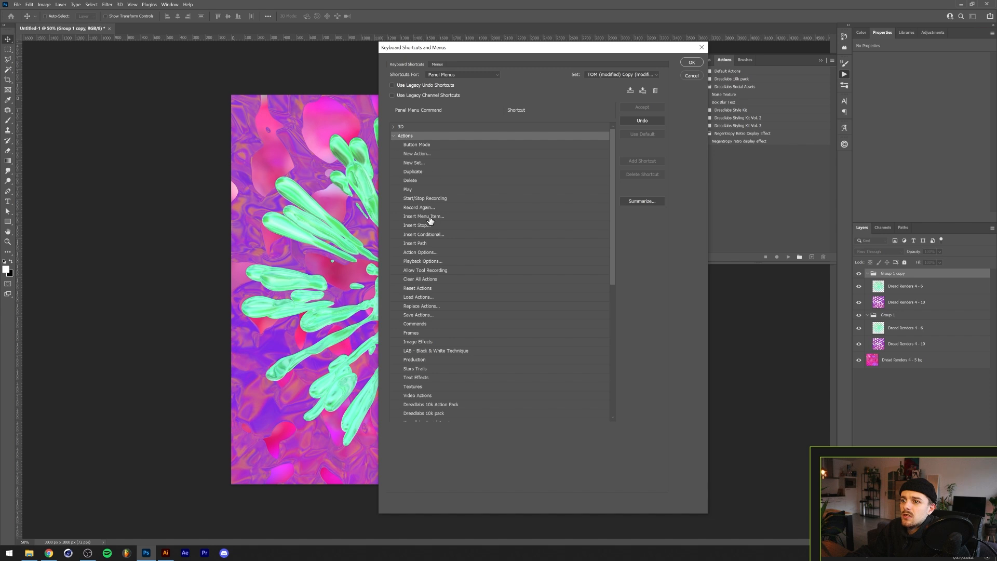
scroll(431, 239, "down", 2)
scroll(419, 329, "up", 2)
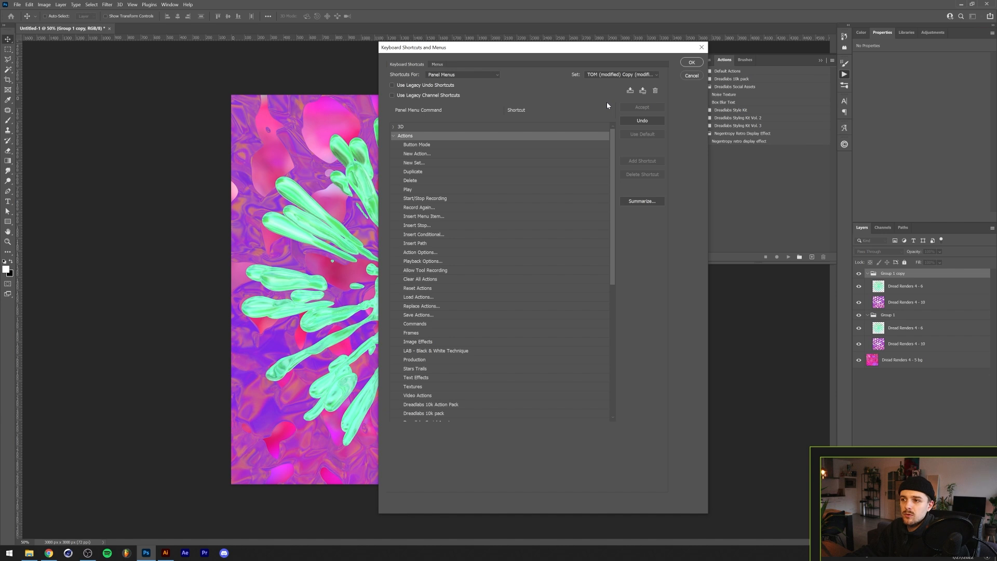
left_click(639, 75)
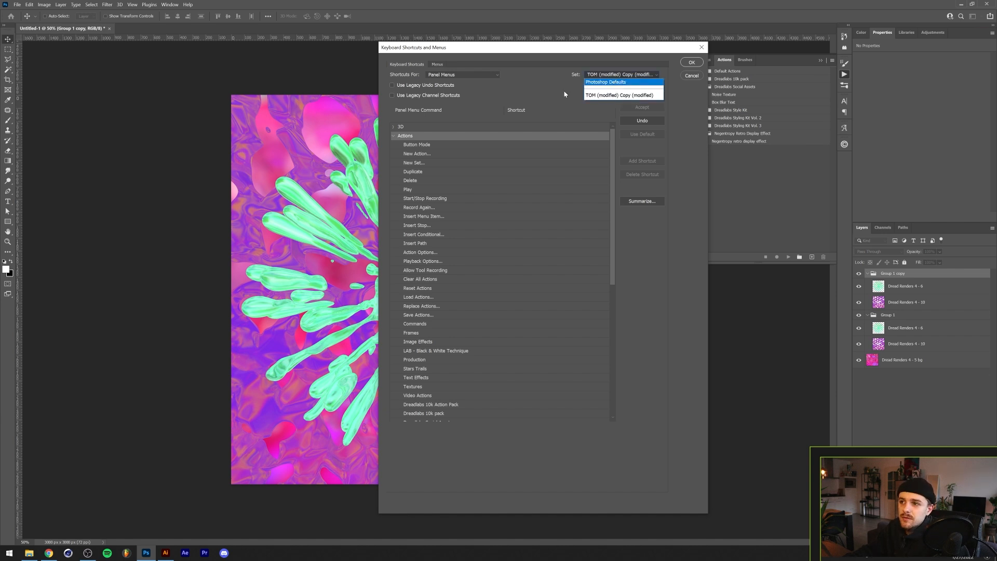
left_click(544, 98)
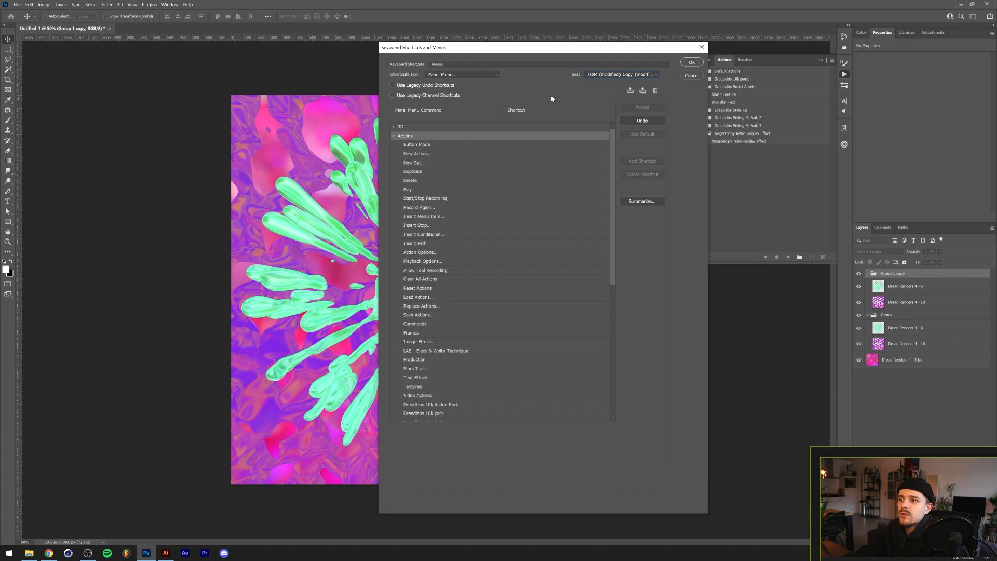
left_click(691, 63)
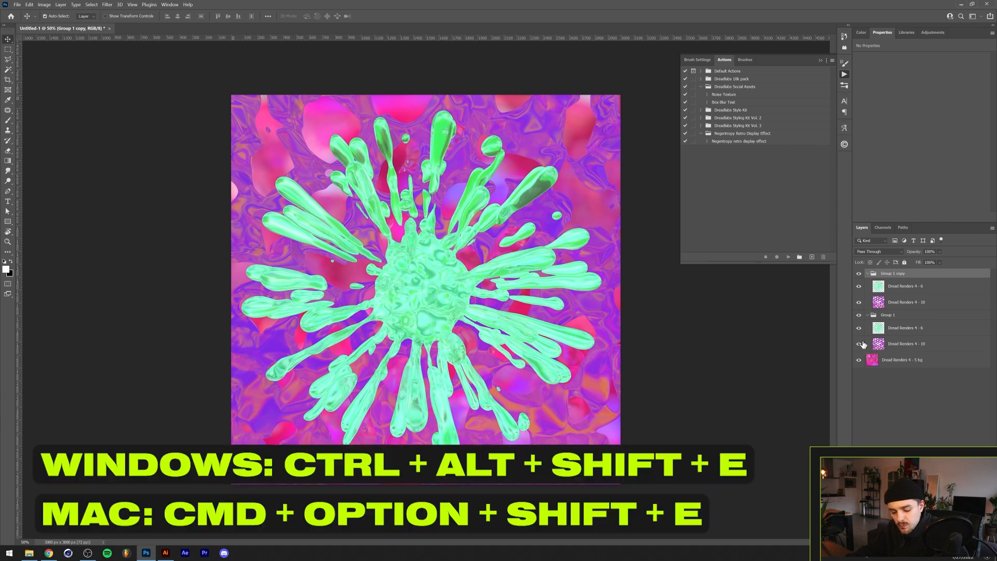
- Stamp all visible layers into a new merged layer, try moving it, undo the move and delete the layer
key("ctrl+alt+shift+e")
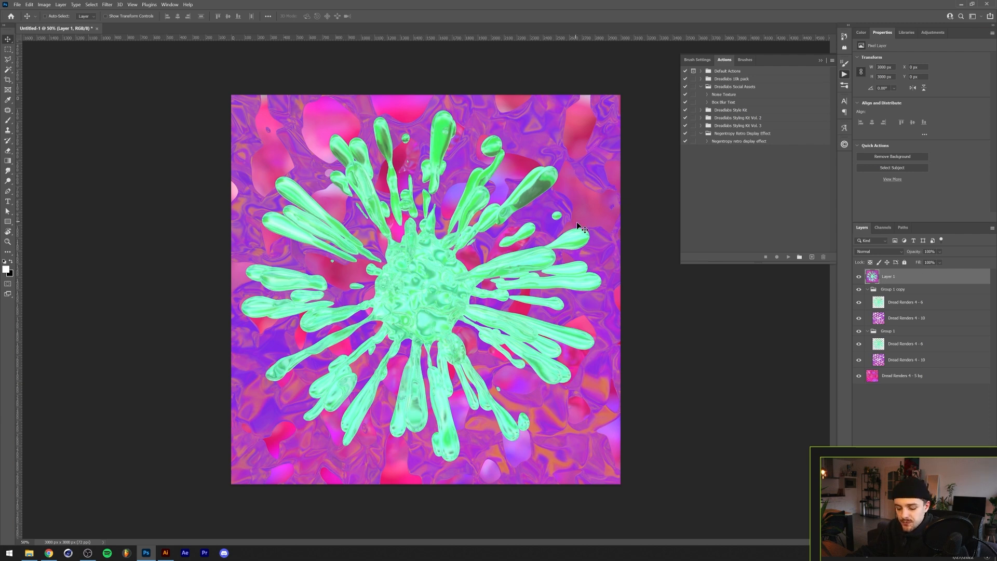
left_click_drag(389, 182, 411, 237)
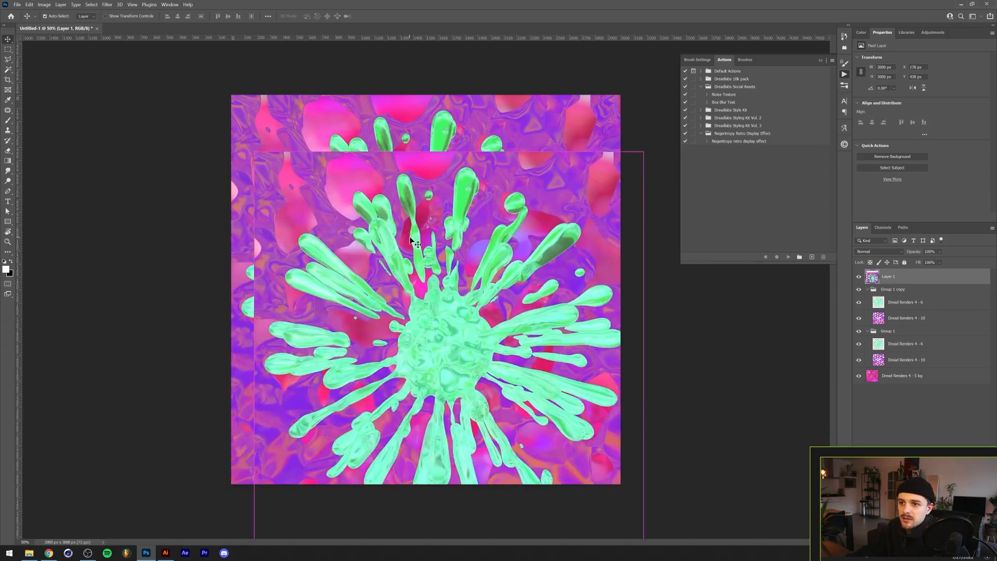
key("ctrl+z")
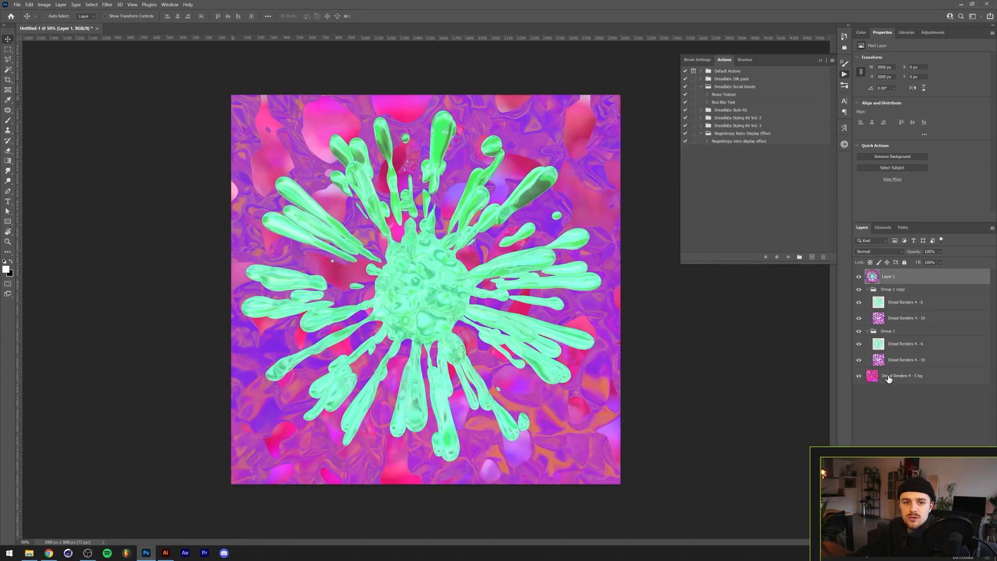
key("Delete")
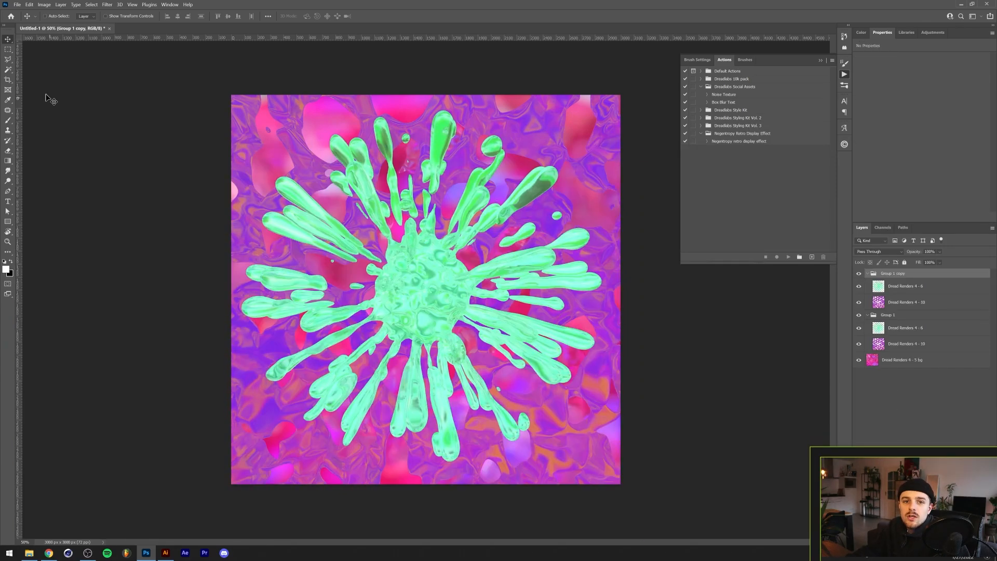
- Draw a rectangular marquee around the splash centre, crop the canvas to it, and undo the crop
left_click(7, 49)
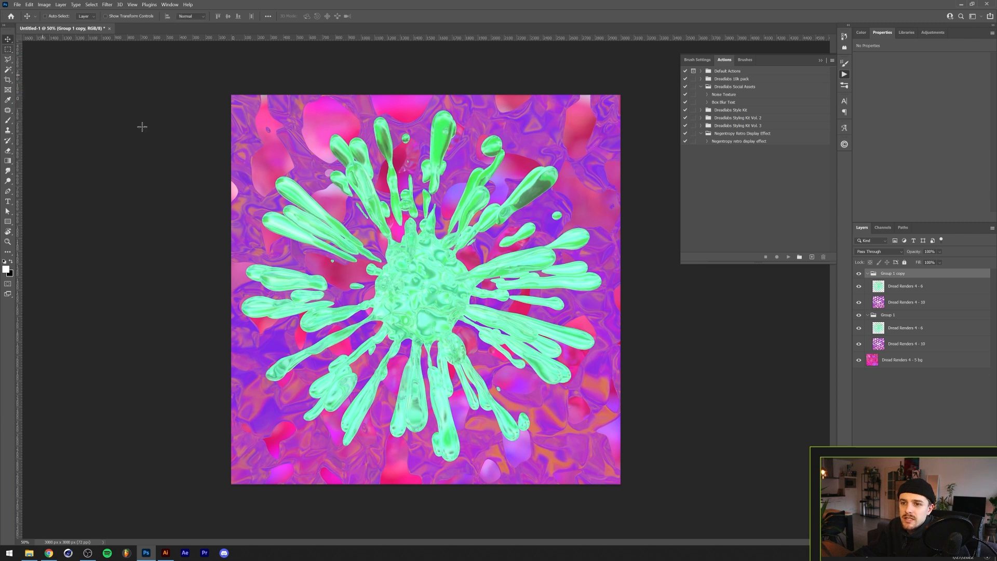
left_click(41, 5)
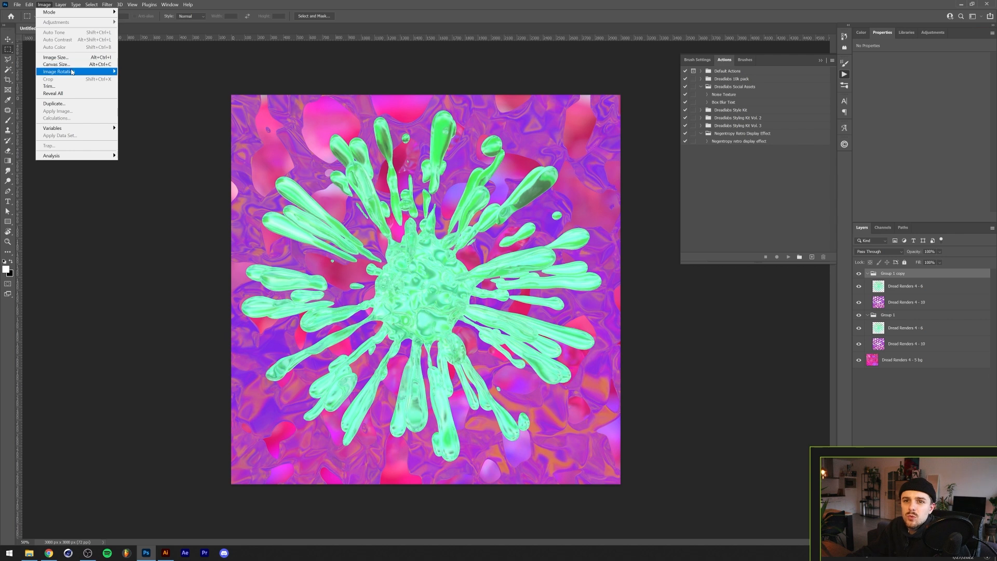
left_click(361, 6)
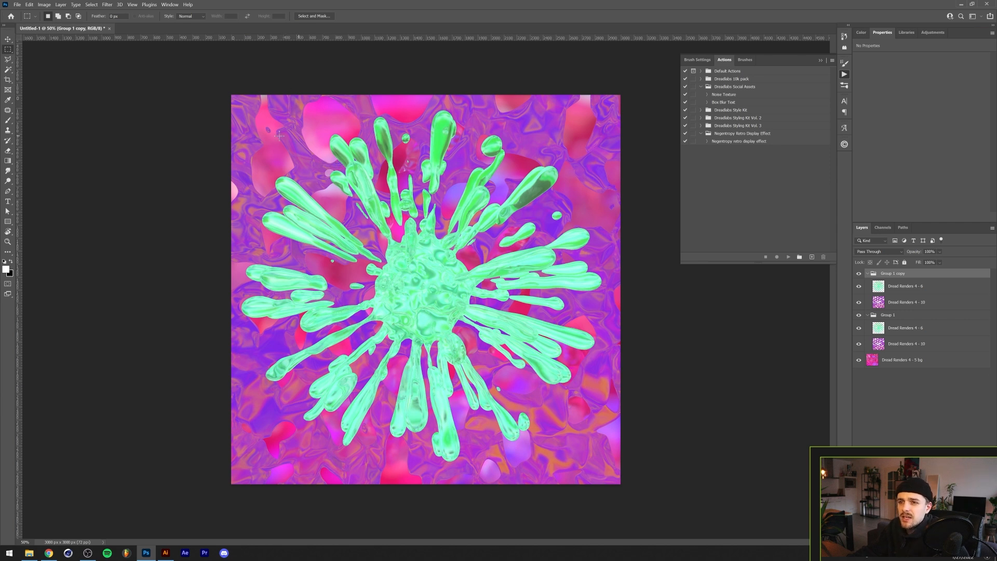
left_click_drag(275, 131, 515, 370)
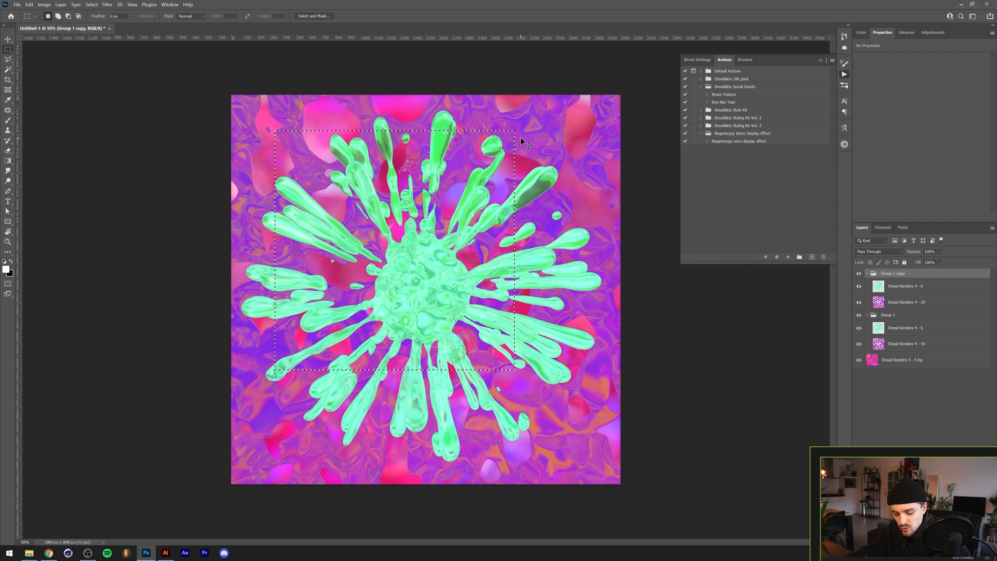
key("ctrl+shift+x")
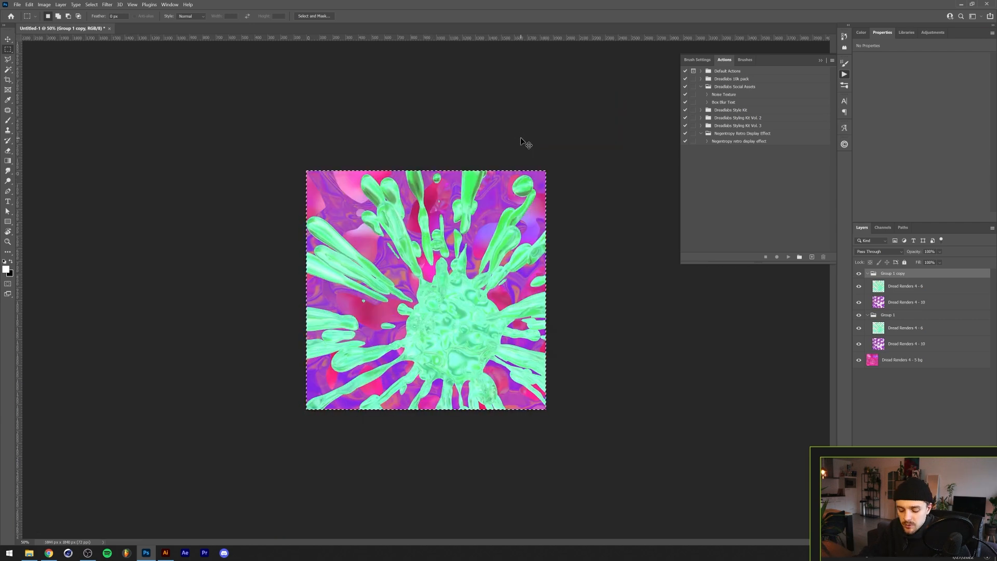
key("ctrl+z")
- Select the Dread Renders 4 - 6 layer in Group 1 copy and open the Displace and Blur filters without applying them
left_click(933, 285)
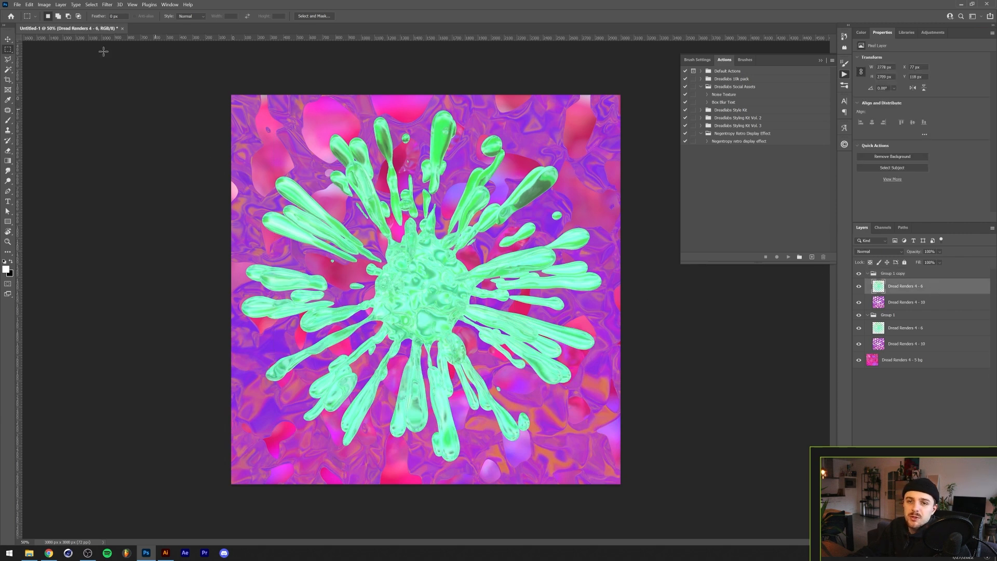
left_click(107, 4)
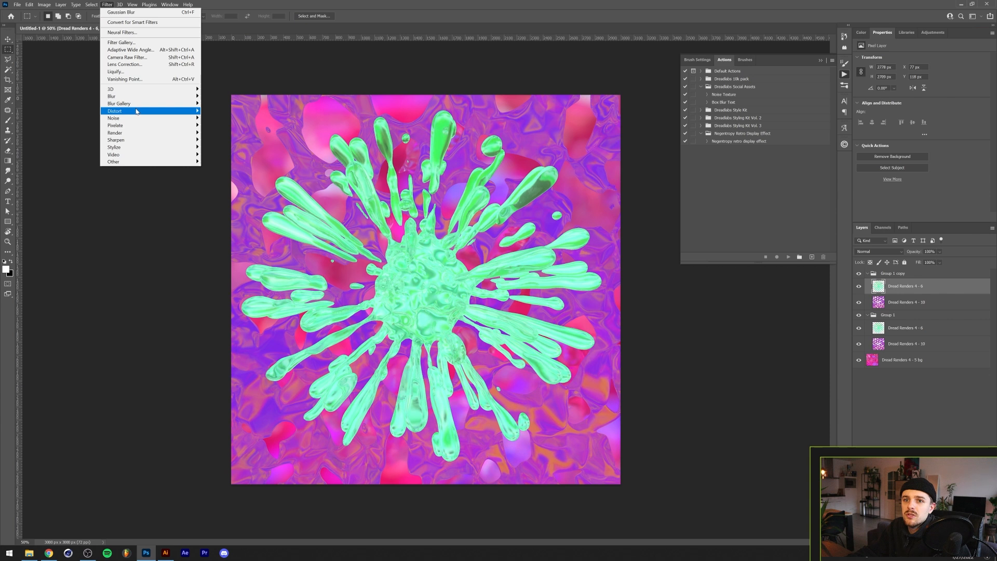
mouse_move(137, 112)
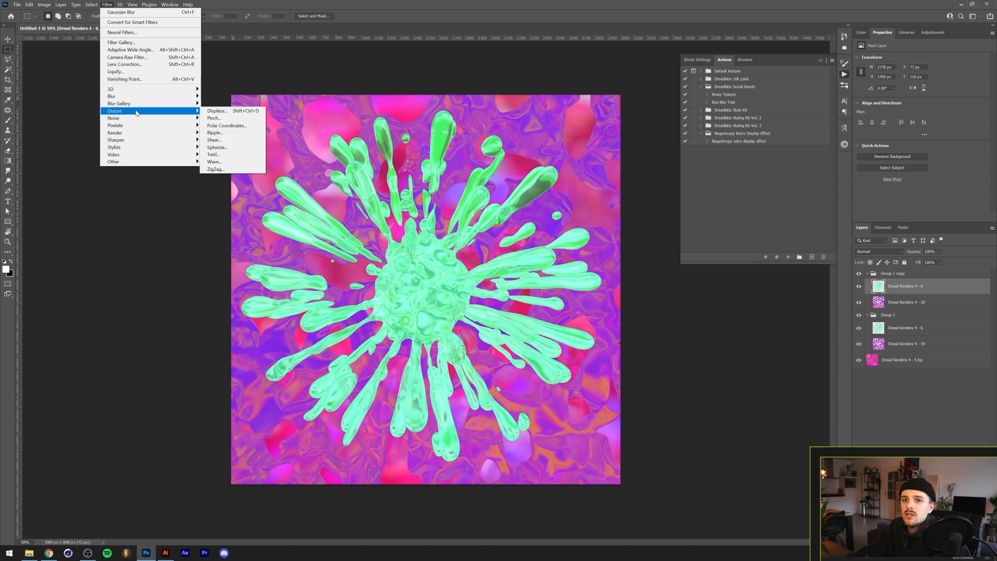
left_click(241, 114)
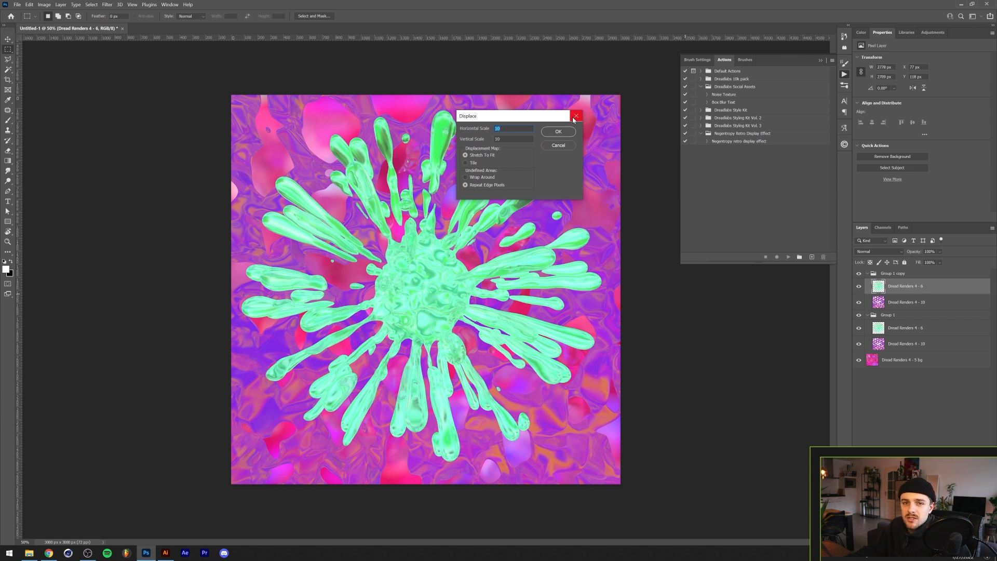
left_click(576, 116)
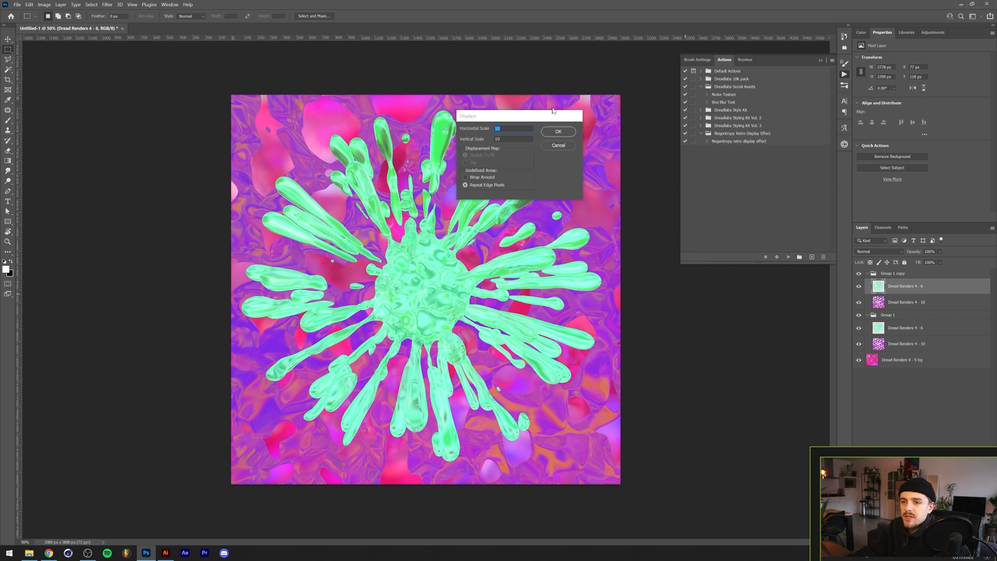
left_click(107, 4)
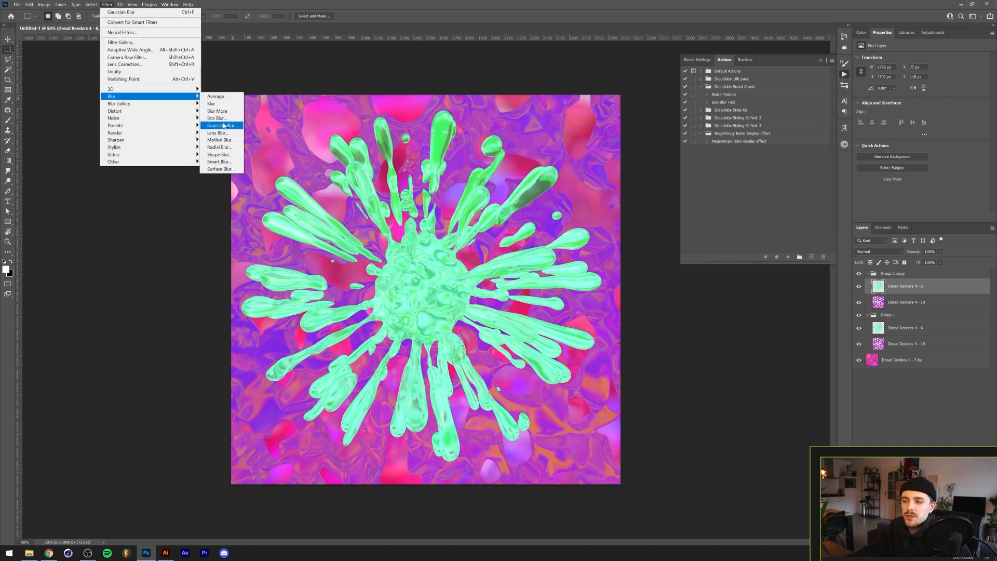
left_click(433, 18)
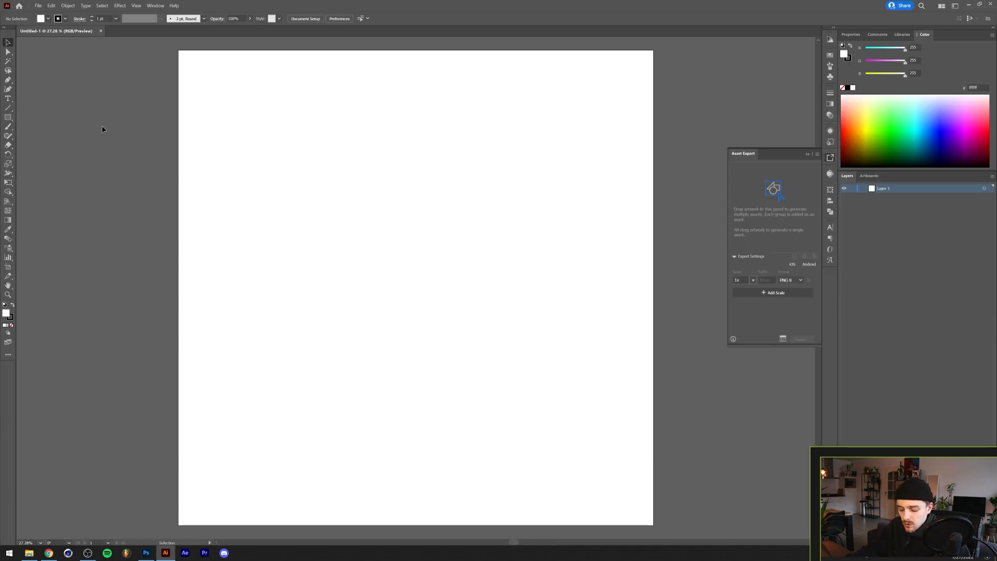
- Switch to Illustrator and draw four overlapping rectangles on the artboard with the Rectangle tool
key("m")
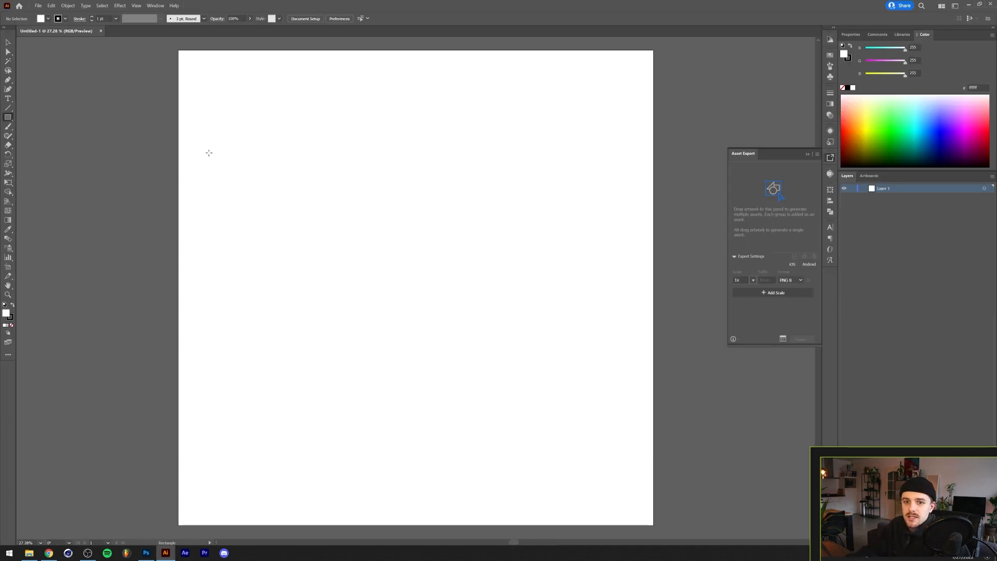
left_click_drag(214, 113, 406, 296)
left_click_drag(552, 177, 349, 354)
mouse_move(226, 456)
left_mouse_down()
mouse_move(477, 345)
mouse_move(495, 327)
left_mouse_up()
left_click_drag(601, 316, 448, 414)
key("v")
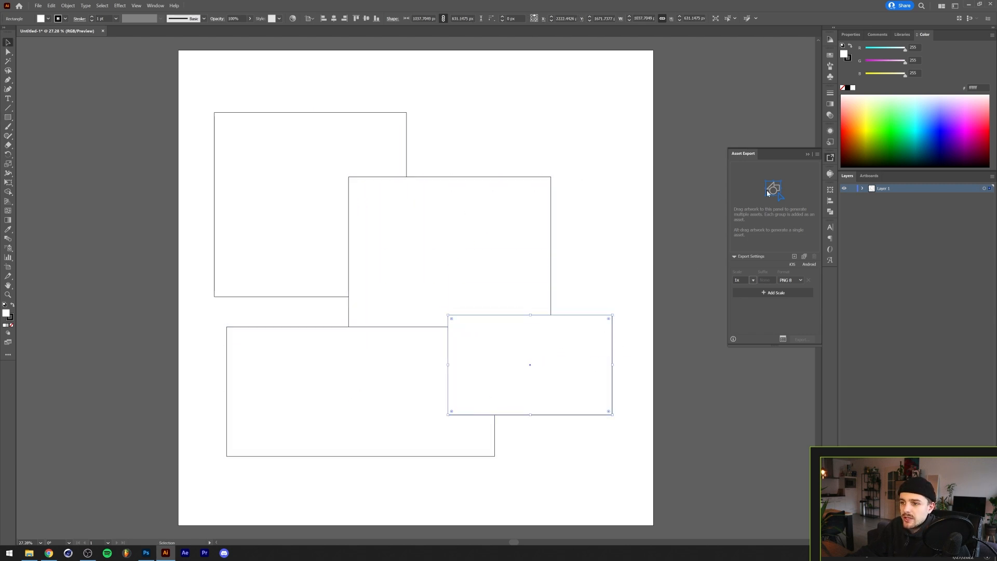
- Fill the rectangles with pink, cyan, blue and green colours and select the cyan rectangle
left_click(866, 134)
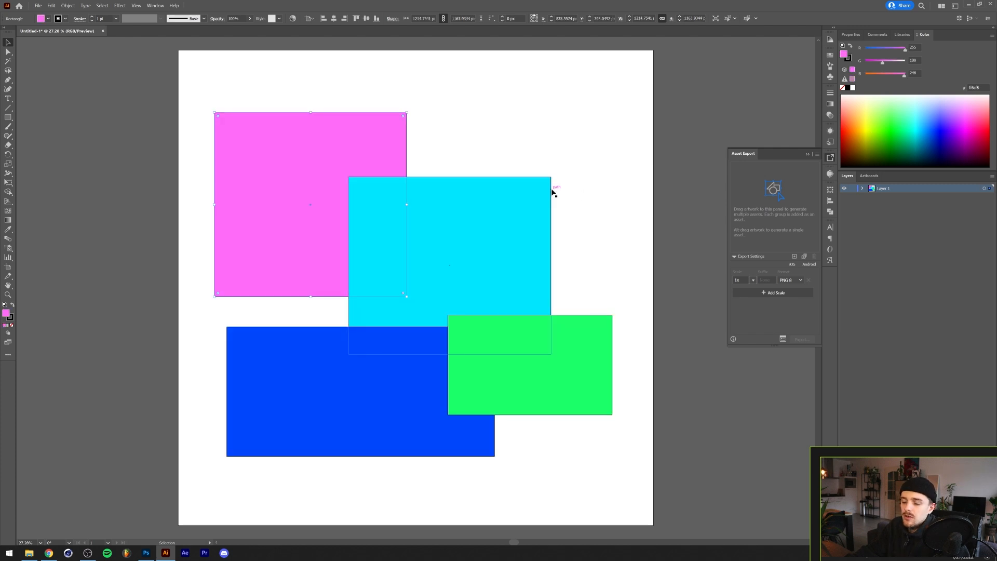
left_click(475, 143)
left_click(472, 207)
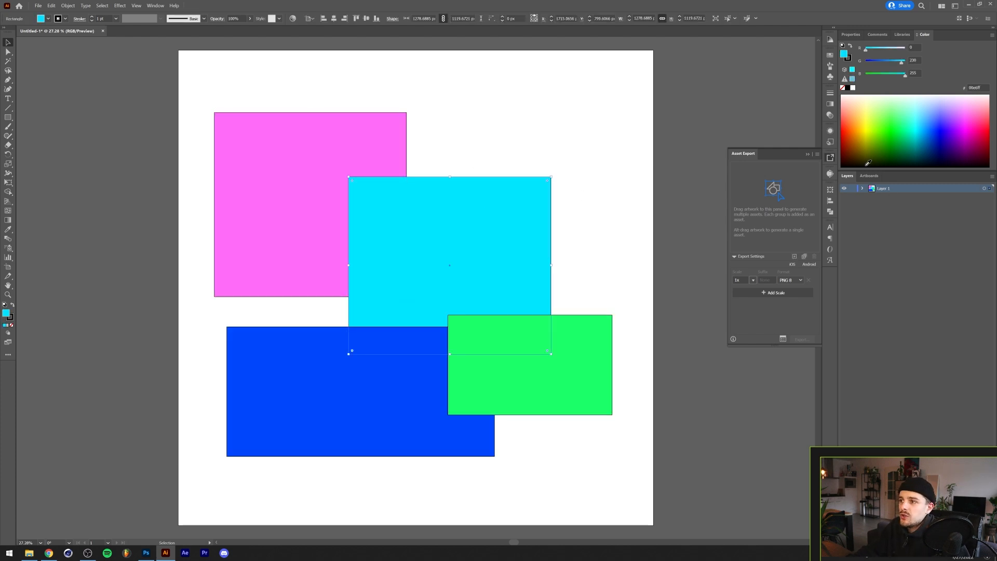
- Expand Layer 1 and move the cyan rectangle backward one level, then forward two levels in the stacking order
left_click(830, 158)
left_click(863, 188)
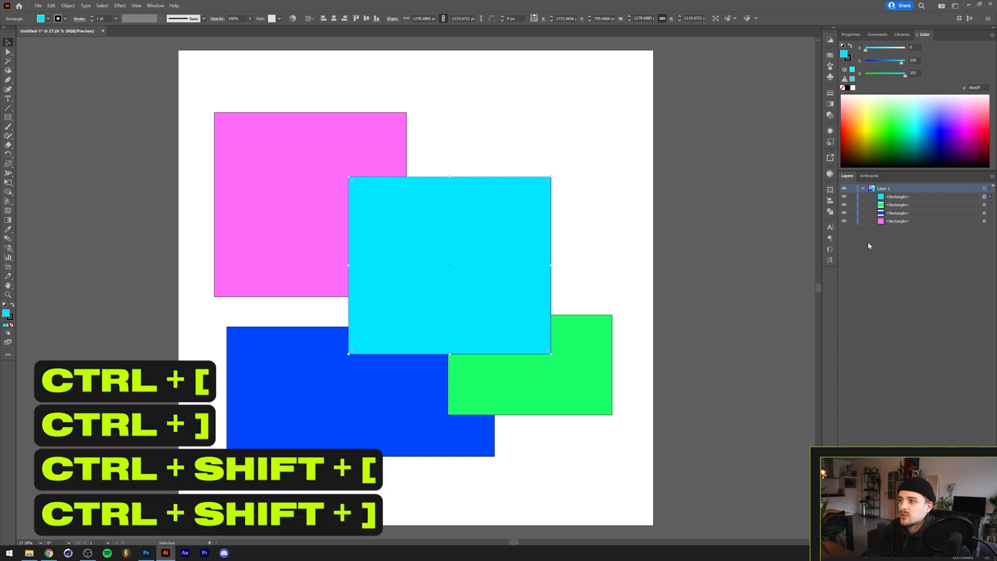
key("ctrl+bracketleft")
key("ctrl+bracketright")
key("ctrl+bracketright")
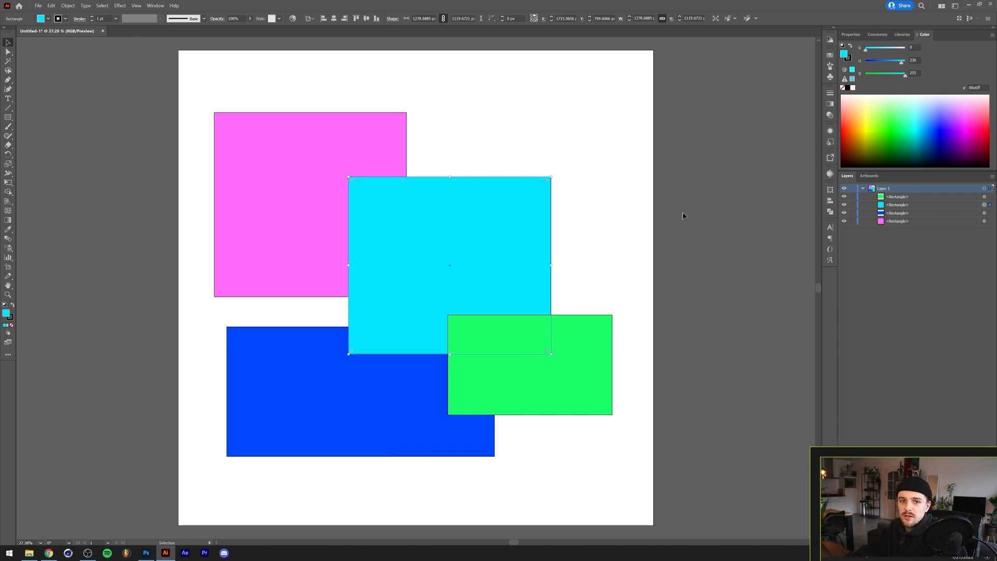
- Send the cyan rectangle to the back through Arrange and deselect everything
right_click(465, 234)
mouse_move(534, 363)
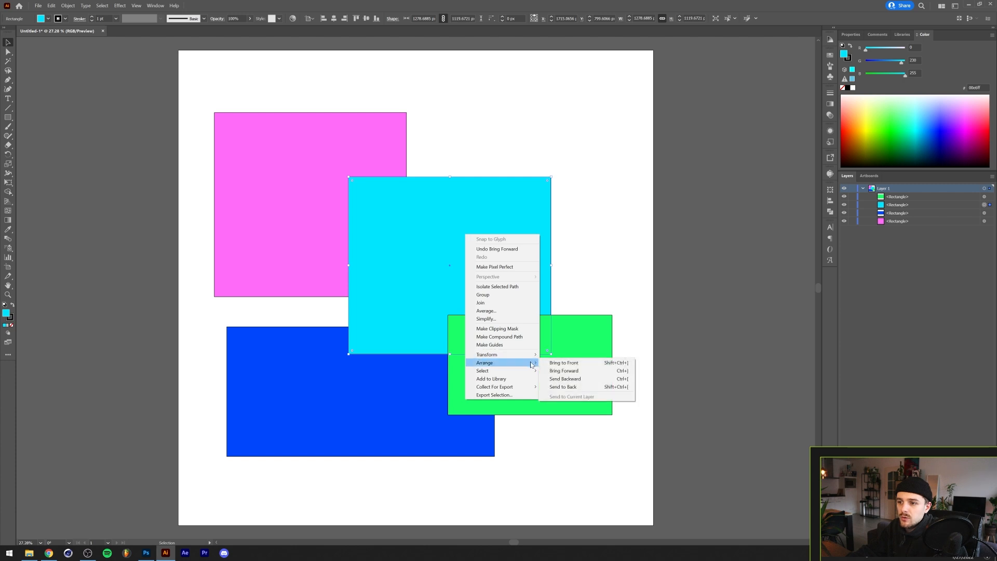
left_click(592, 387)
key("ctrl+shift+a")
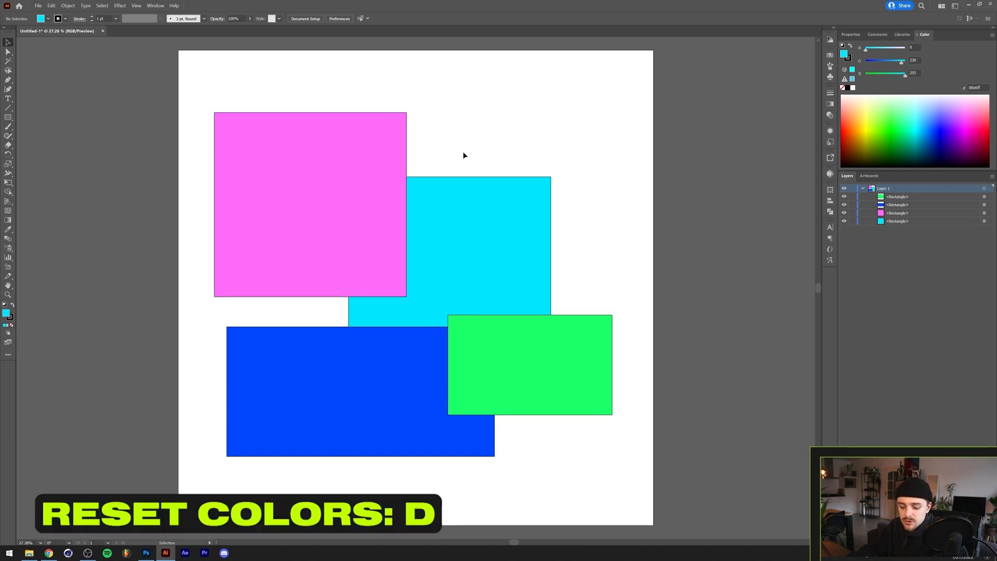
- Reset the default colours, select the pink rectangle and swap its fill and stroke back and forth
key("d")
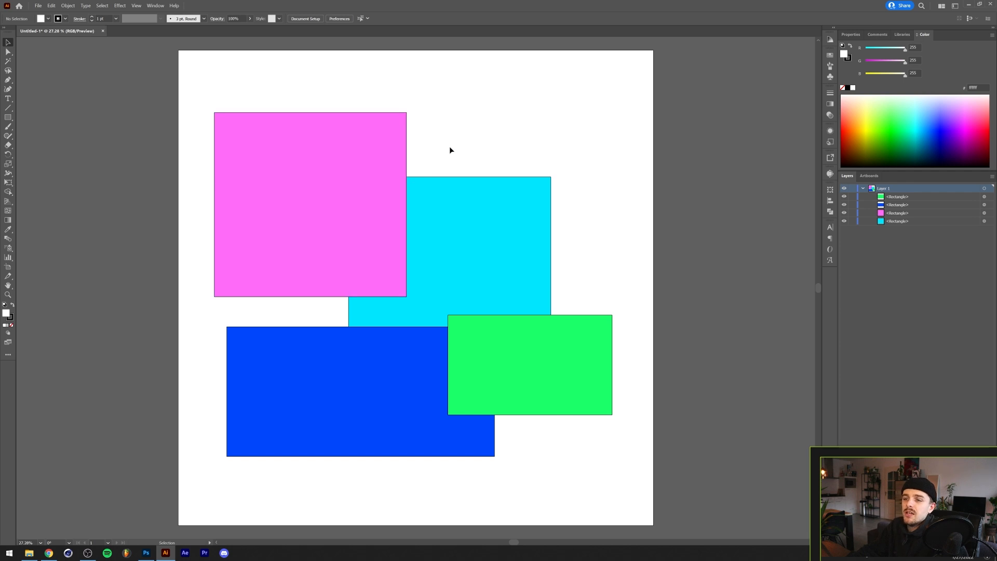
left_click(372, 158)
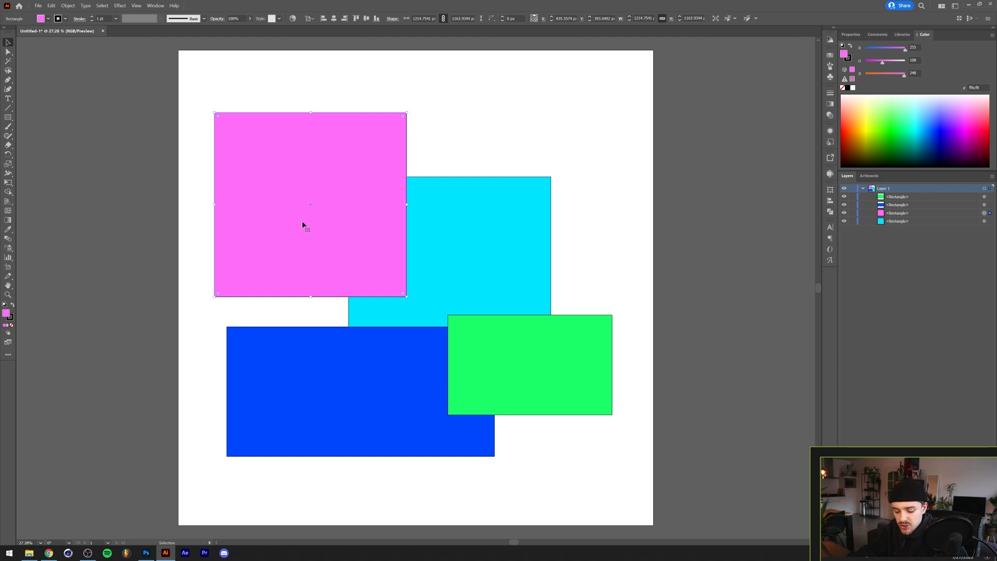
key("shift+x")
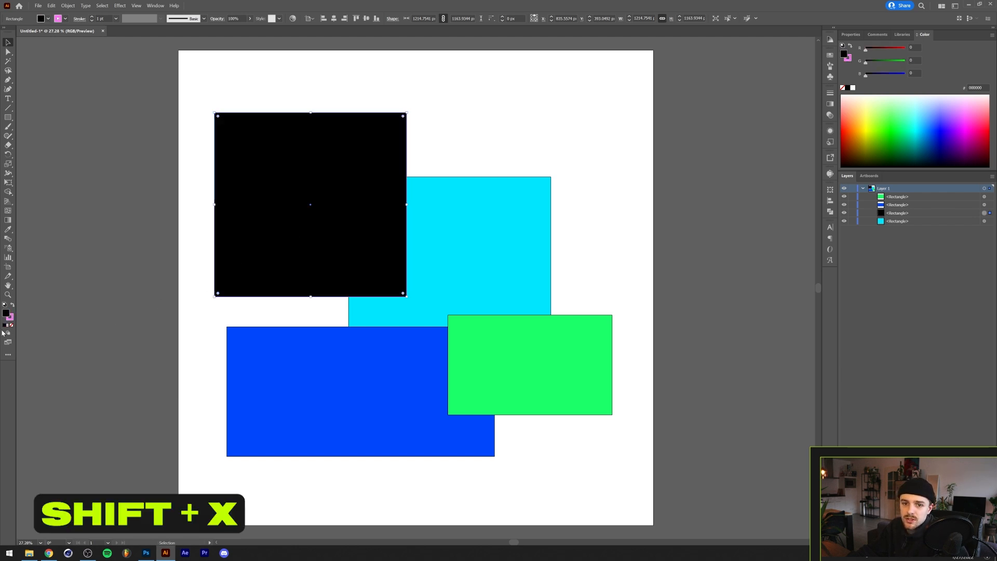
key("shift+x")
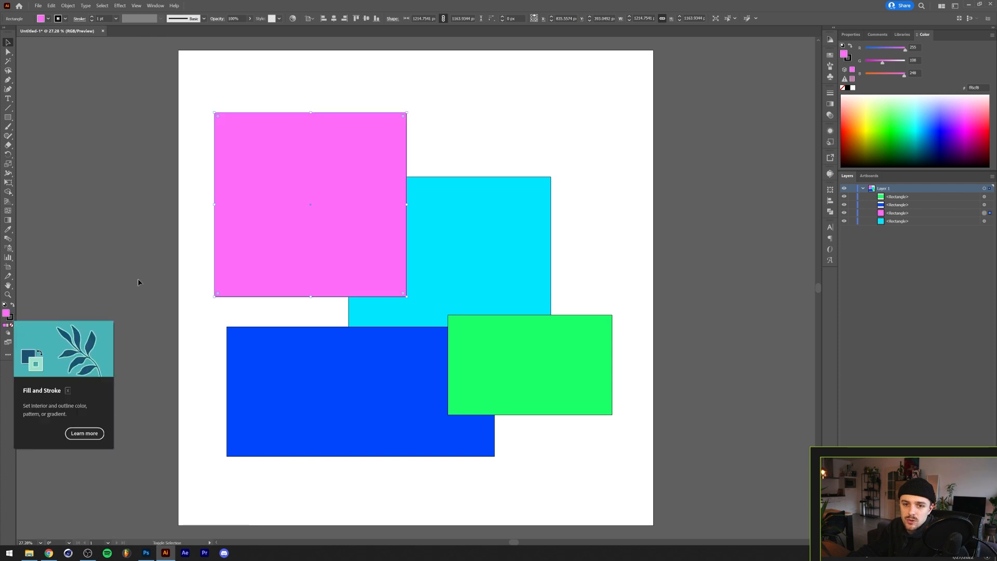
key("shift+x")
key("shift+x")
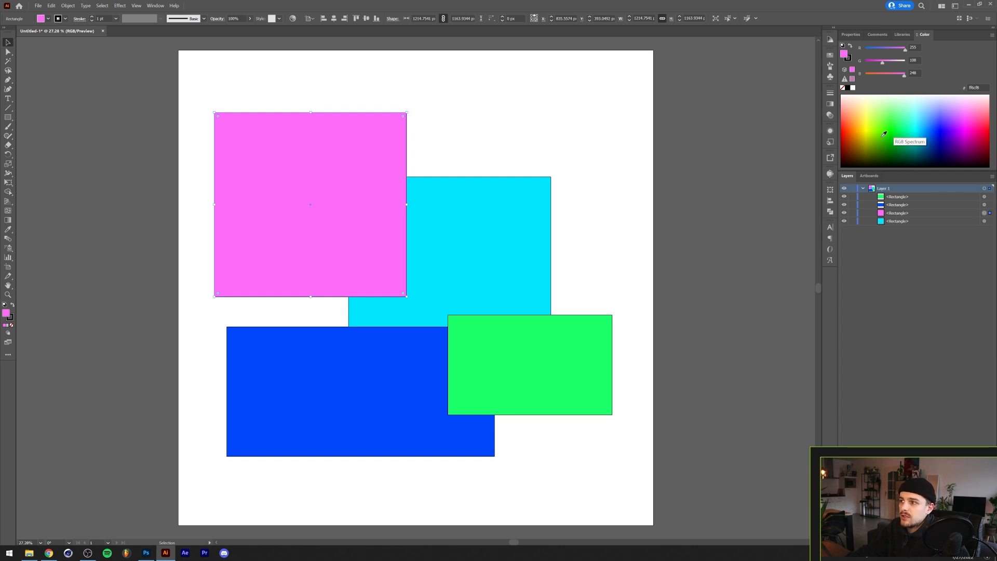
- Fill the selected rectangle green from the spectrum and give it a red stroke
left_click(898, 126)
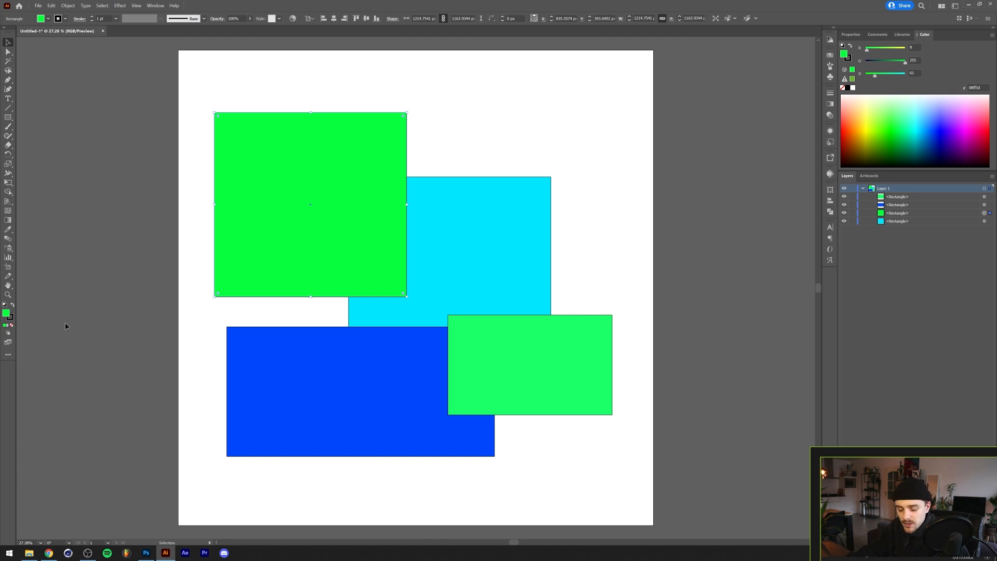
key("x")
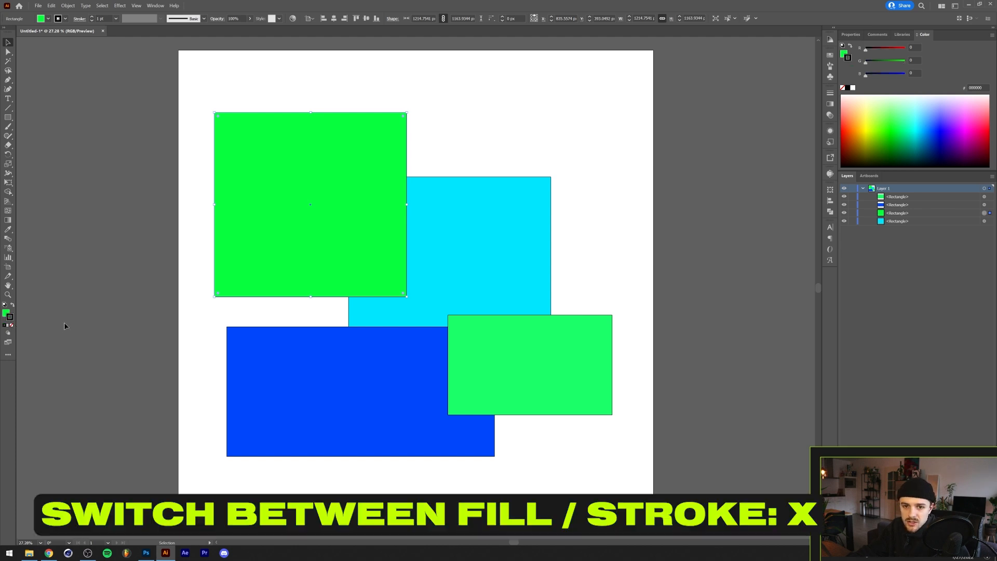
left_click(853, 125)
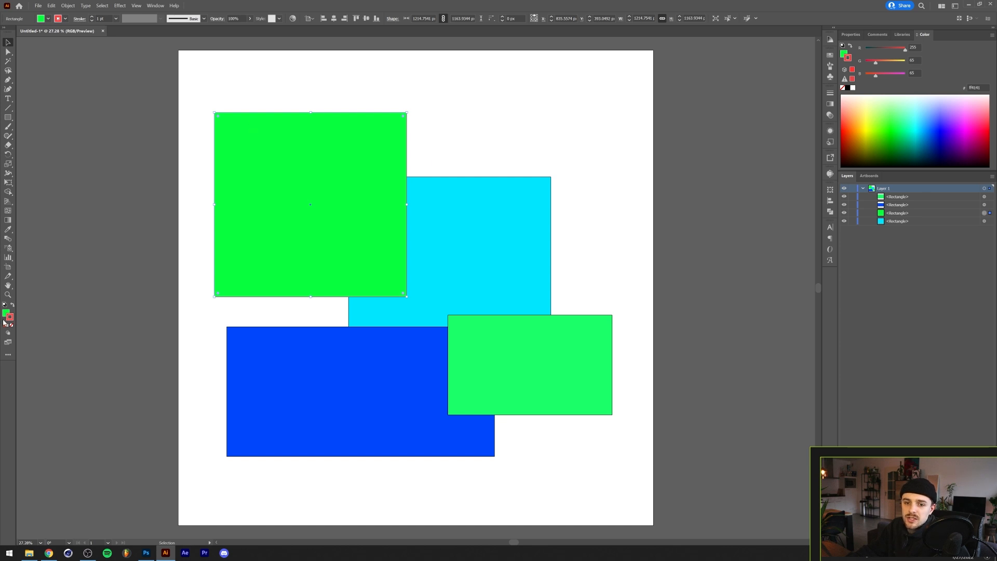
- Refill the rectangle blue from the spectrum and deselect it
key("x")
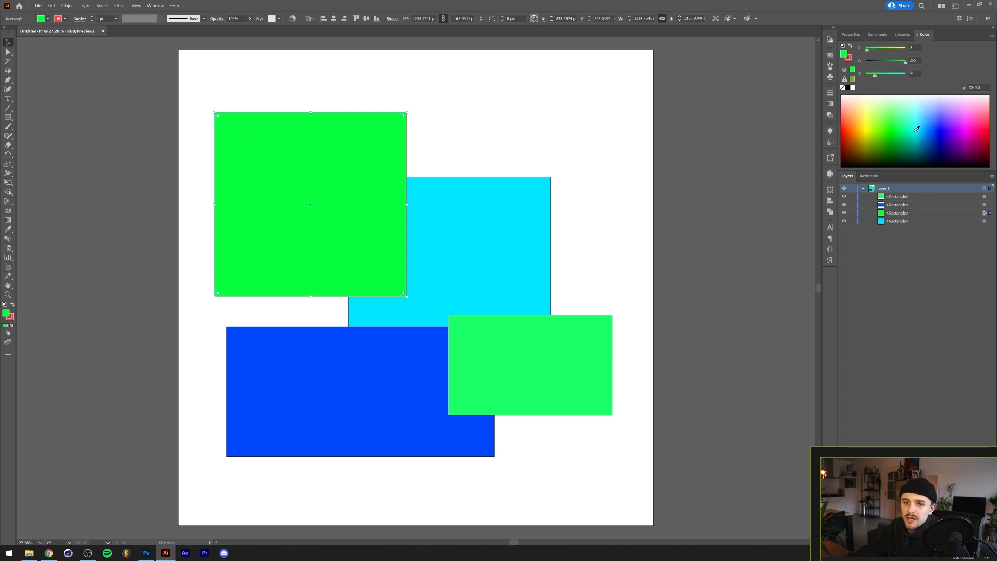
left_click(942, 128)
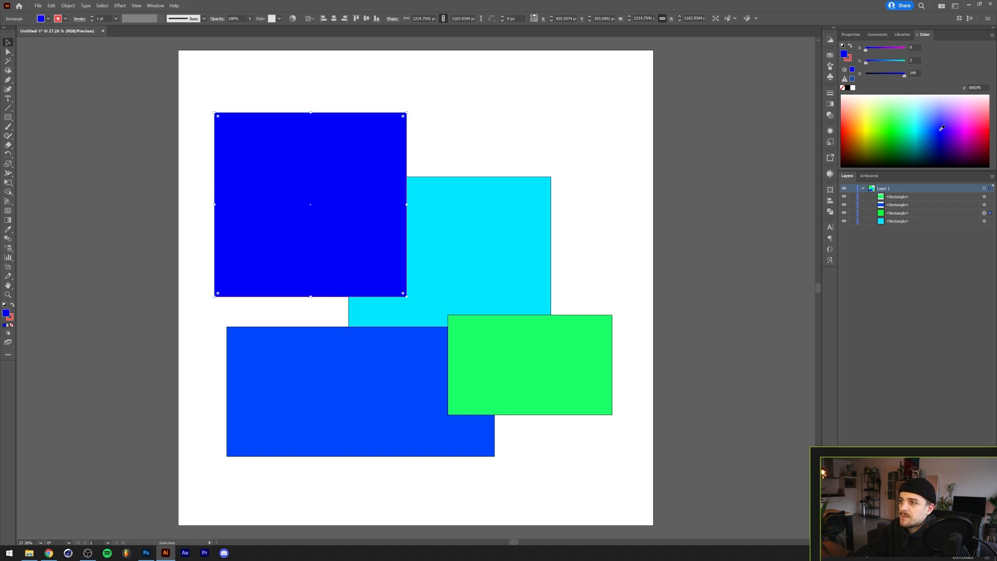
left_click(496, 159)
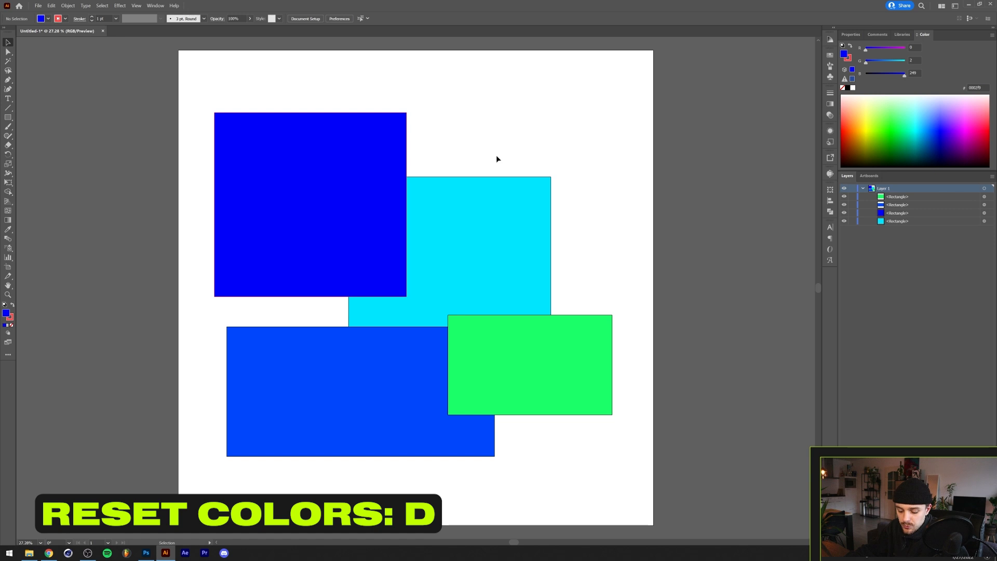
- Reset the default fill and stroke colours, then select all the rectangles and delete them
key("d")
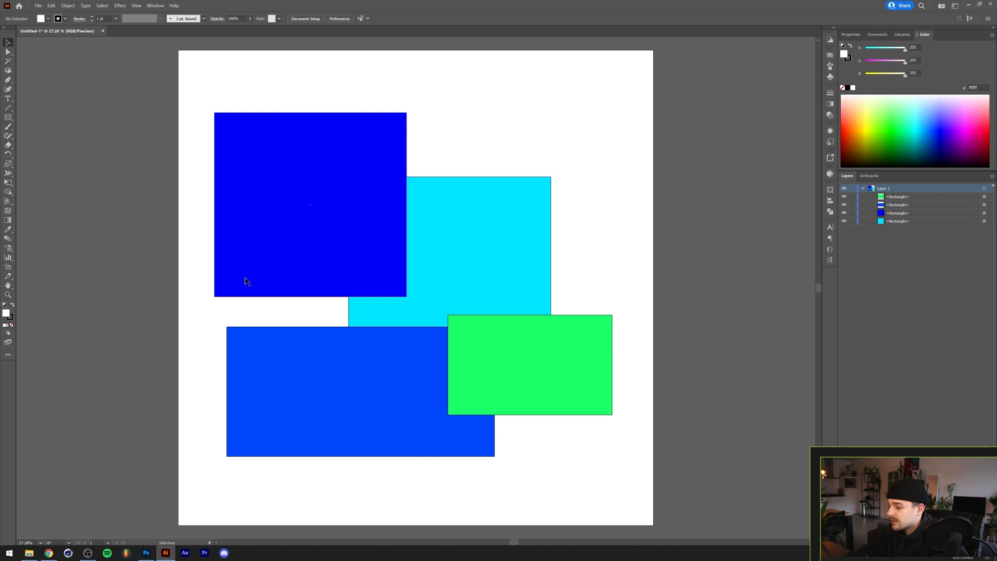
left_click_drag(194, 216, 601, 443)
key("Delete")
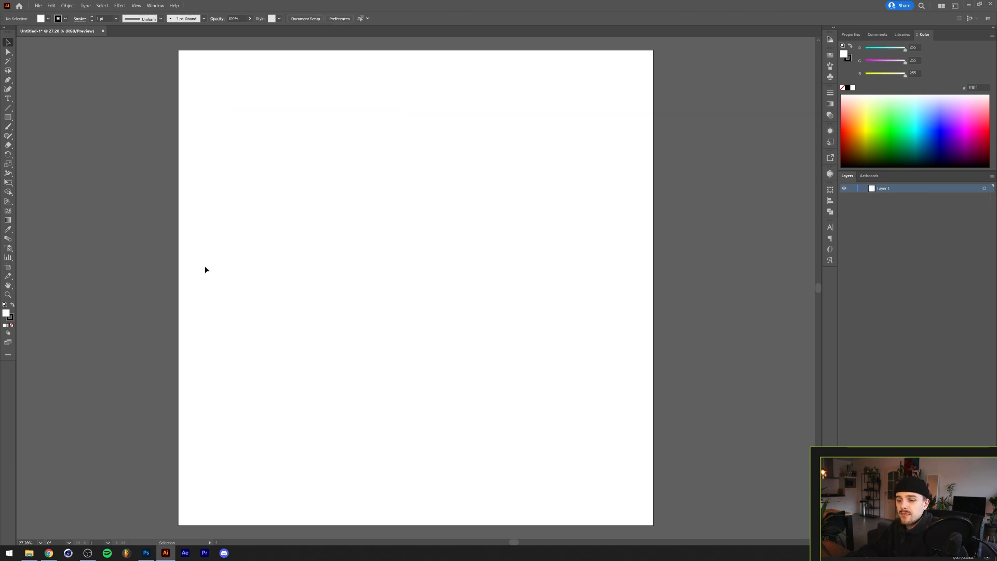
- Draw a curved three-point path across the artboard with the Pen tool and return to the Selection tool
key("p")
left_click_drag(226, 313, 239, 288)
left_click_drag(364, 253, 435, 265)
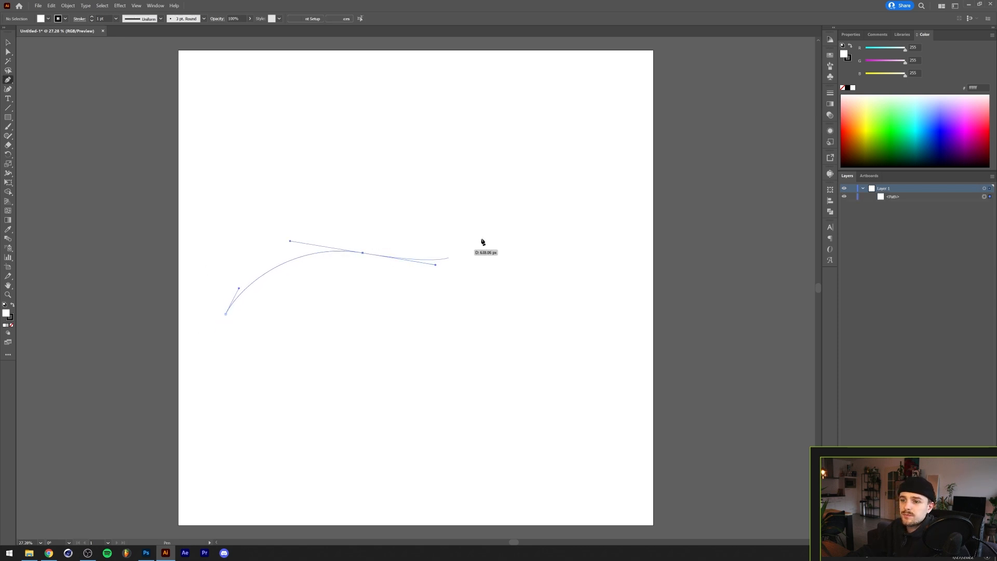
left_click_drag(512, 203, 532, 177)
key("v")
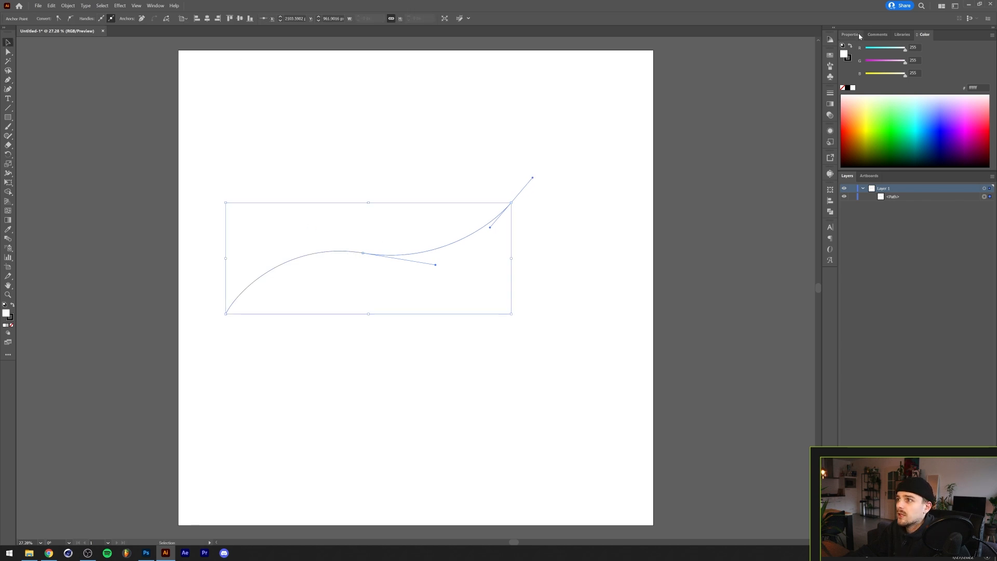
- Set the path's stroke weight to 70 pt and apply a tapered width profile to it
left_click(850, 34)
left_click(877, 130)
left_click(876, 130)
left_click(877, 131)
left_click(877, 131)
left_click(877, 131)
left_click(877, 130)
left_click(877, 131)
left_click(877, 130)
left_click(860, 131)
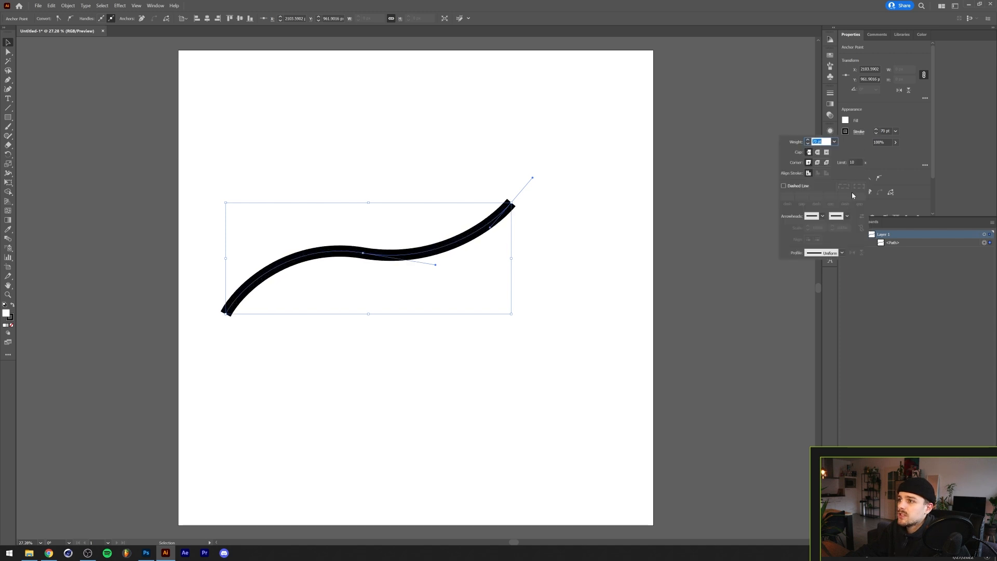
left_click(837, 253)
left_click(825, 283)
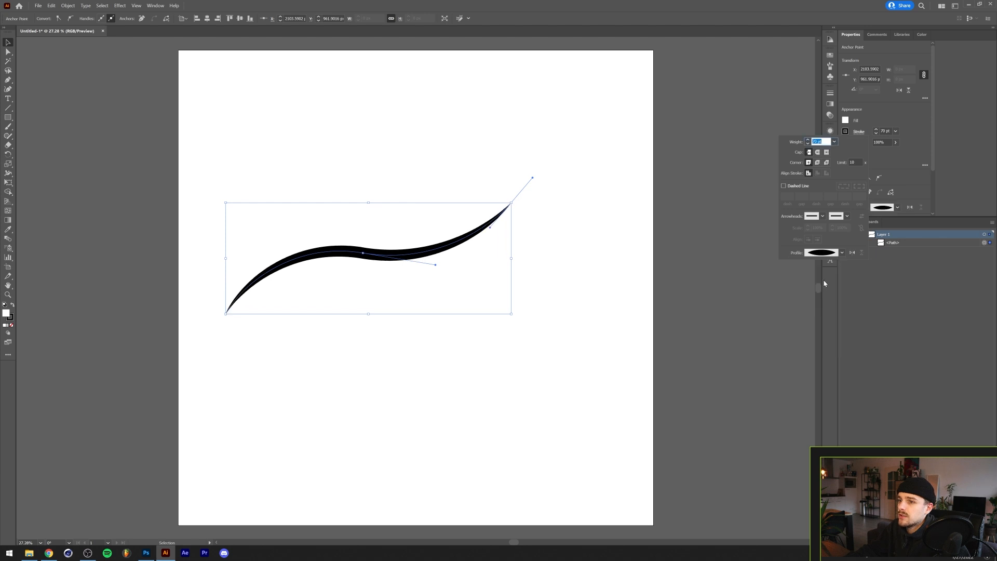
- Move the tapered path towards the centre of the artboard and deselect it
left_click(303, 178)
left_click(369, 226)
left_click(356, 260)
left_click_drag(356, 259, 435, 241)
left_click(481, 186)
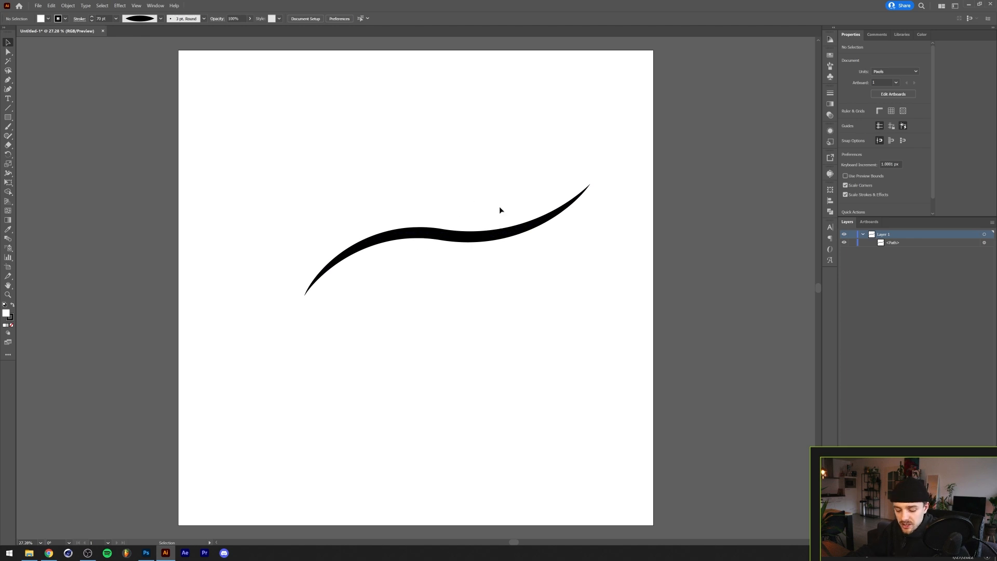
- Toggle outline view, select the path and convert its stroke into a filled shape with Outline Stroke
key("ctrl+y")
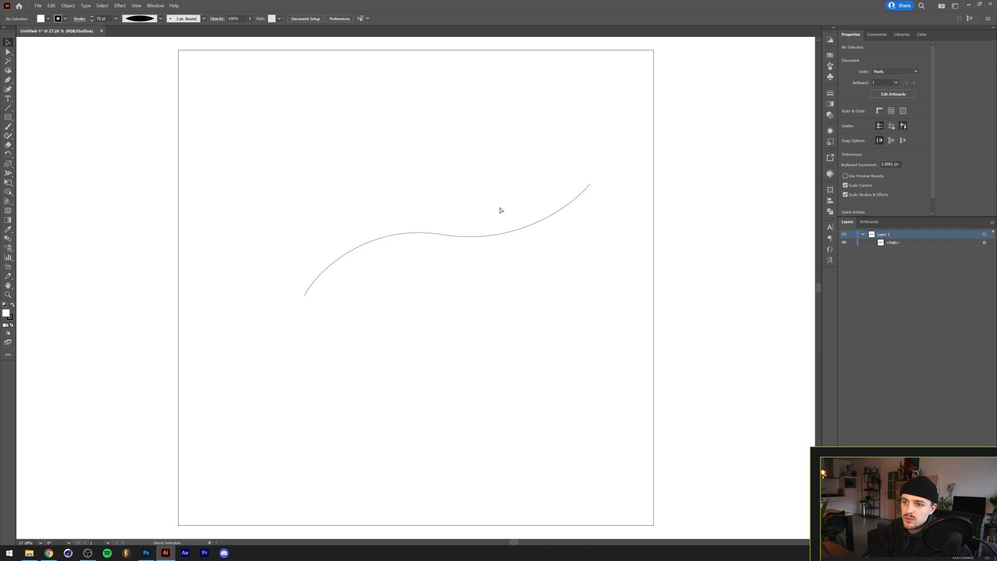
key("ctrl+y")
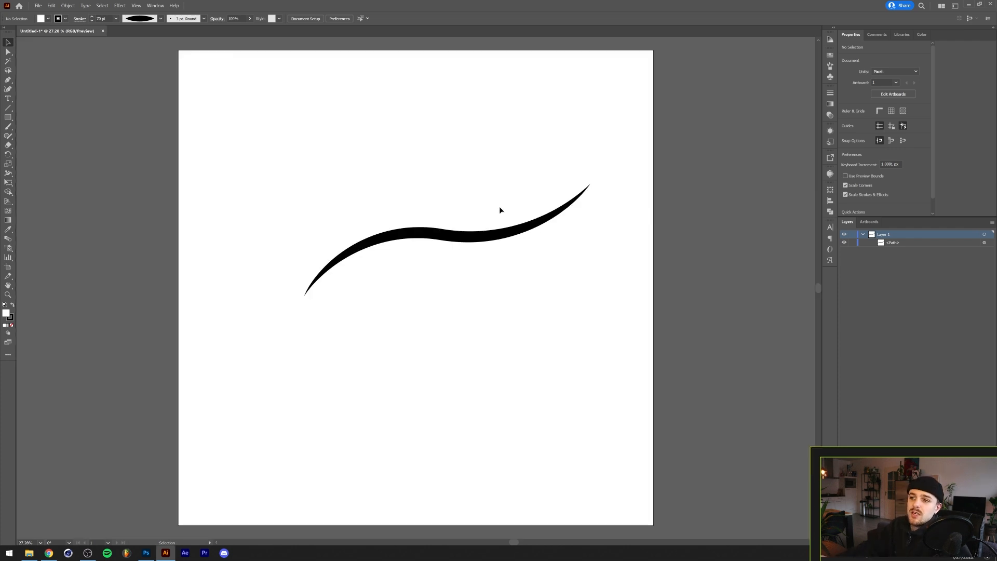
left_click(456, 237)
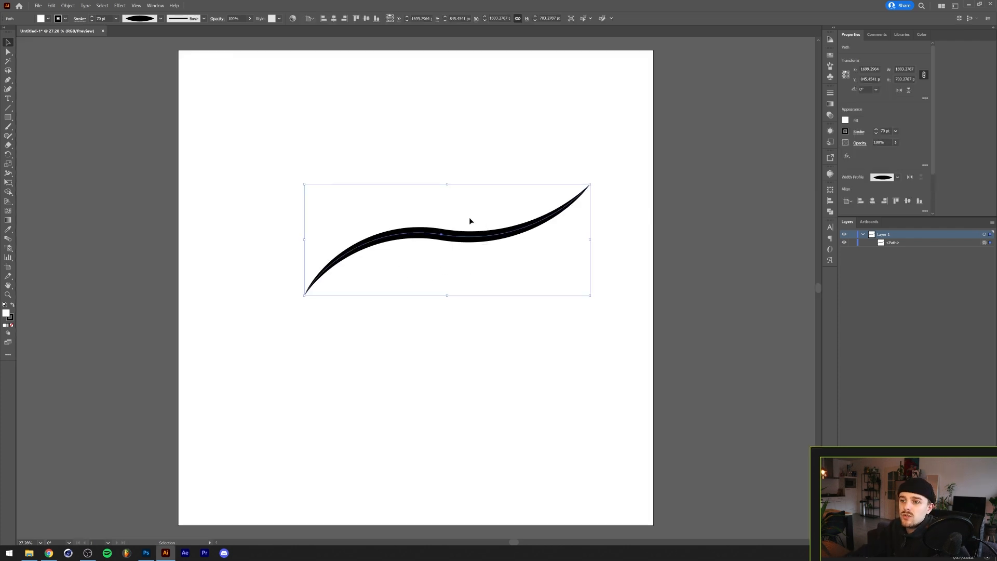
left_click(68, 5)
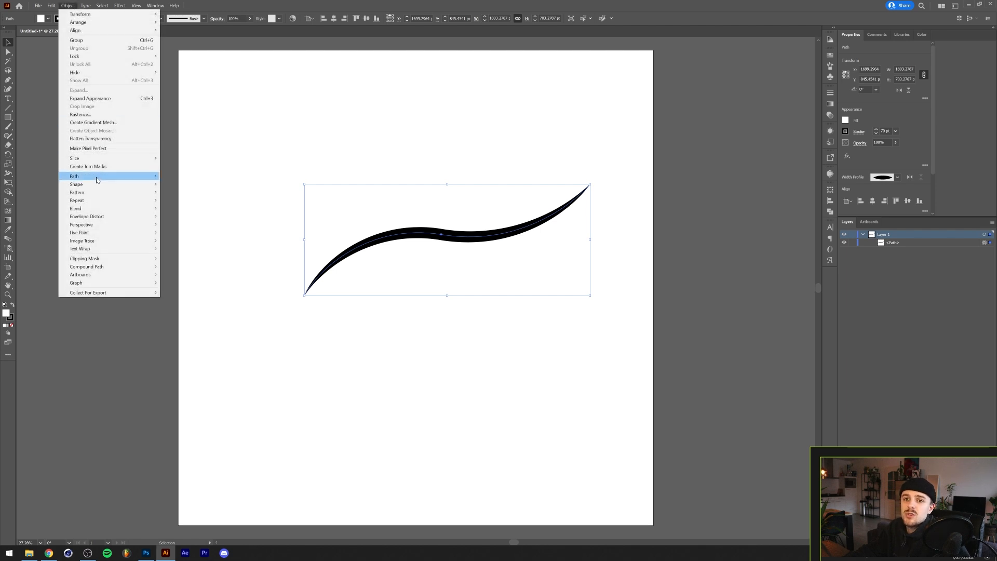
mouse_move(103, 176)
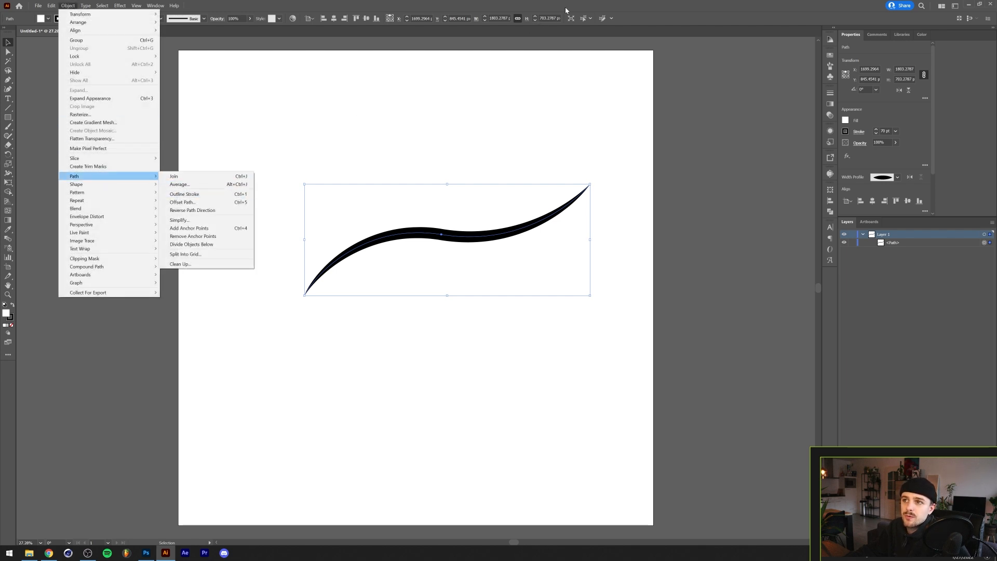
left_click(426, 81)
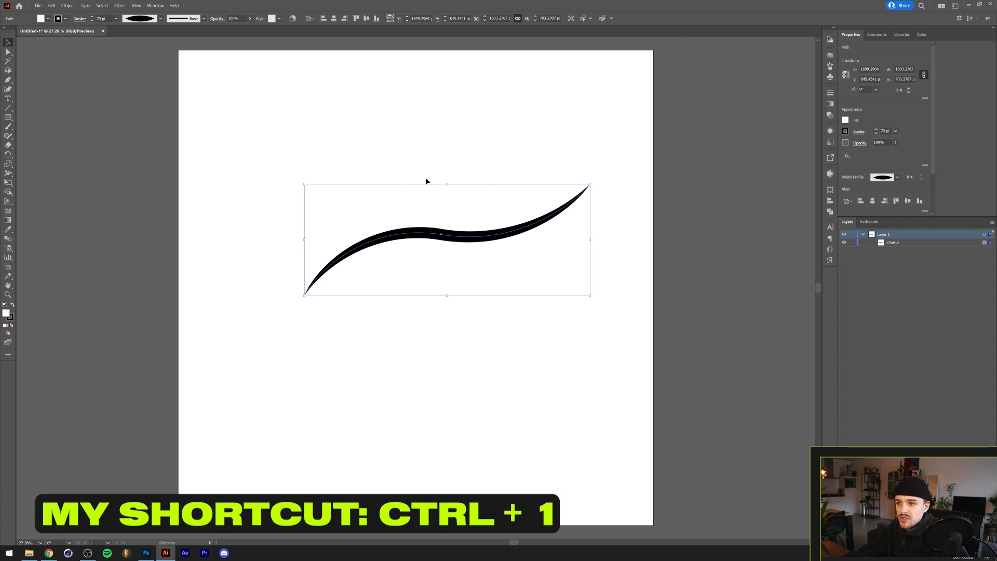
key("ctrl+1")
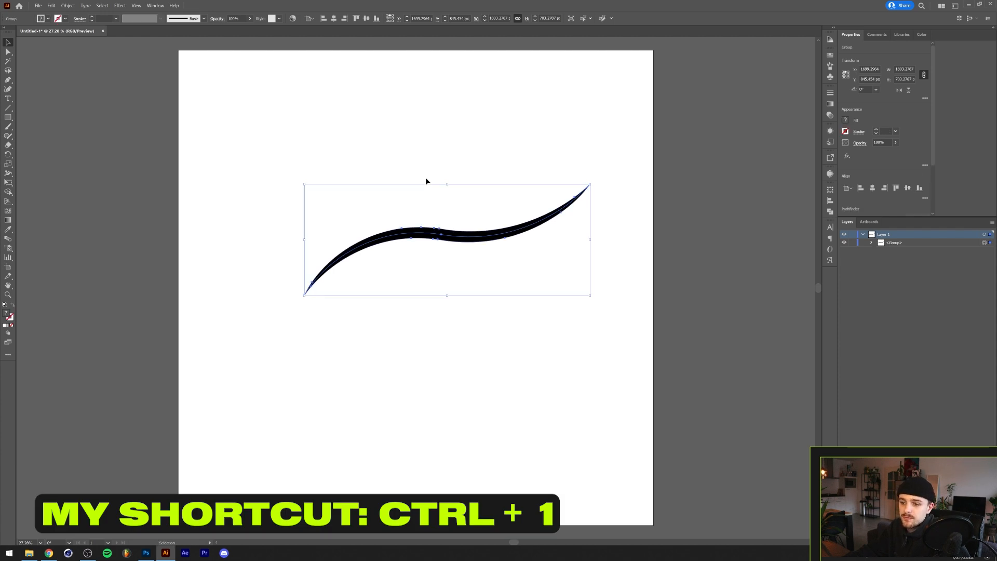
- Select the leftover thin path inside the outlined group and delete it
left_click(872, 243)
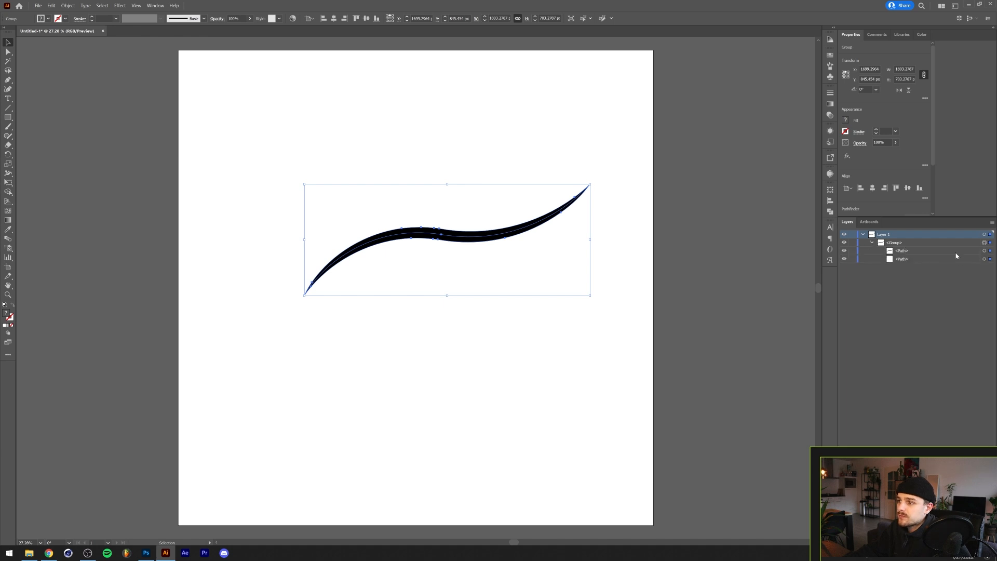
left_click(986, 258)
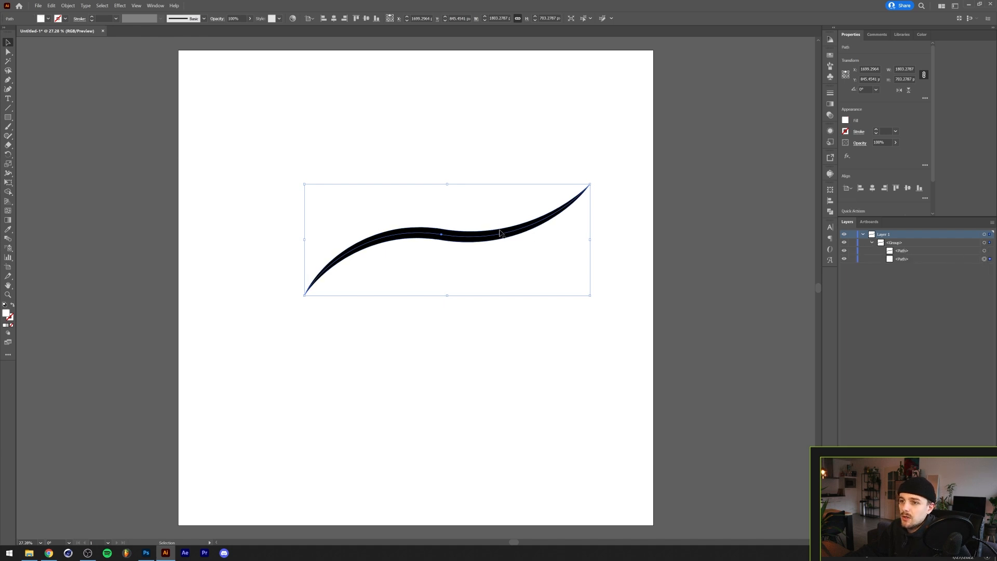
left_click_drag(503, 235, 530, 281)
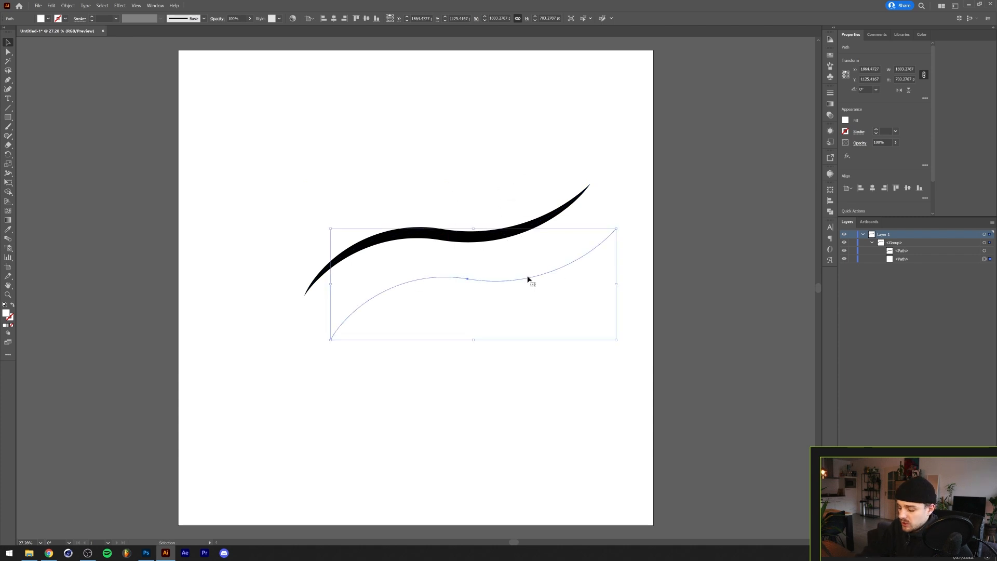
key("Delete")
- Select the outlined shape, swap its fill and stroke, then select it and delete it
key("a")
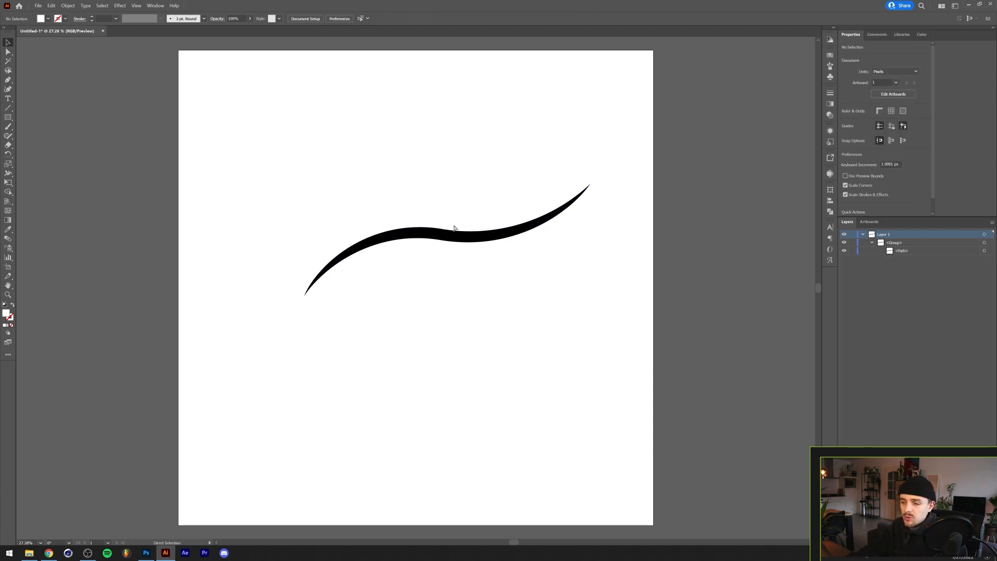
key("ctrl+y")
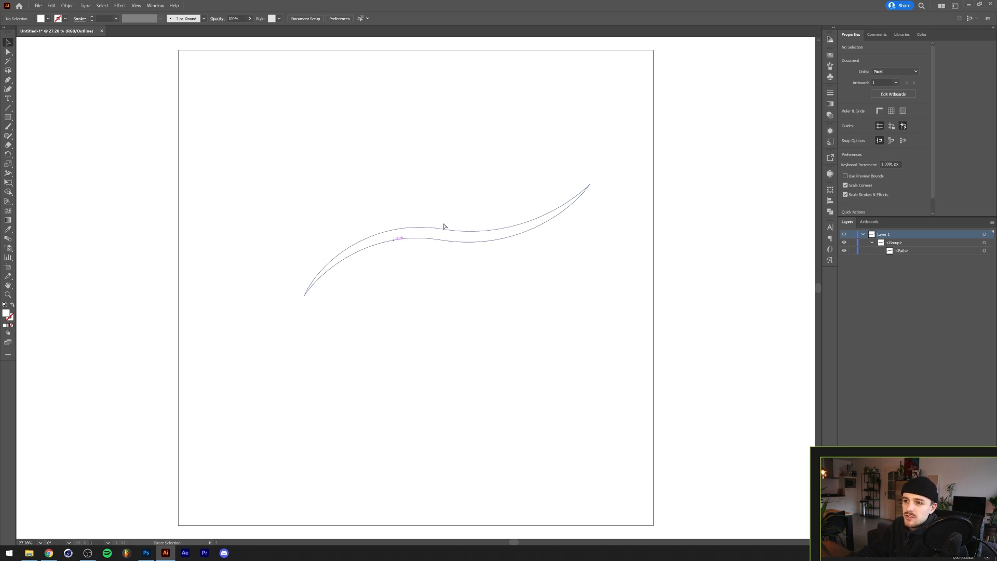
key("ctrl+y")
key("v")
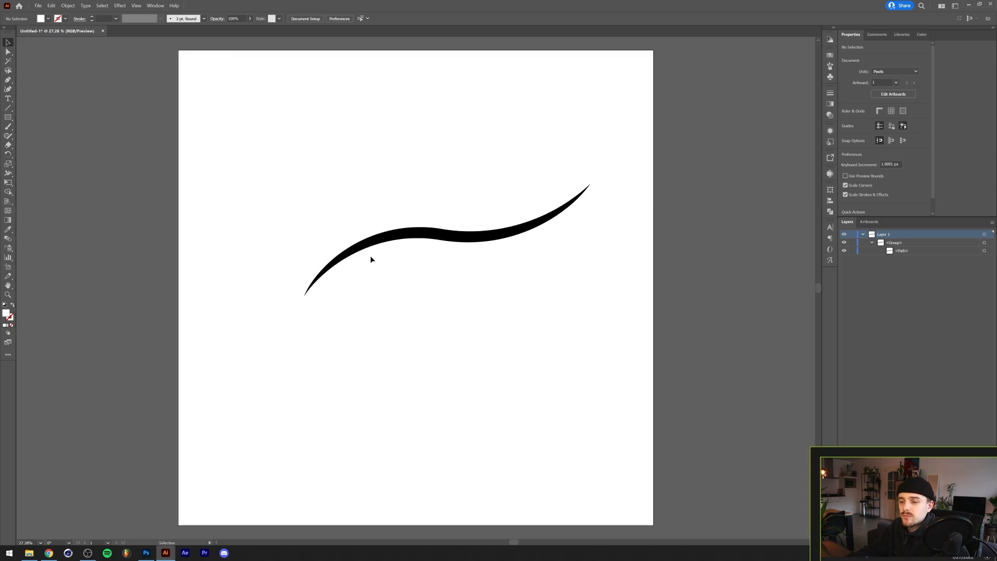
key("ctrl+a")
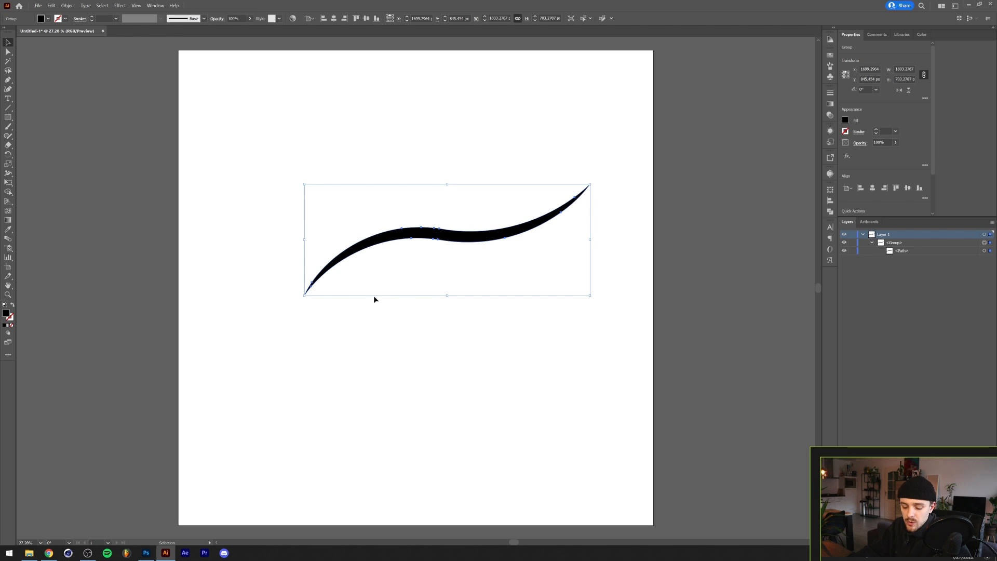
key("shift+x")
left_click(422, 181)
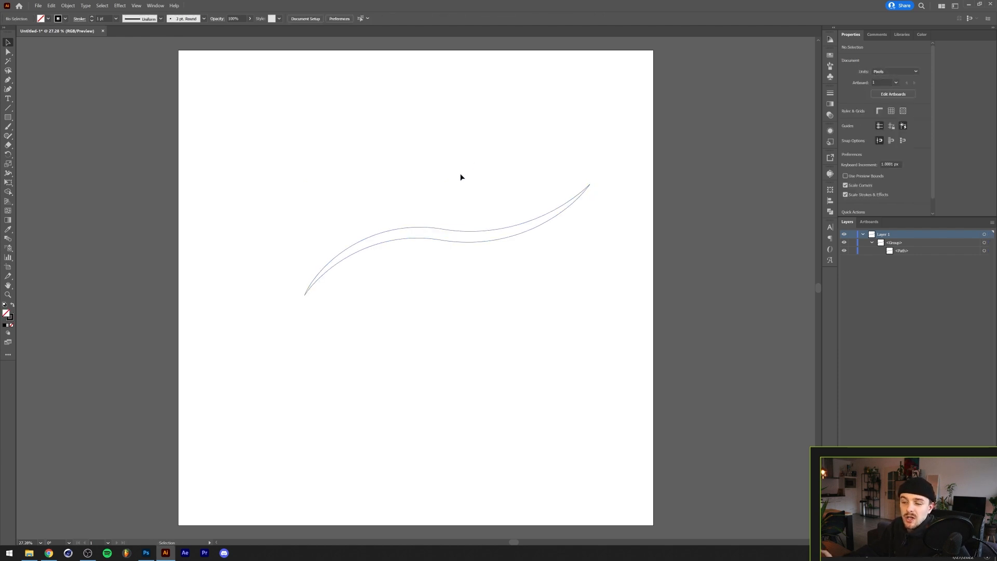
left_click_drag(484, 184, 325, 295)
key("Delete")
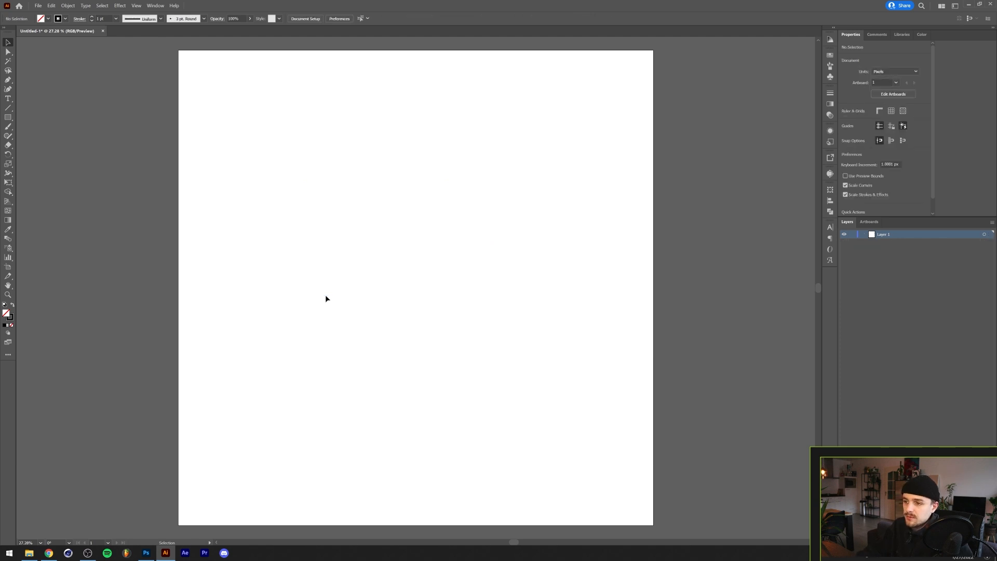
- Draw a rectangle about 1485 × 1528 px and swap its colours to a black fill
key("m")
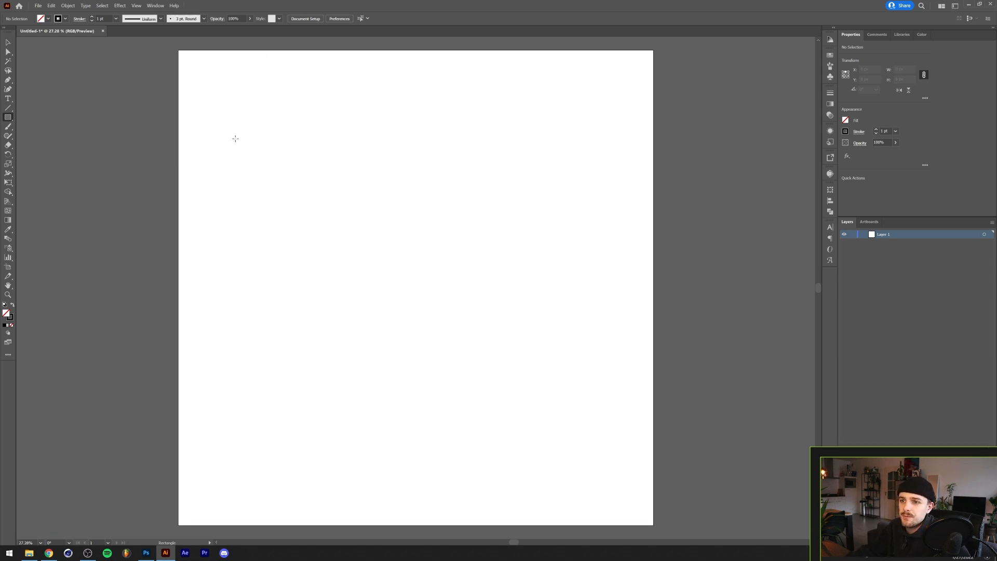
key("shift+r")
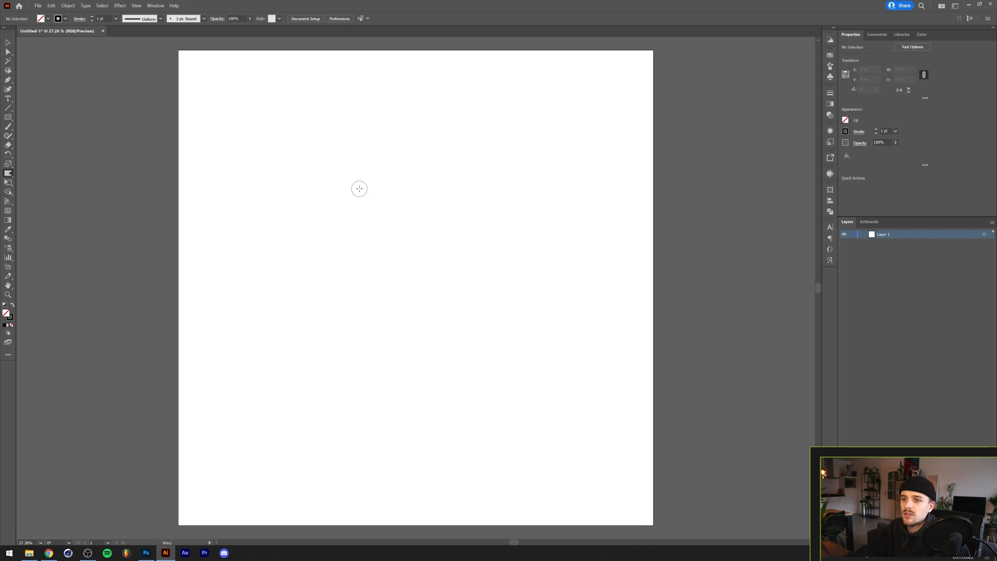
key("m")
mouse_move(263, 149)
left_mouse_down()
mouse_move(435, 296)
mouse_move(498, 391)
left_mouse_up()
key("shift+x")
key("v")
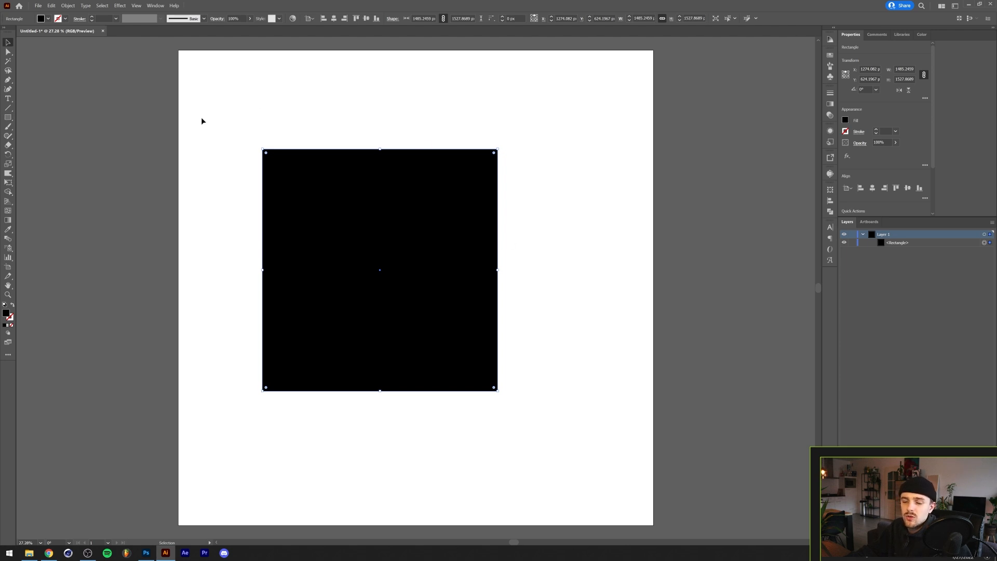
- Fit the artboard to the selected rectangle with Fit to Selected Art
key("ctrl+2")
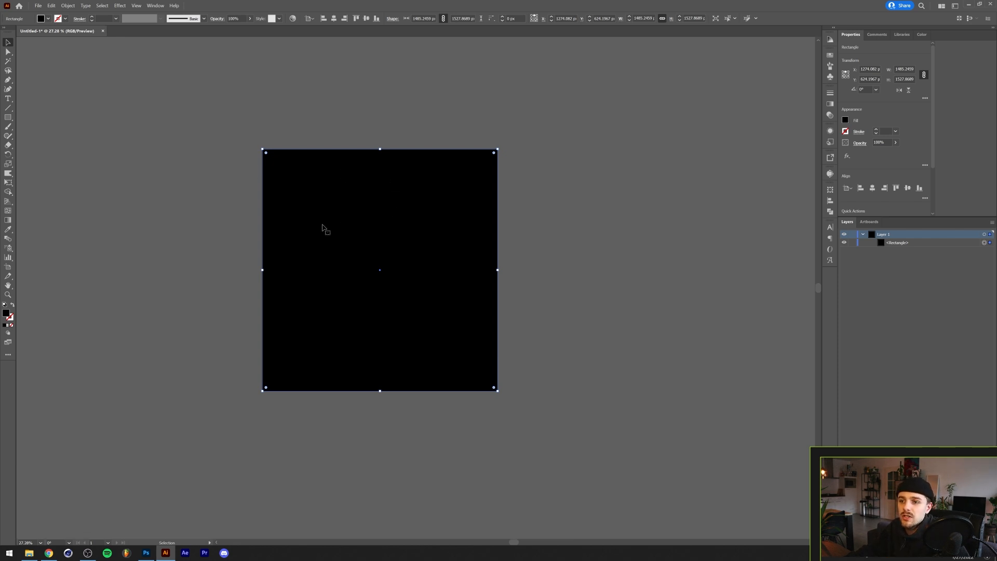
left_click(67, 6)
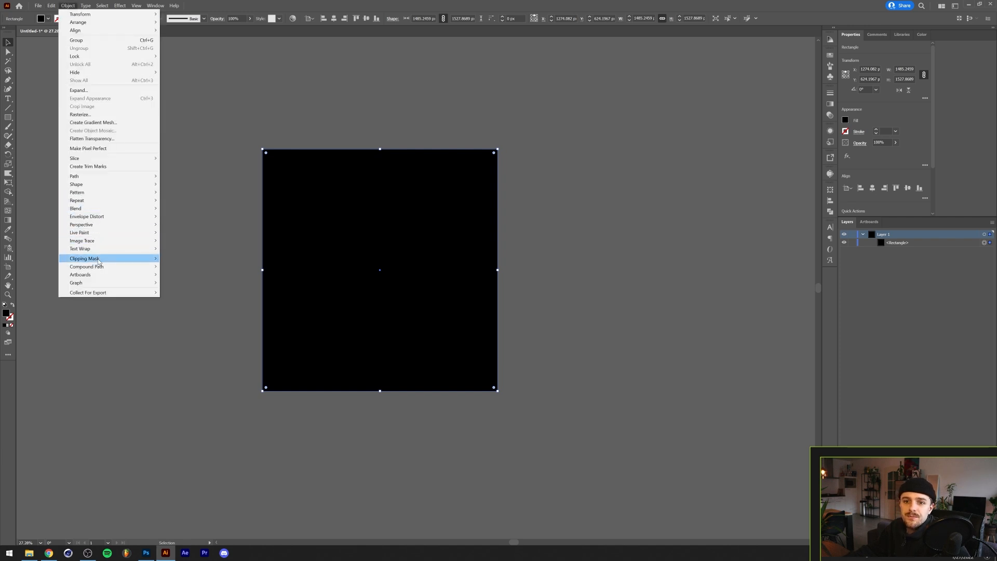
mouse_move(106, 276)
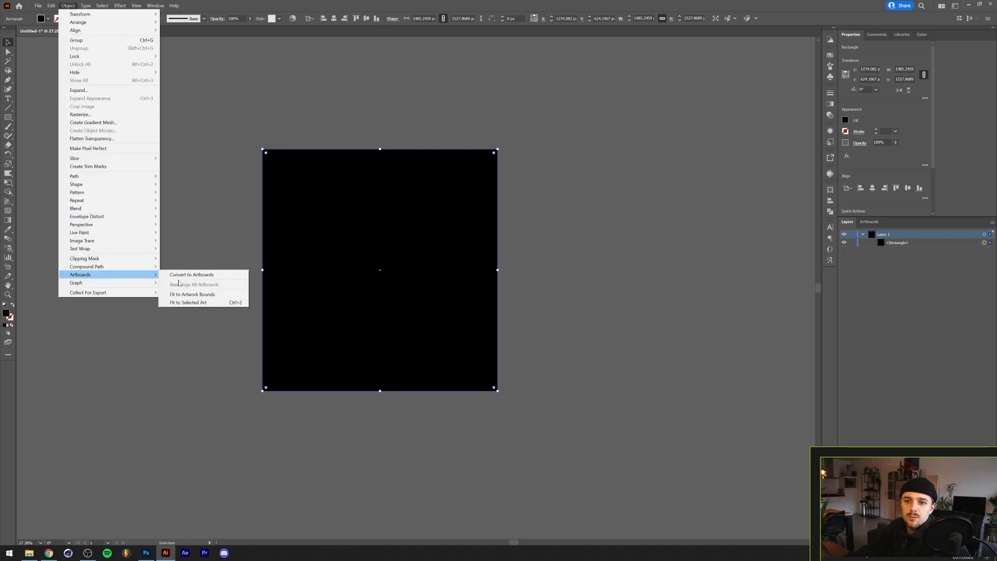
left_click(216, 304)
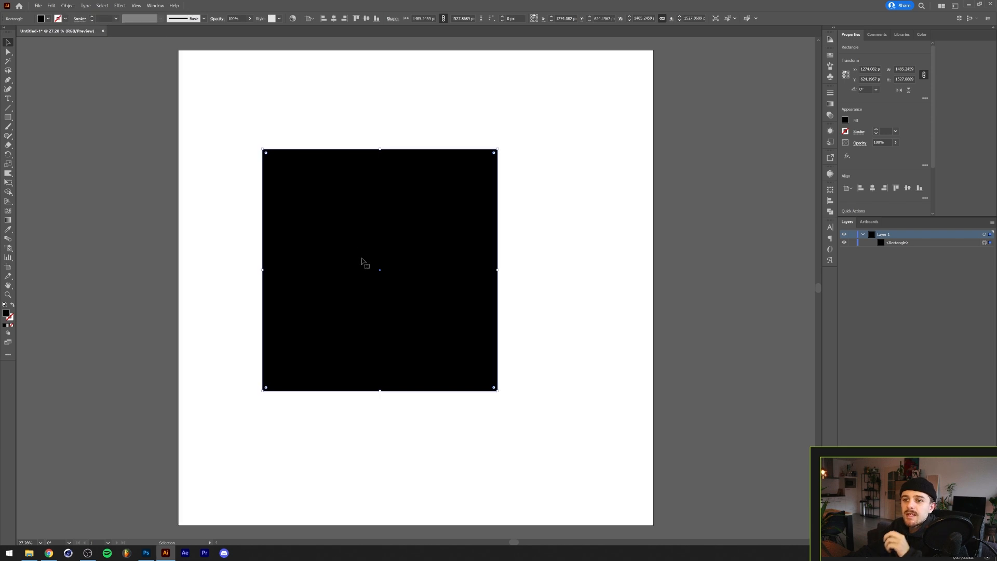
- Apply a Shell Upper warp effect to the rectangle
left_click(102, 6)
left_click(108, 15)
left_click(120, 6)
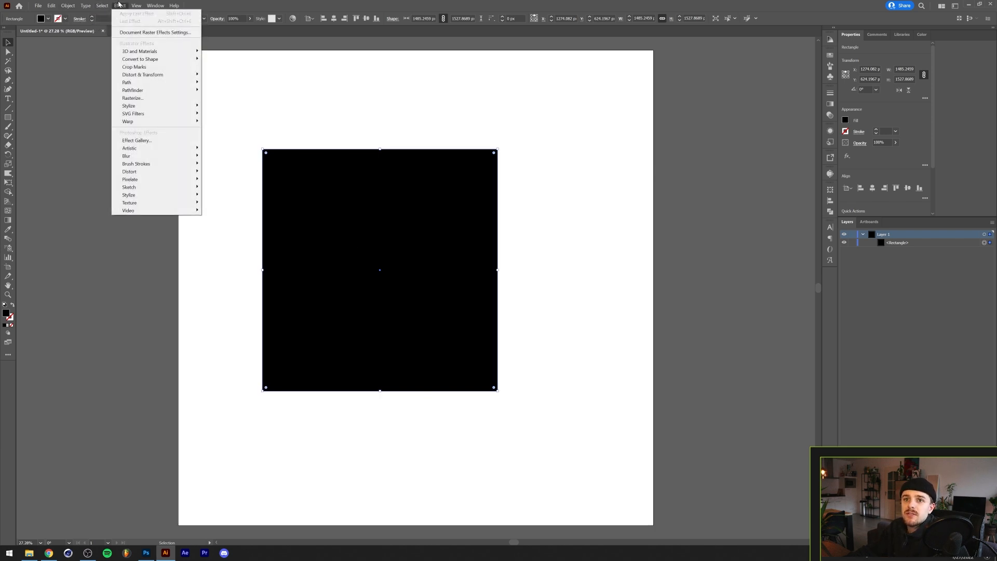
mouse_move(158, 127)
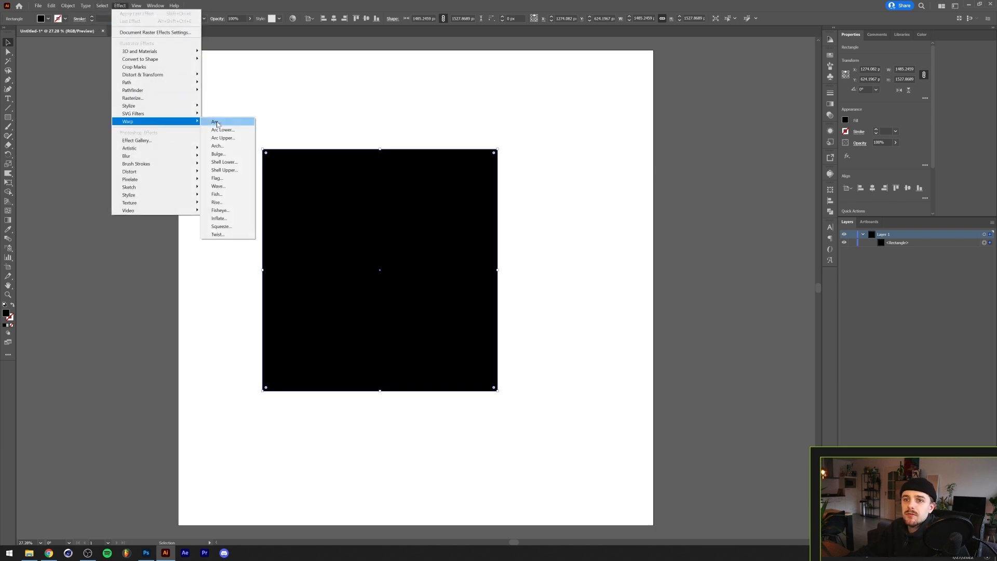
left_click(229, 170)
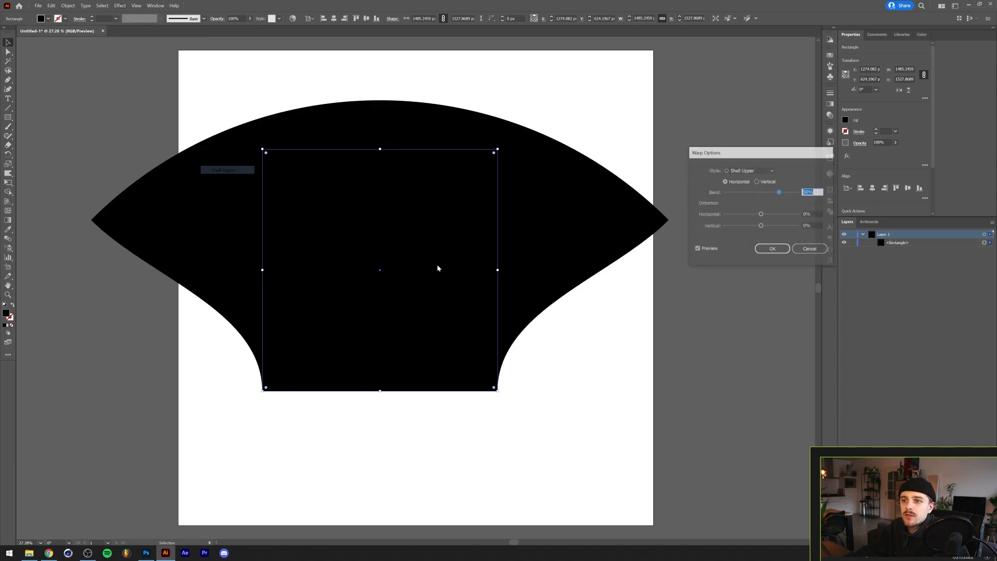
left_click(774, 250)
- Move the warped rectangle and narrow it to about 1000 px wide
left_click_drag(441, 261, 470, 291)
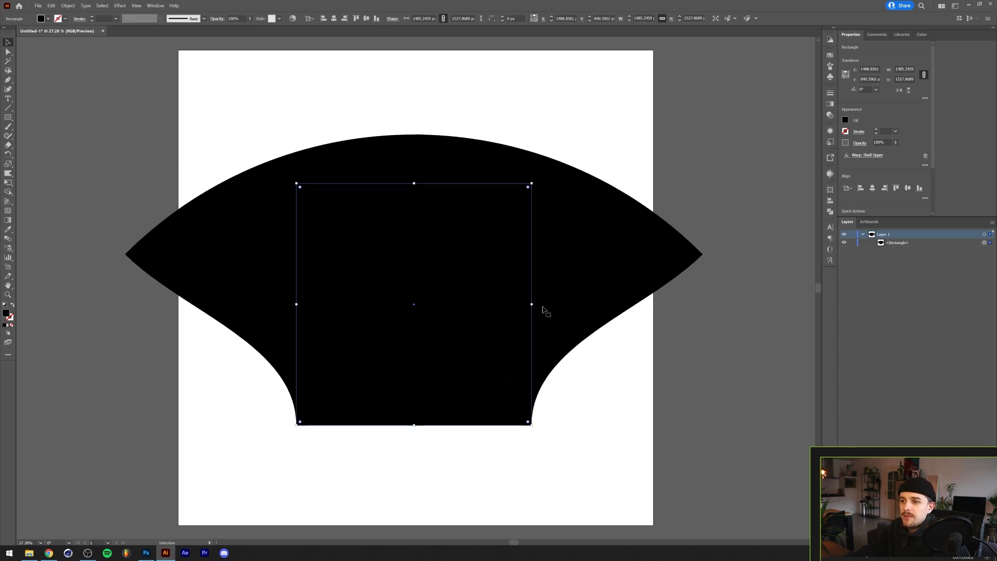
left_click_drag(532, 304, 493, 304)
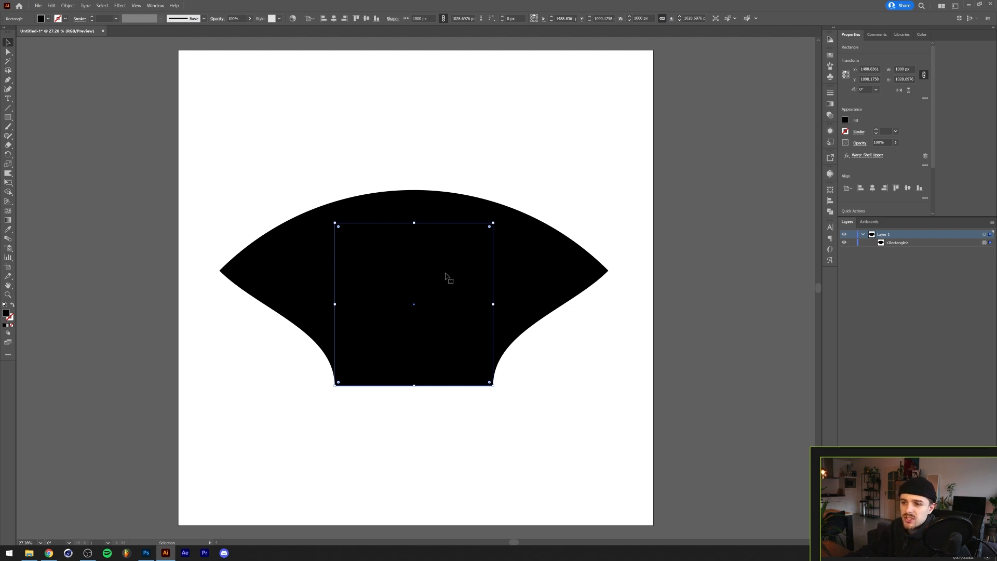
- Toggle outline view to inspect the warped rectangle's underlying path
key("a")
key("ctrl+y")
key("ctrl+y")
key("v")
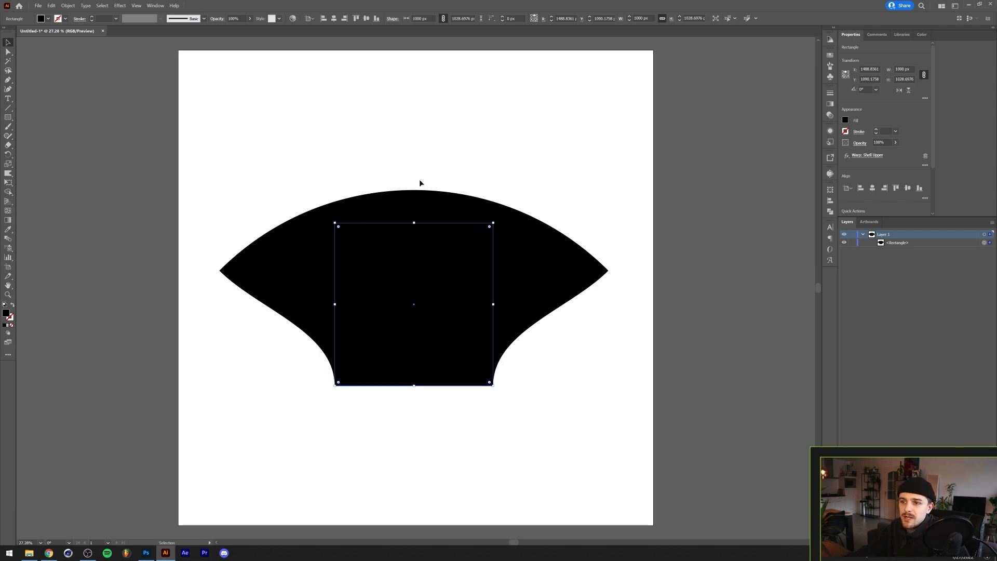
- Expand the warped rectangle's appearance into a plain path
left_click(68, 5)
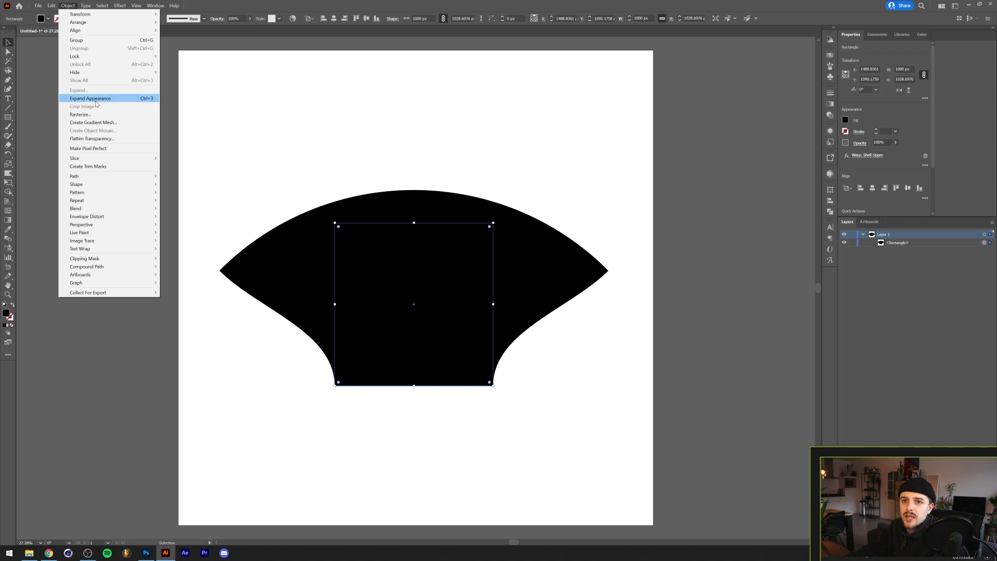
key("Escape")
key("ctrl+3")
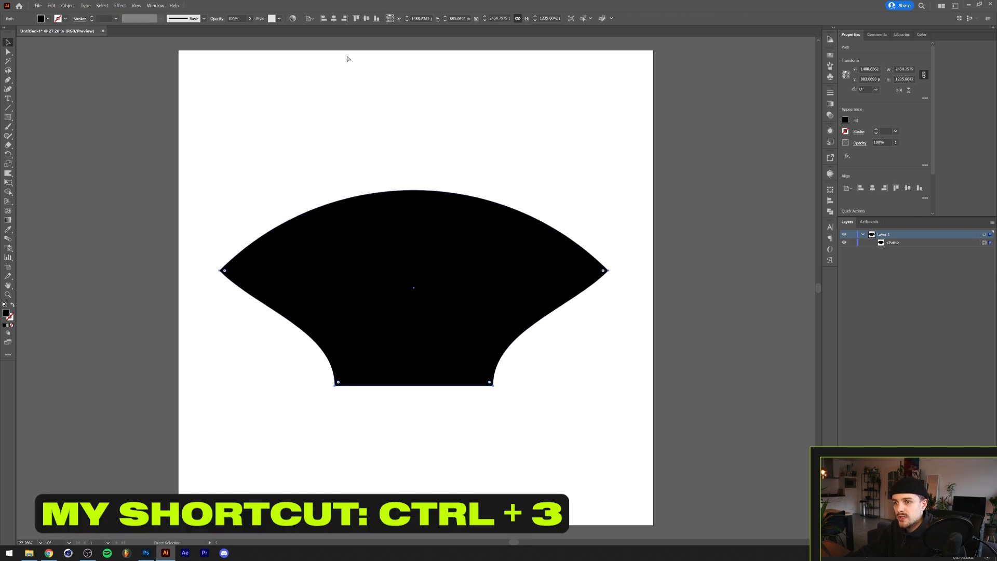
- Inspect the expanded path in outline view and undo the expansion
key("a")
key("ctrl+y")
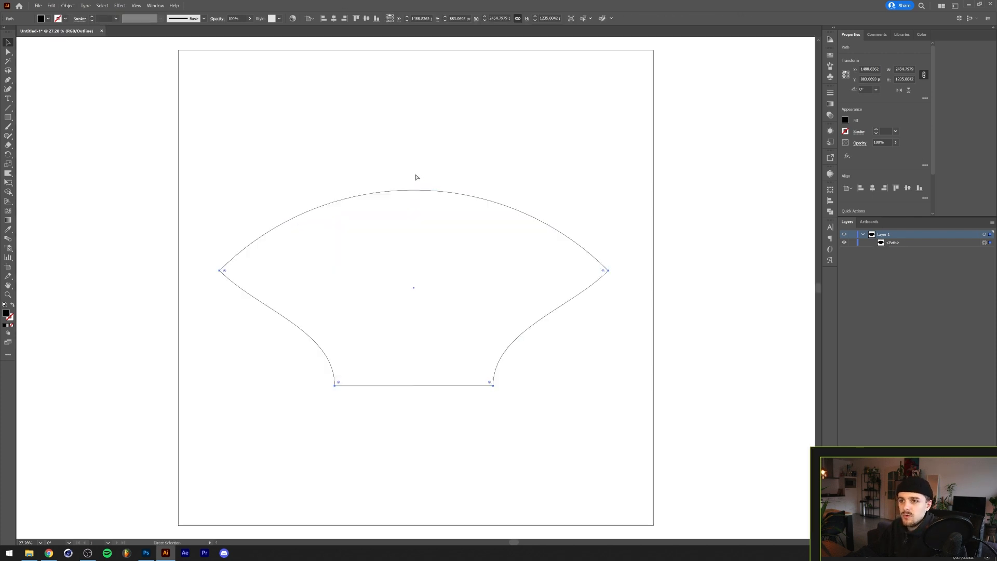
key("ctrl+y")
key("v")
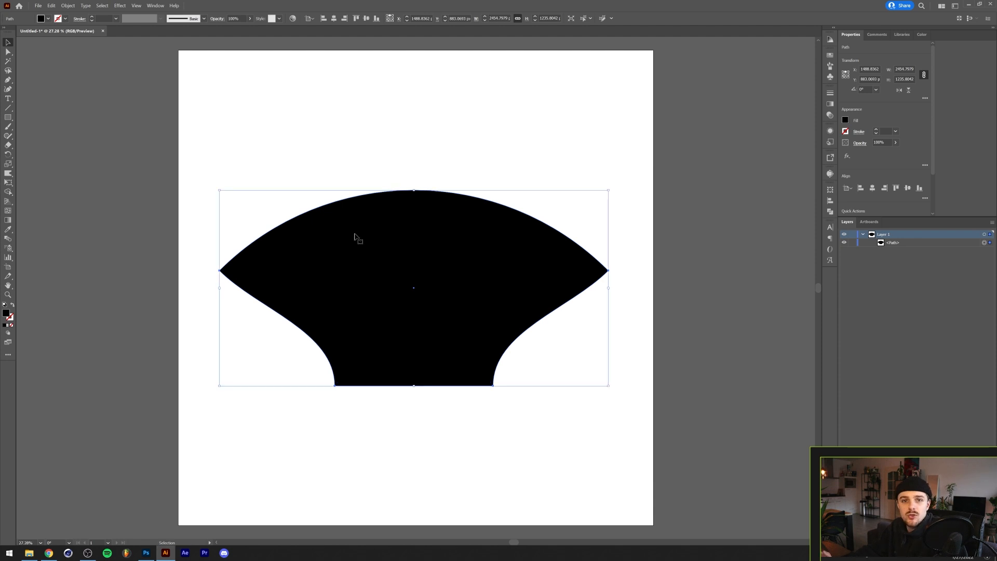
key("ctrl+z")
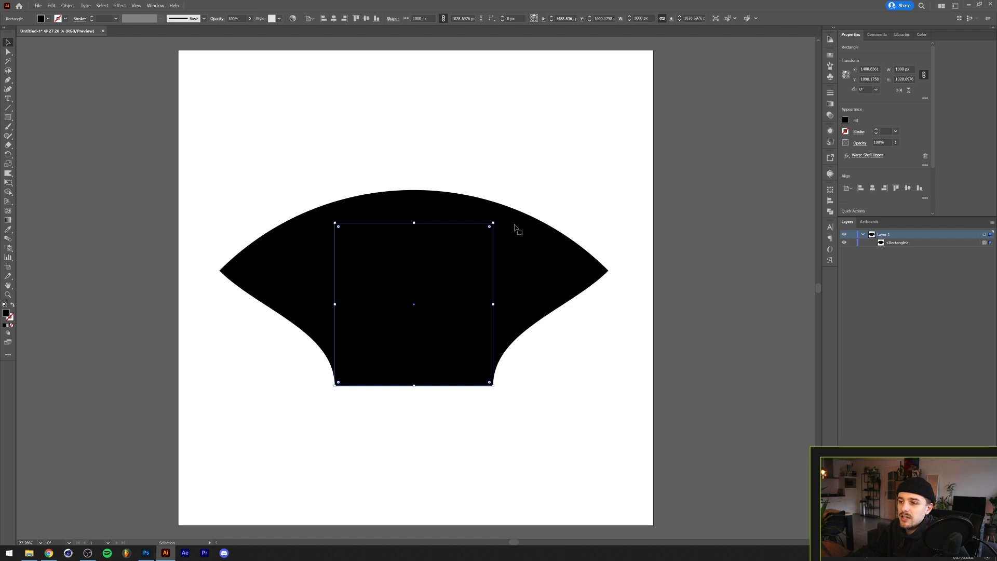
- Expand the warped rectangle's appearance again with the custom shortcut and delete the shape
left_click_drag(496, 220, 381, 307)
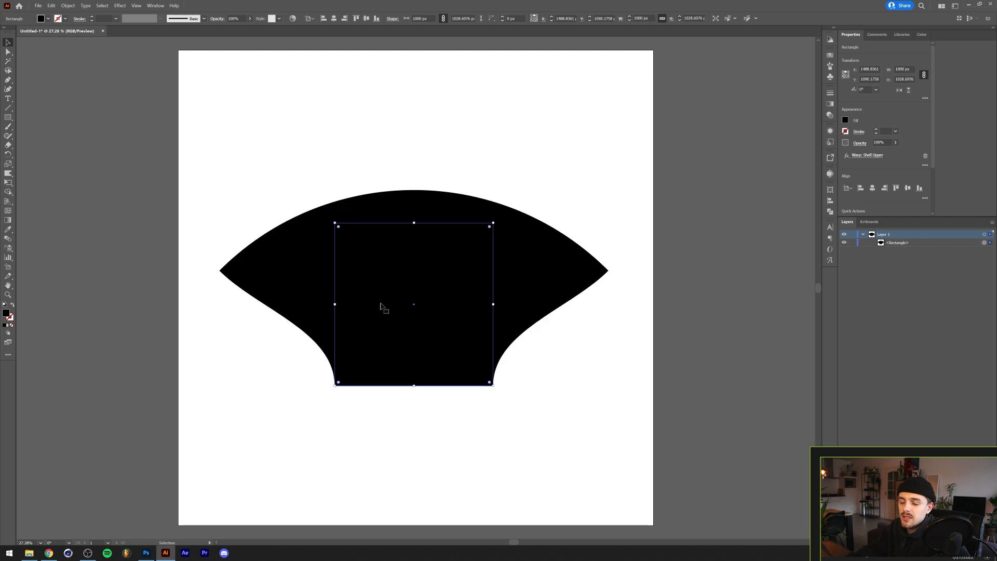
key("ctrl+e")
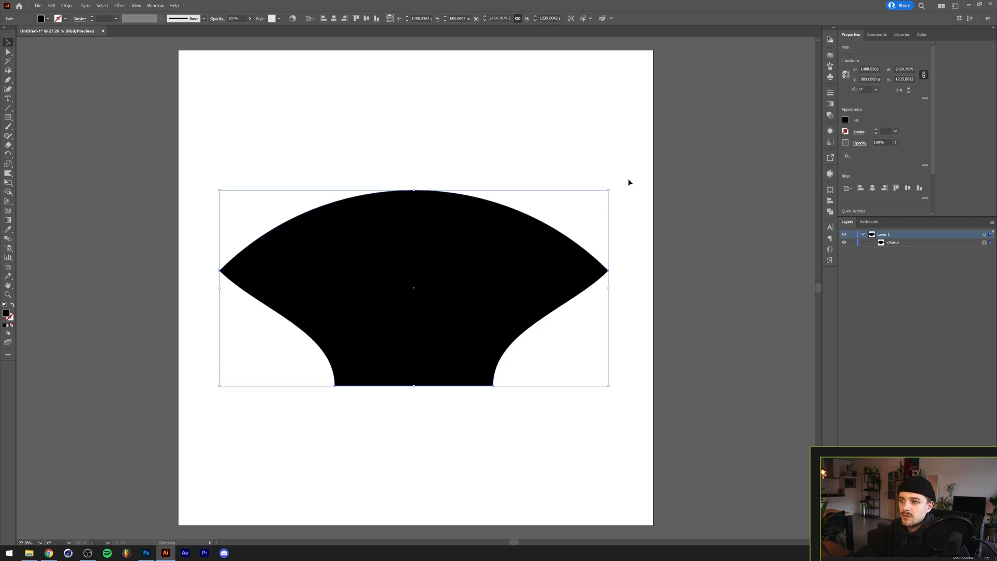
left_click_drag(613, 193, 546, 289)
key("ctrl+z")
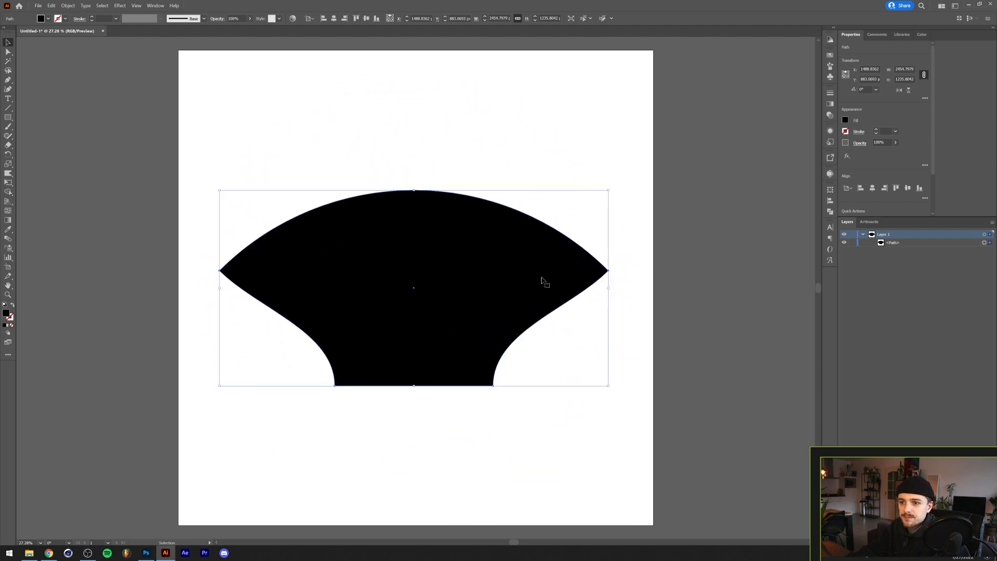
key("Delete")
- Draw a square about 1670 × 1670 px from the artboard centre and view it in outline mode
key("m")
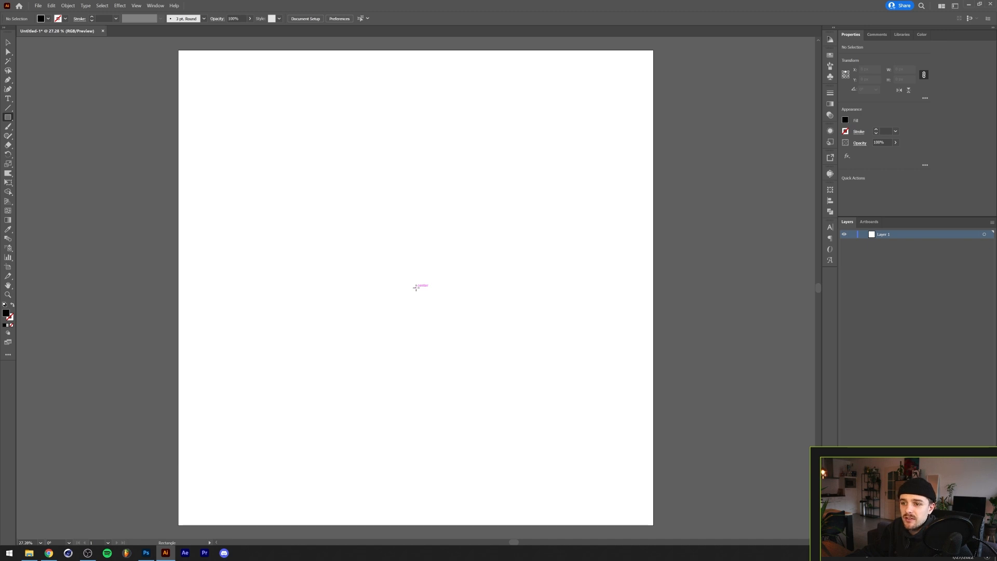
left_click_drag(416, 287, 548, 190)
key("ctrl+y")
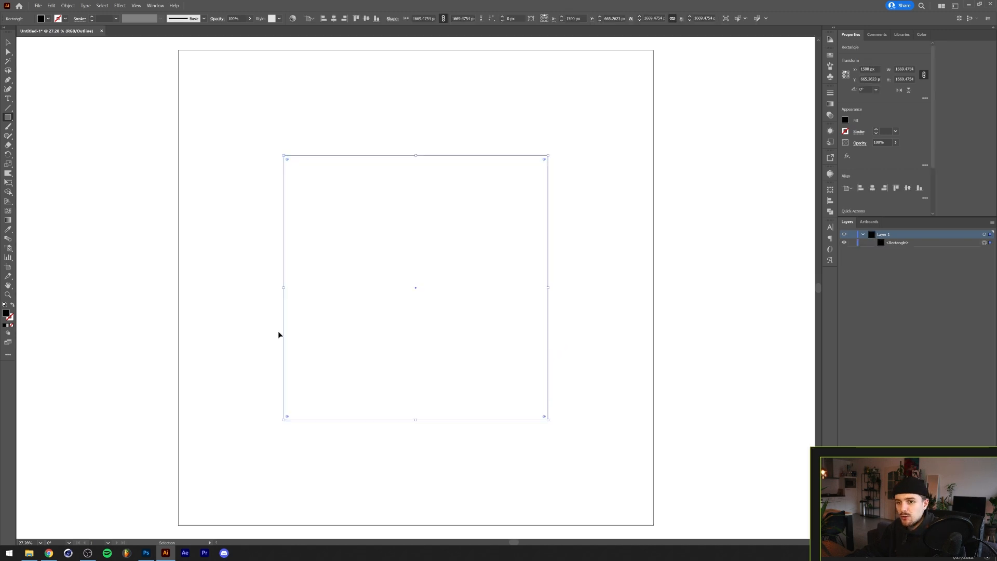
key("v")
left_click(458, 145)
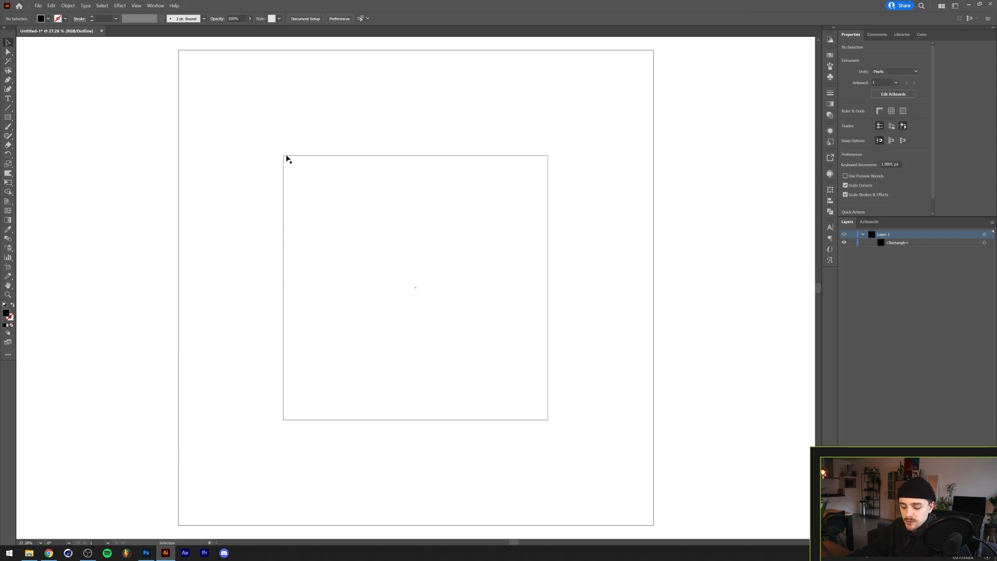
left_click_drag(365, 200, 366, 198)
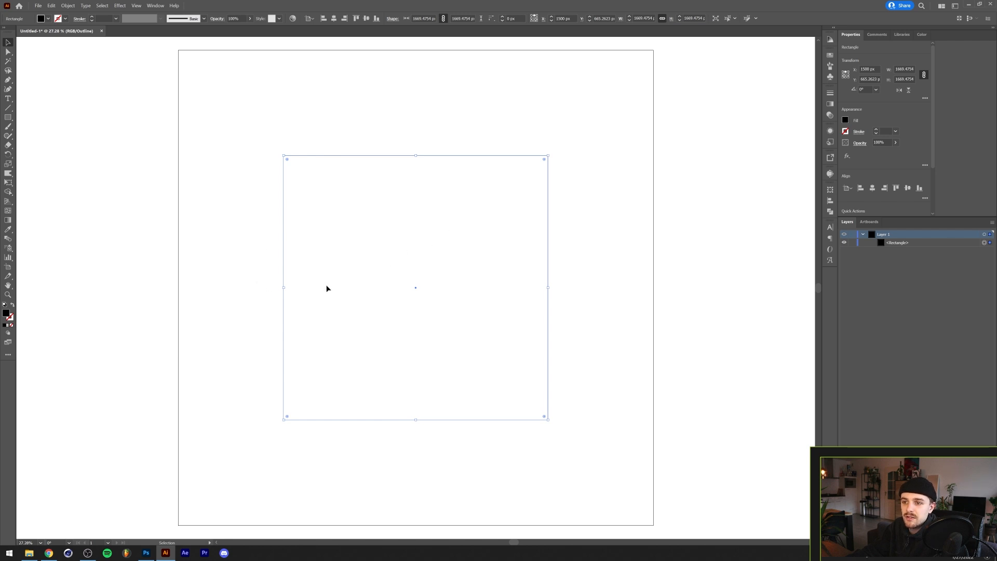
- Add anchor points to the square repeatedly until each side is split into eight segments
left_click(69, 5)
mouse_move(117, 178)
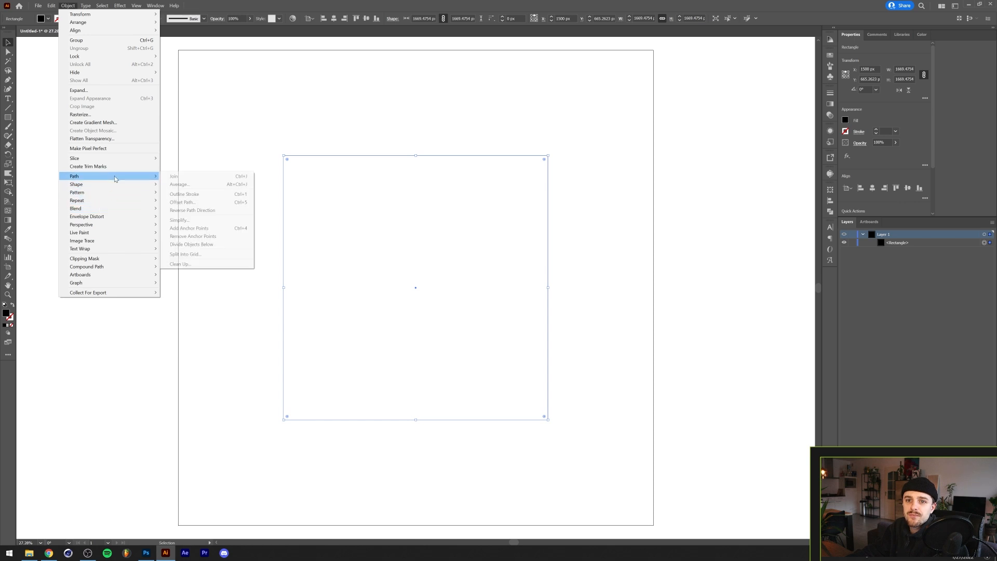
left_click(219, 229)
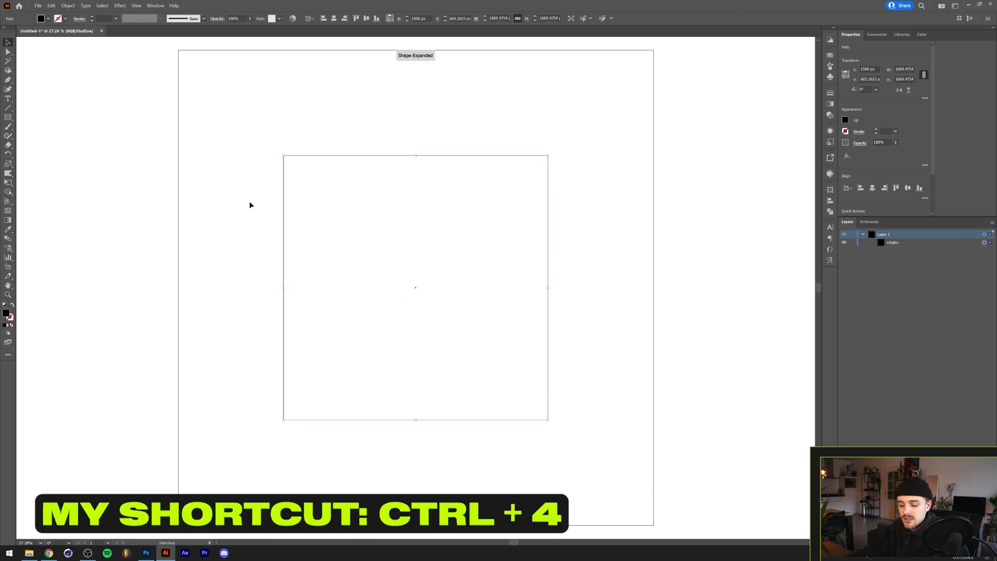
key("a")
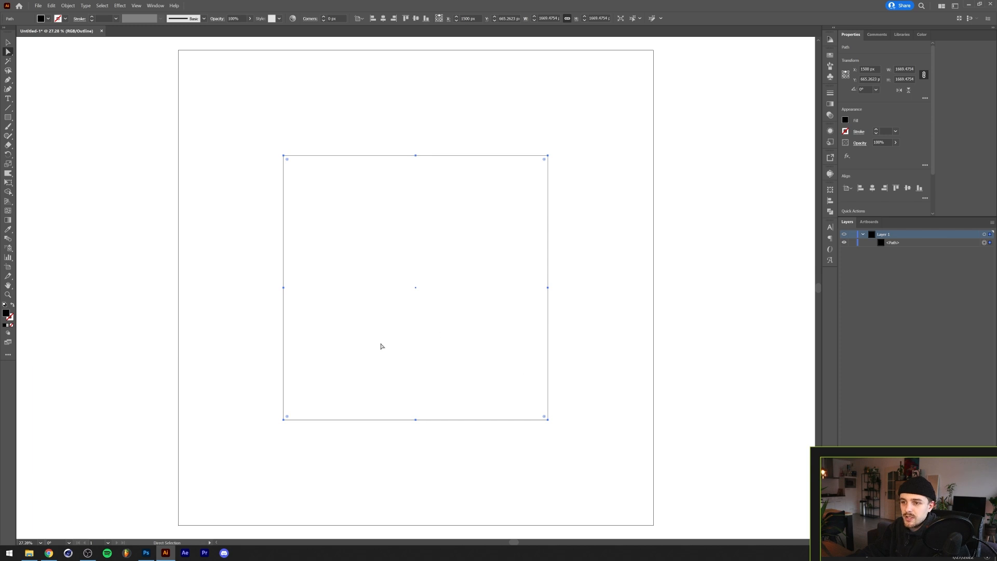
key("v")
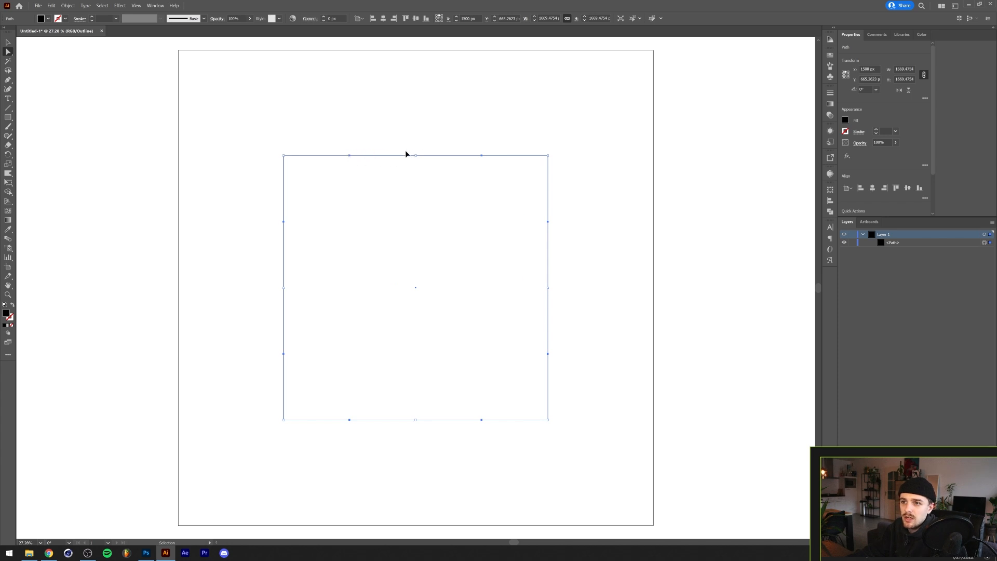
key("ctrl+shift+z")
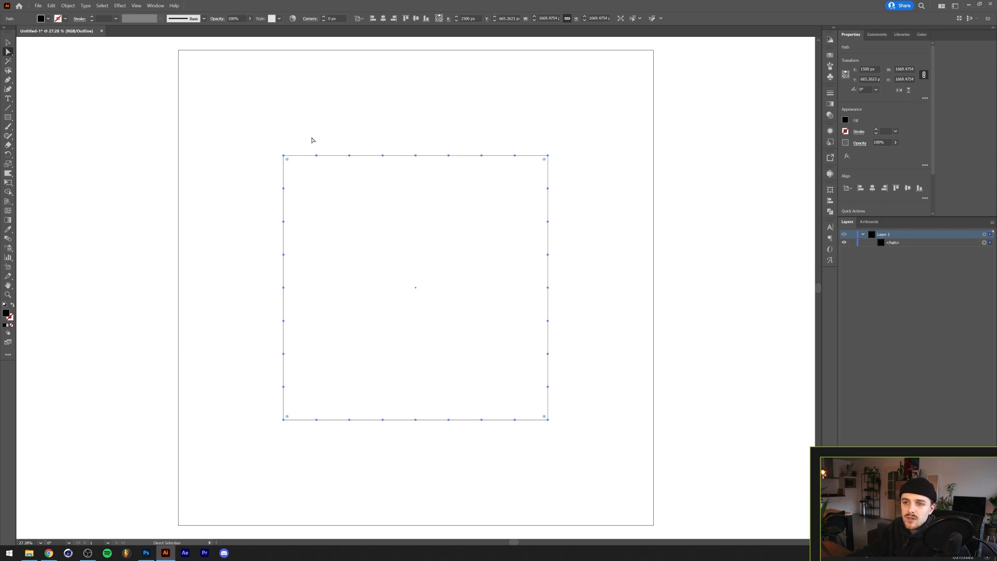
- Select alternating anchor points around the square and scale them inward to form a star
left_click_drag(306, 134, 302, 208)
left_click_drag(323, 458, 327, 456)
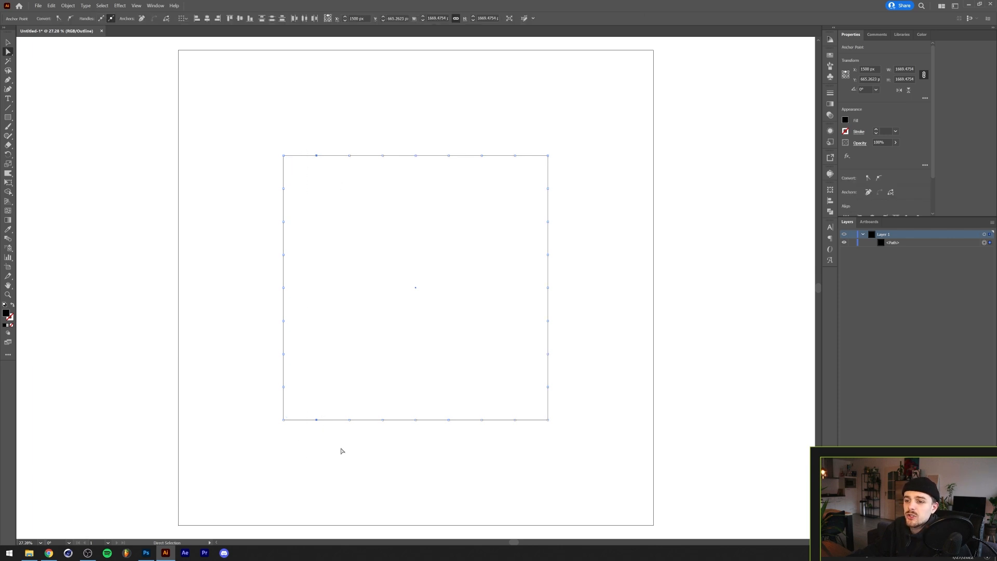
left_click_drag(414, 125, 518, 96)
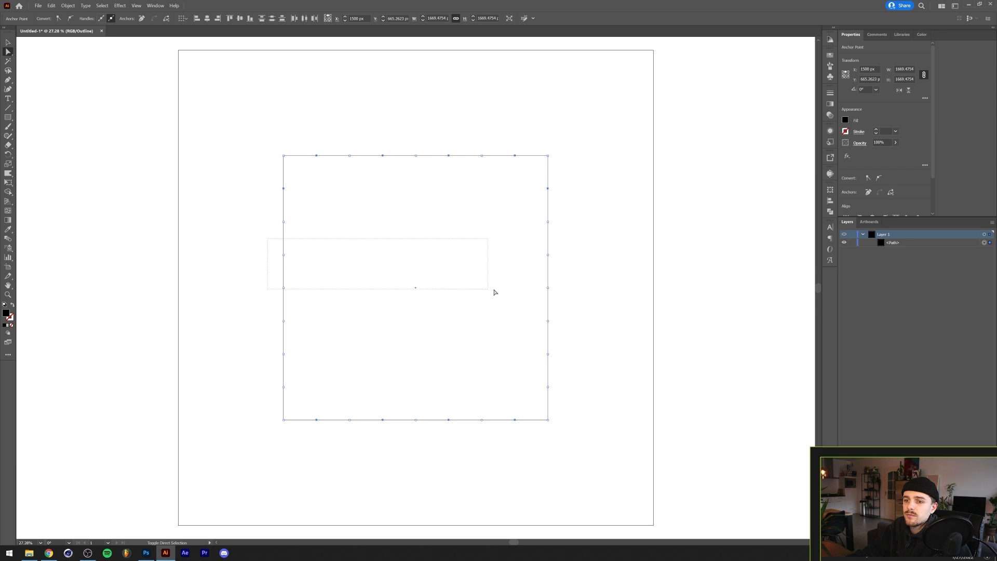
left_click_drag(583, 393, 588, 380)
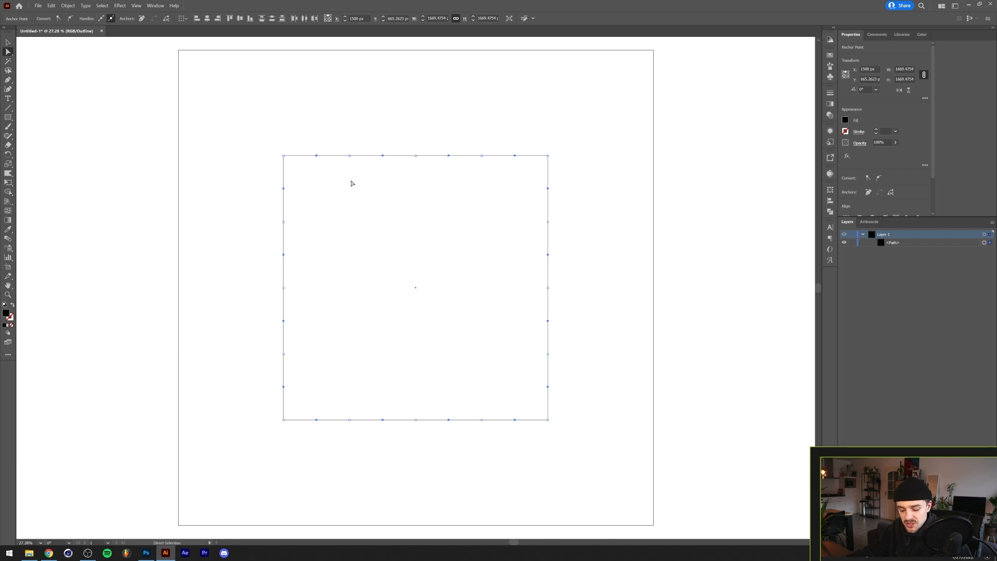
key("s")
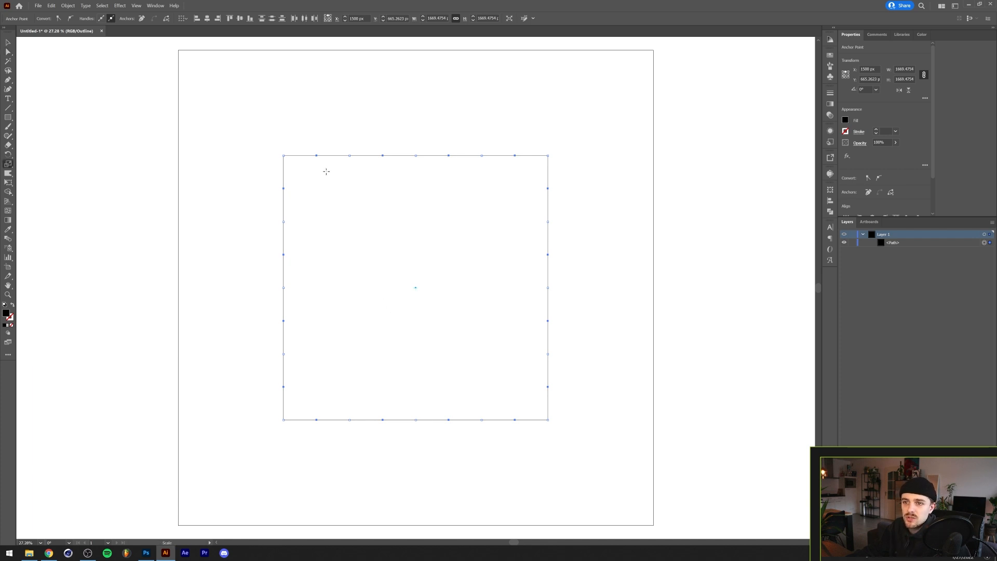
left_click_drag(309, 171, 389, 219)
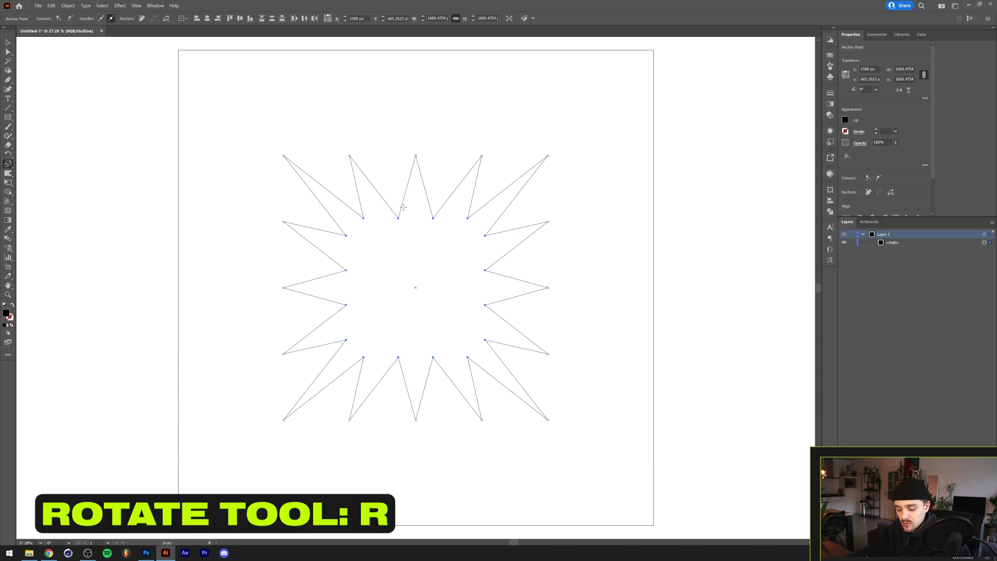
- Rotate the selected star points slightly with the Rotate tool
key("r")
left_click_drag(427, 233, 447, 241)
key("b")
key("v")
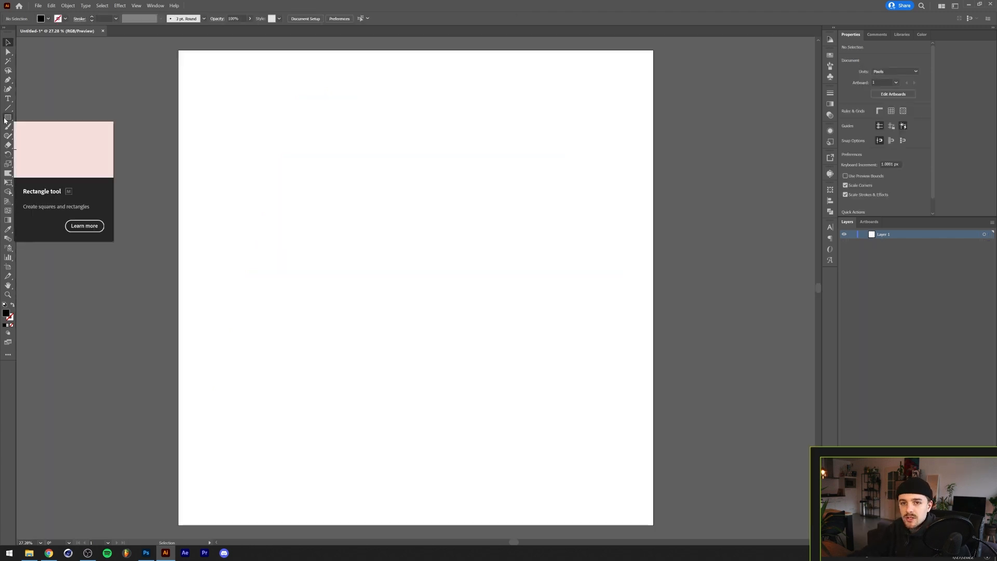
- Draw circles with the Ellipse tool and arrange three overlapping circles into one shape
key("l")
mouse_move(254, 191)
left_mouse_down()
mouse_move(361, 282)
mouse_move(379, 251)
left_mouse_up()
key("v")
left_click_drag(386, 261, 399, 315)
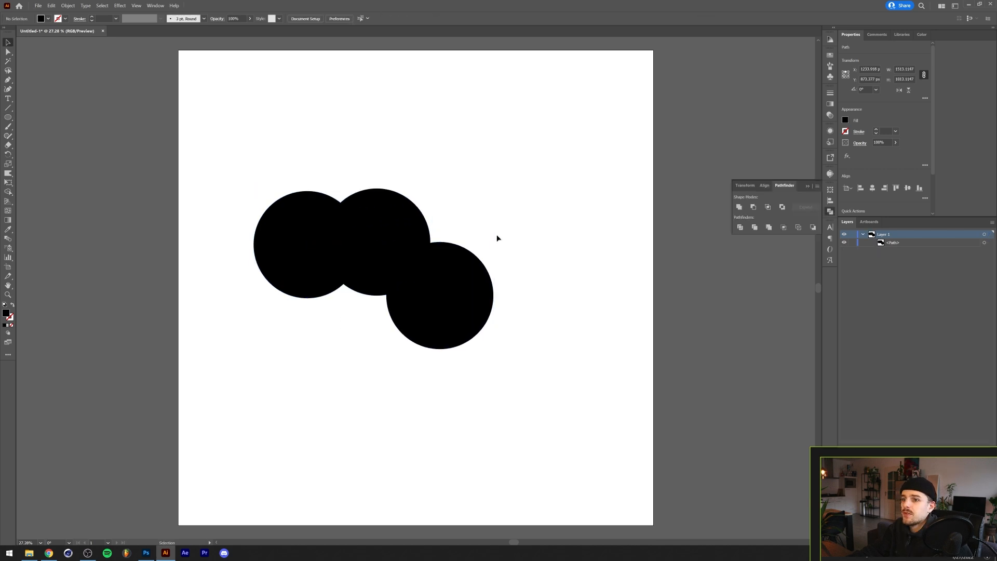
- Paste a copy of the circle shape in front, enlarge it, and delete the copy
left_click(498, 232)
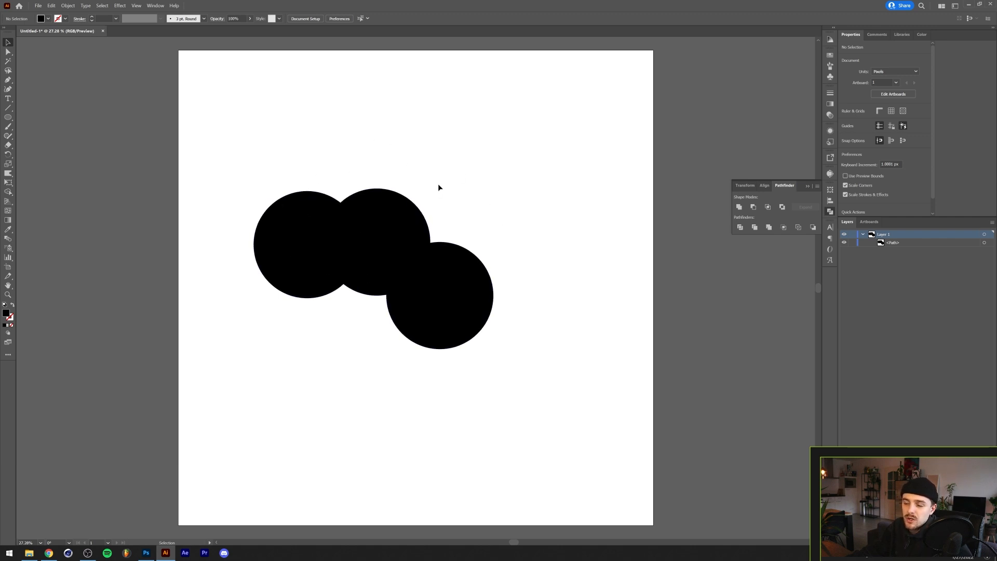
left_click(369, 274)
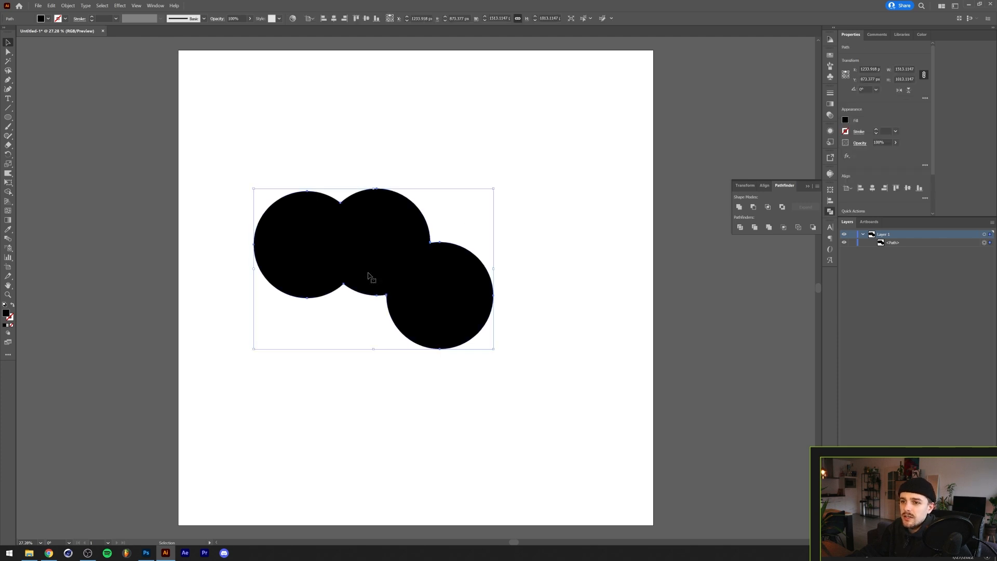
key("a")
key("ctrl+c")
key("ctrl+f")
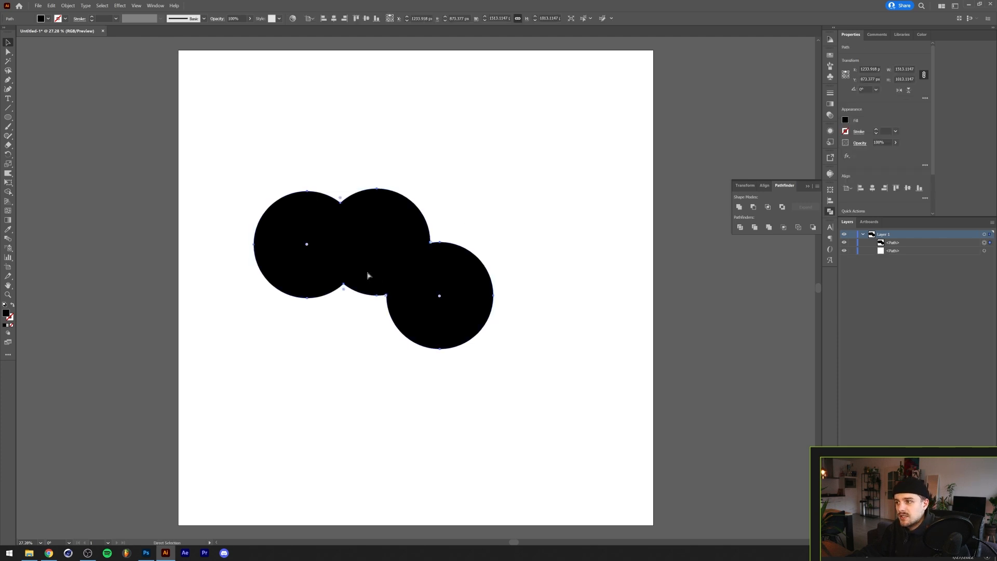
left_click_drag(493, 188, 512, 173)
key("ctrl+y")
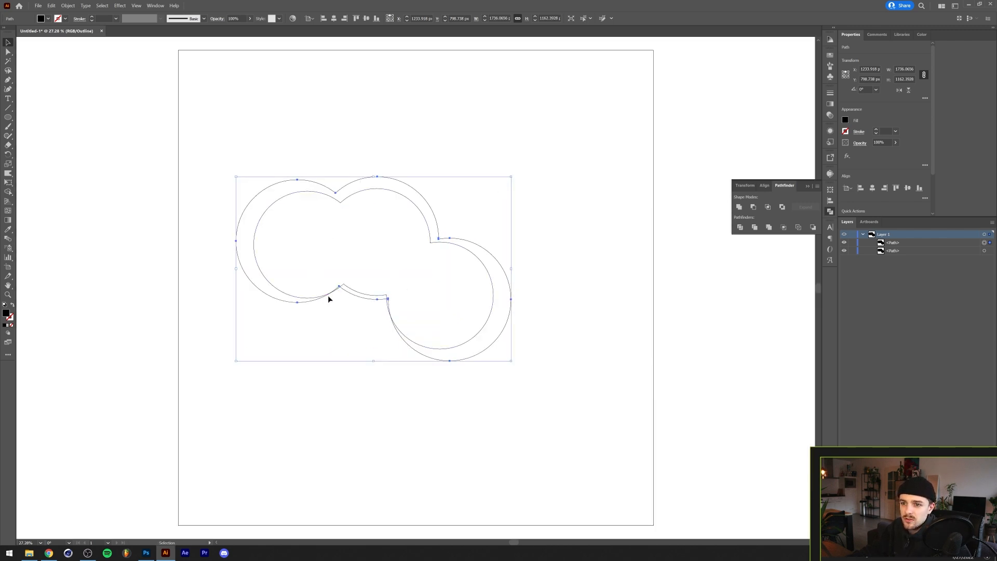
key("Delete")
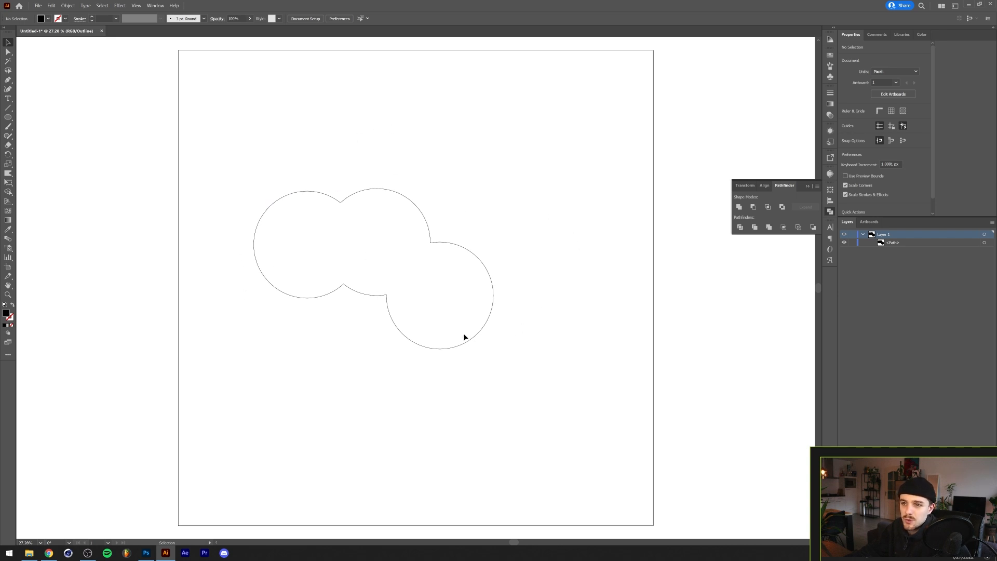
- Offset the circle shape's path outward with Offset Path and return to preview mode
left_click_drag(473, 171, 366, 238)
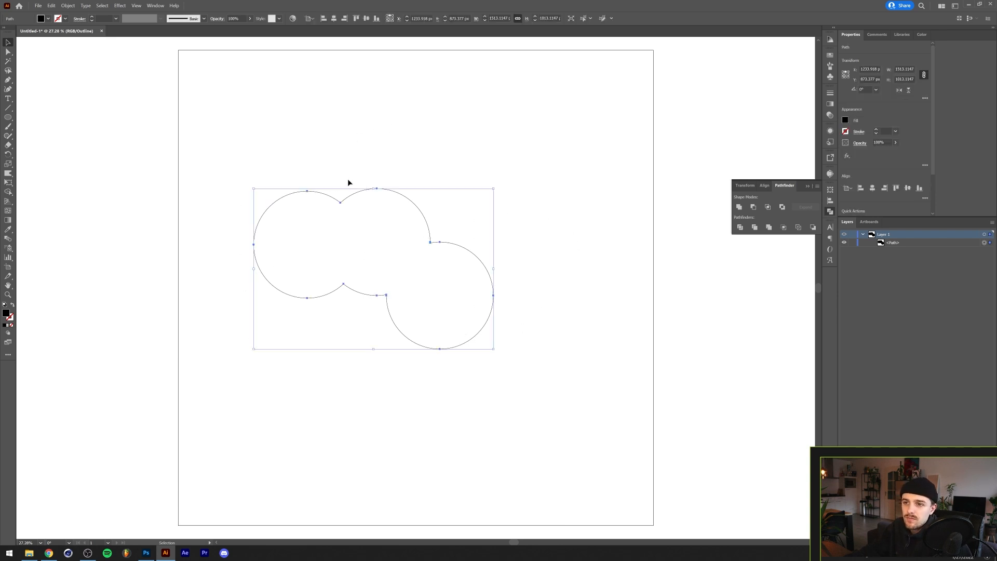
left_click(66, 7)
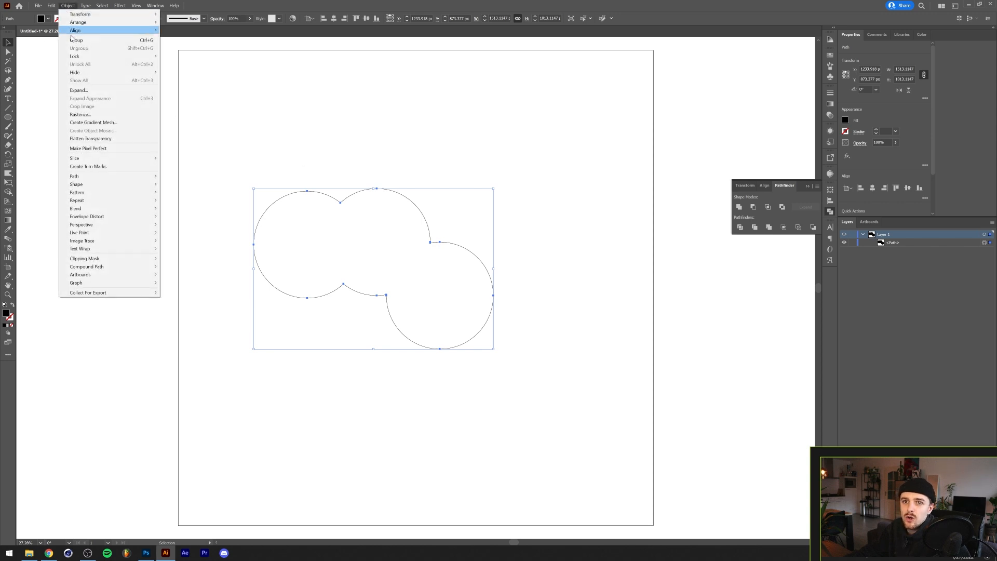
mouse_move(112, 177)
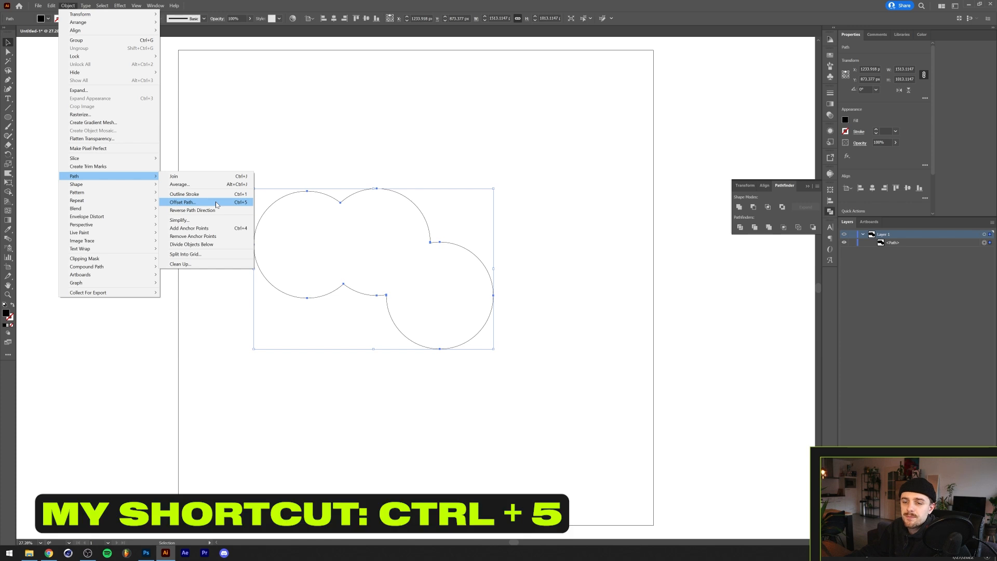
left_click(216, 205)
key("shift+Up")
key("shift+Up")
key("shift+Down")
key("shift+Down")
key("shift+Up")
key("shift+Down")
key("shift+Up")
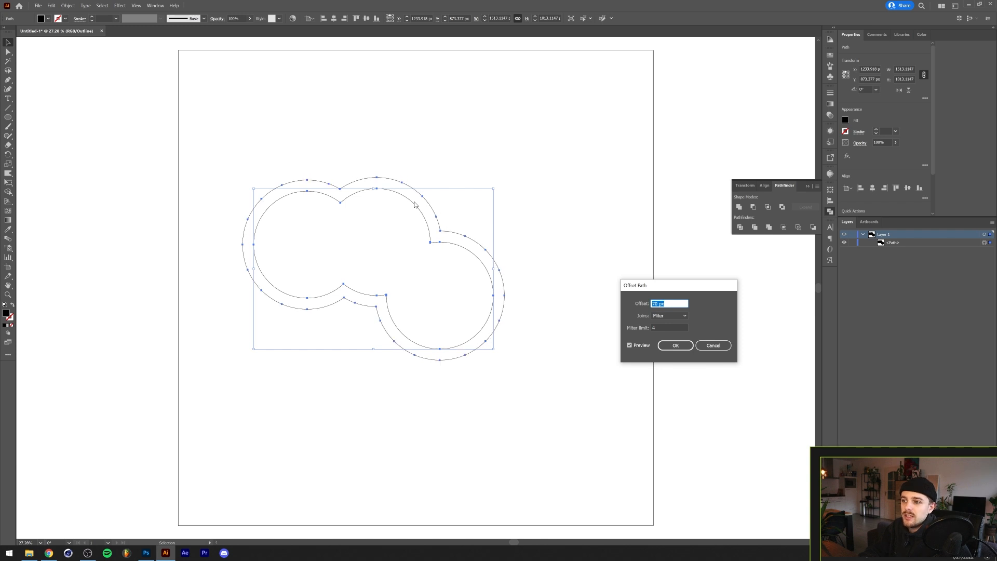
key("Return")
key("ctrl+y")
key("a")
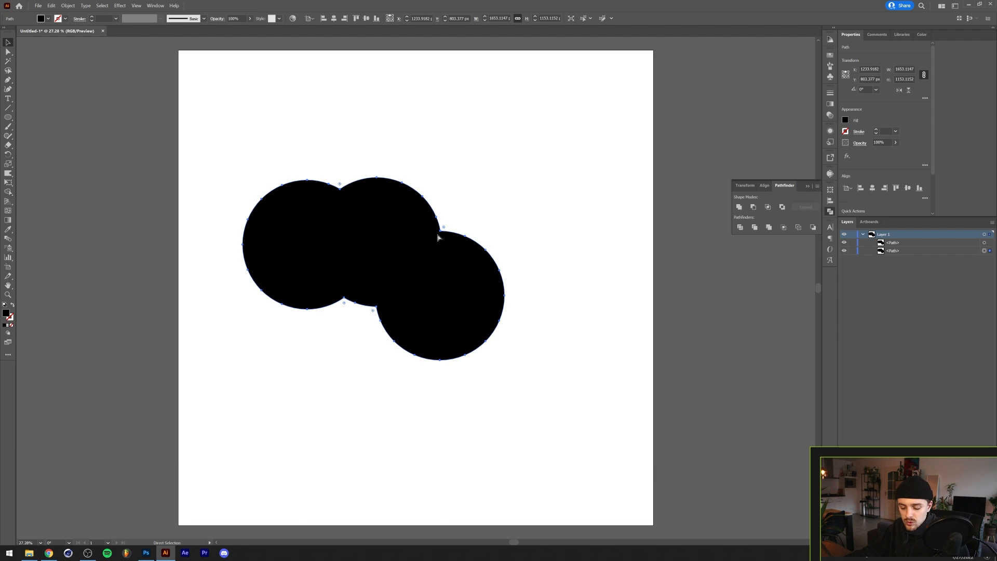
- Apply Offset Path again to the combined circle shape to add another outward offset path
key("ctrl+alt+o")
key("Return")
key("v")
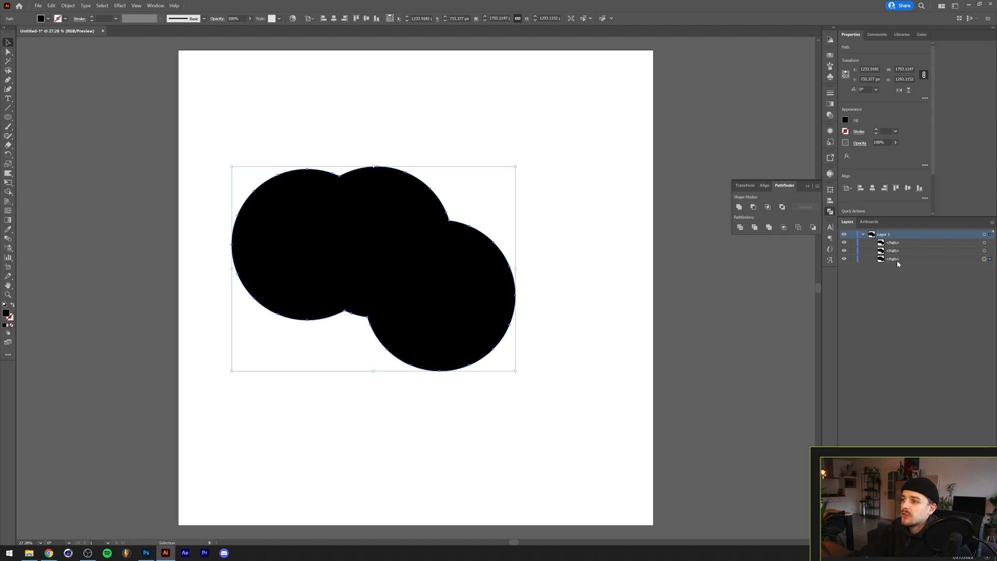
- Select all the circle paths and combine them with Pathfinder's Minus Front
key("a")
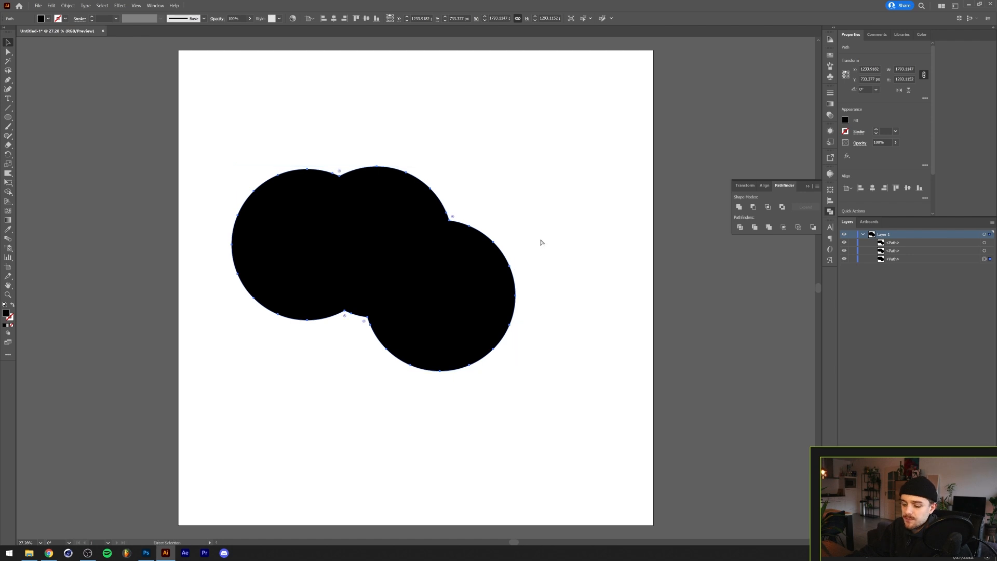
key("ctrl+y")
key("ctrl+y")
key("v")
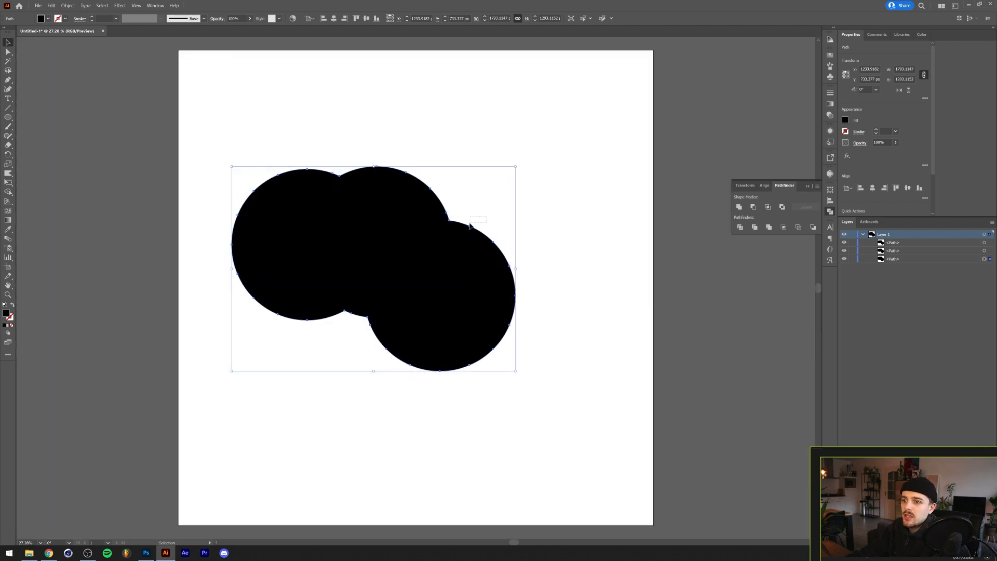
key("ctrl+a")
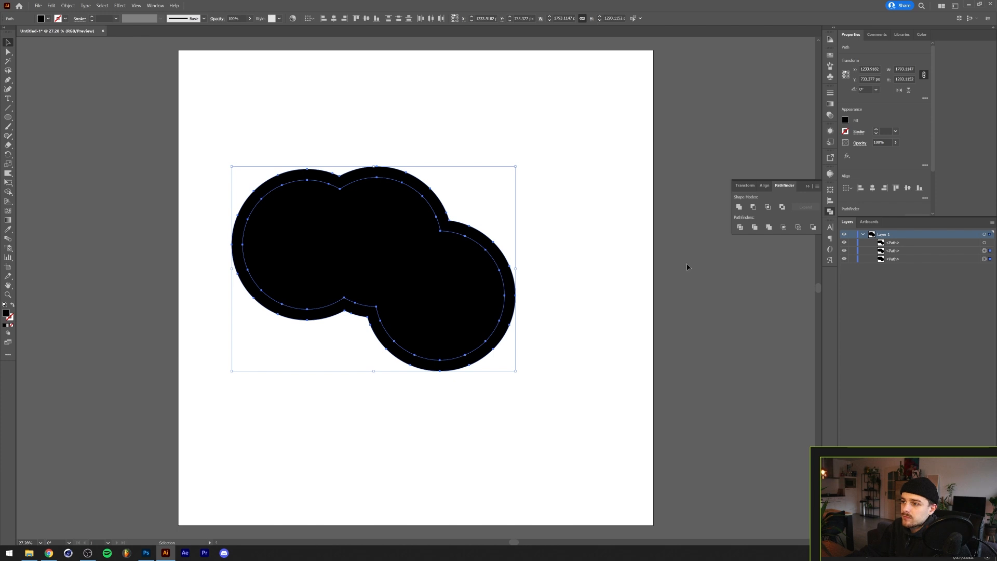
left_click(752, 209)
left_click(571, 273)
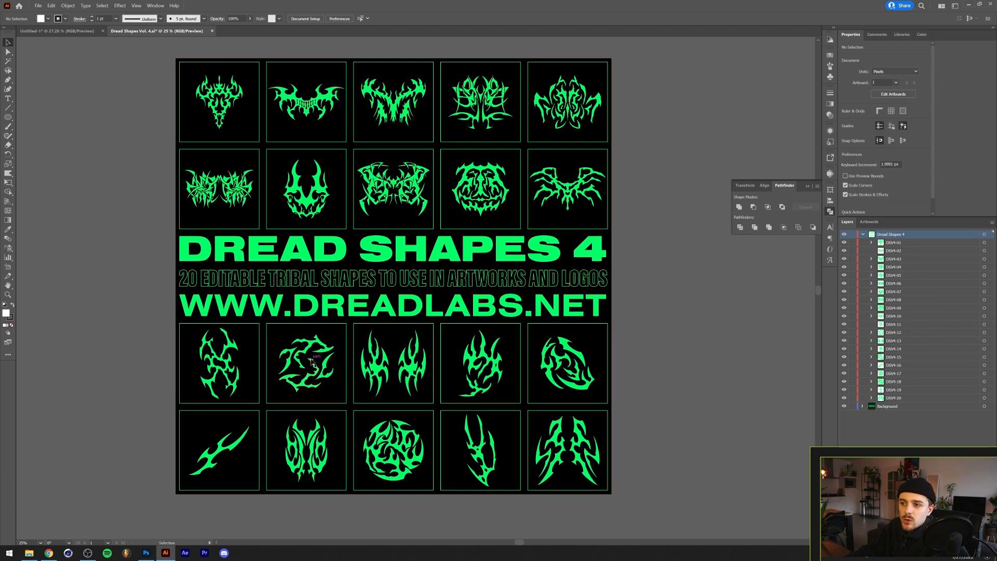
- Try recoloring the title text and one tribal shape blue from the color spectrum
left_click(182, 262)
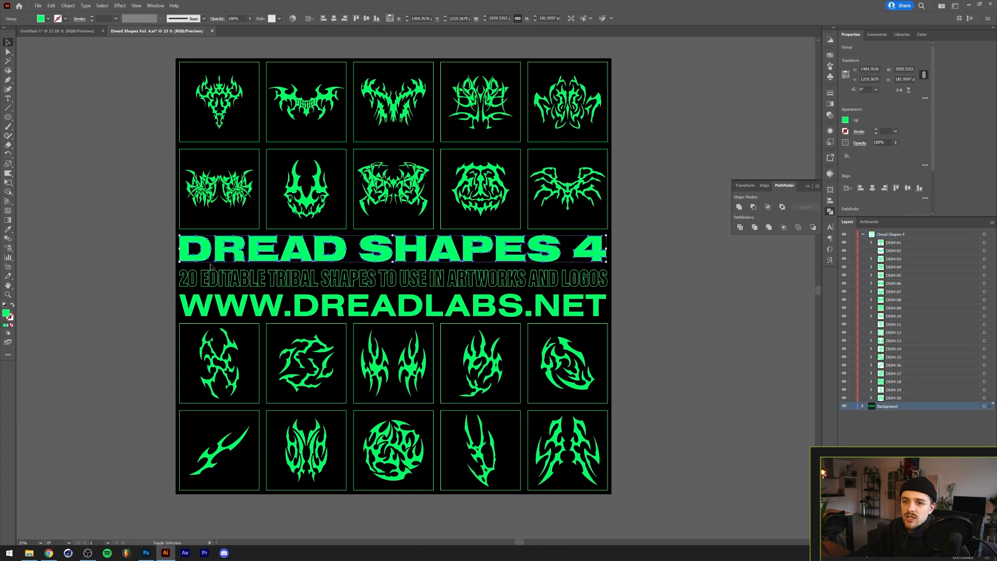
left_click(231, 342, "shift")
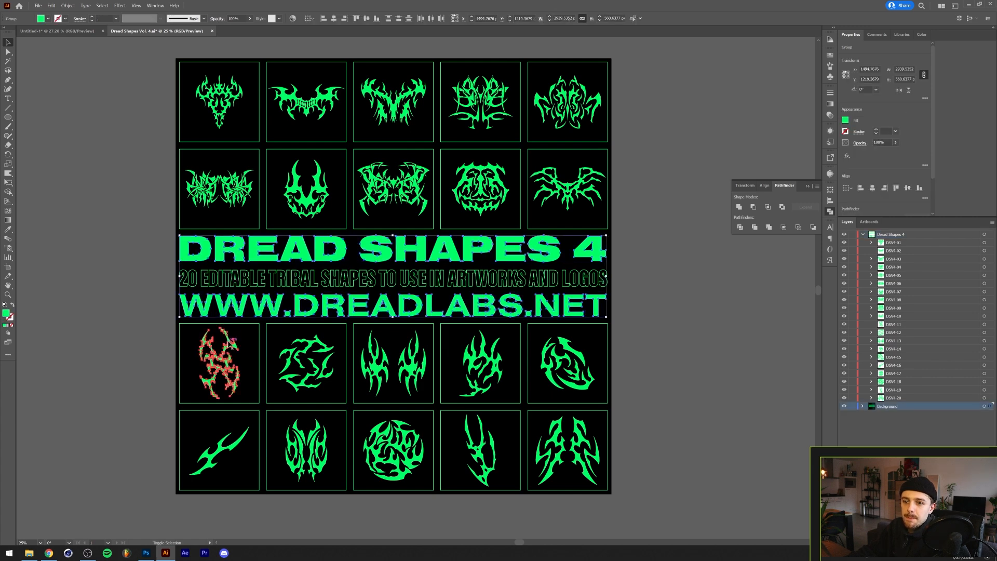
left_click(922, 34)
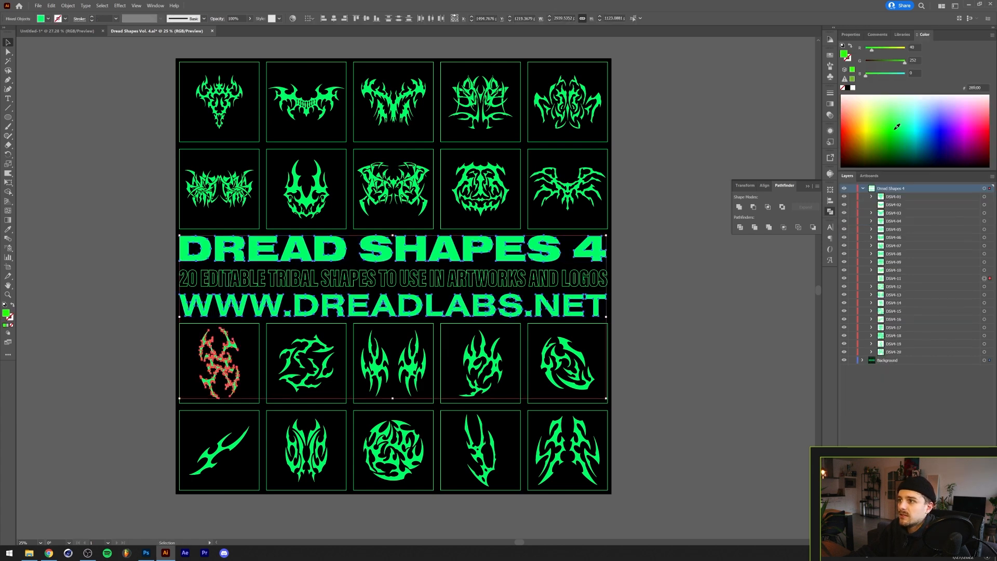
left_click(941, 130)
key("ctrl+z")
key("ctrl+z")
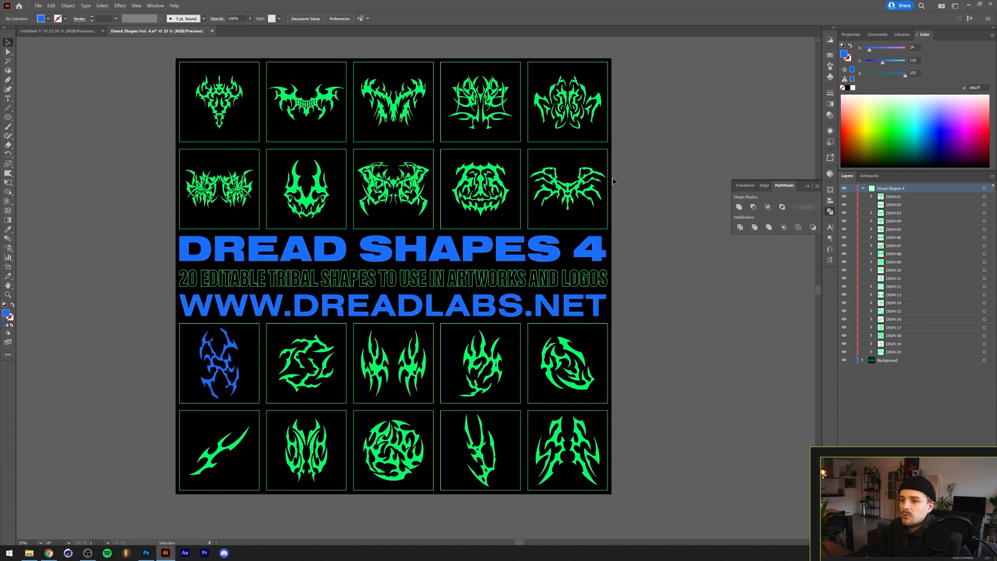
left_click(113, 227)
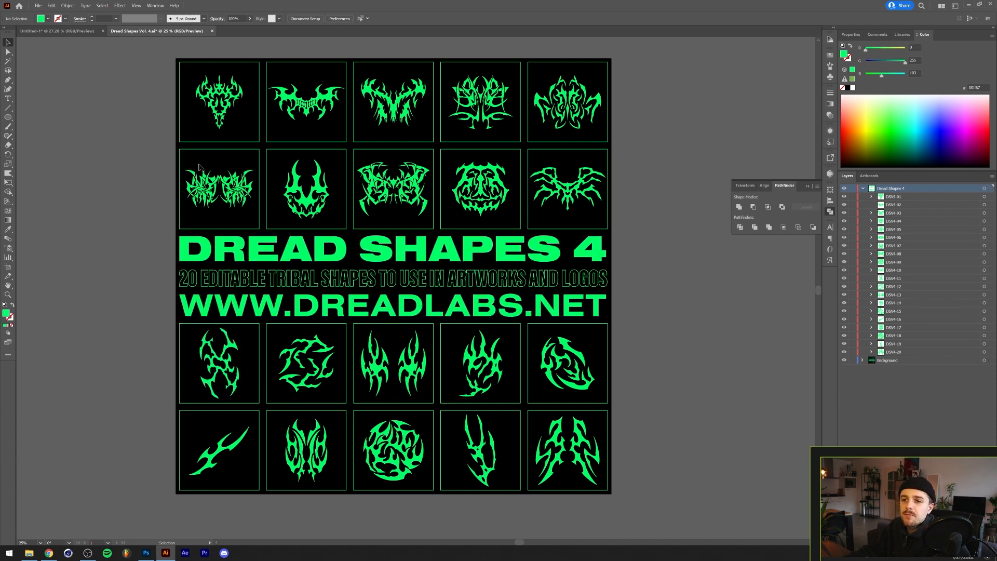
- Select every object sharing the title's fill color with Select Same Fill Color
left_click(194, 244)
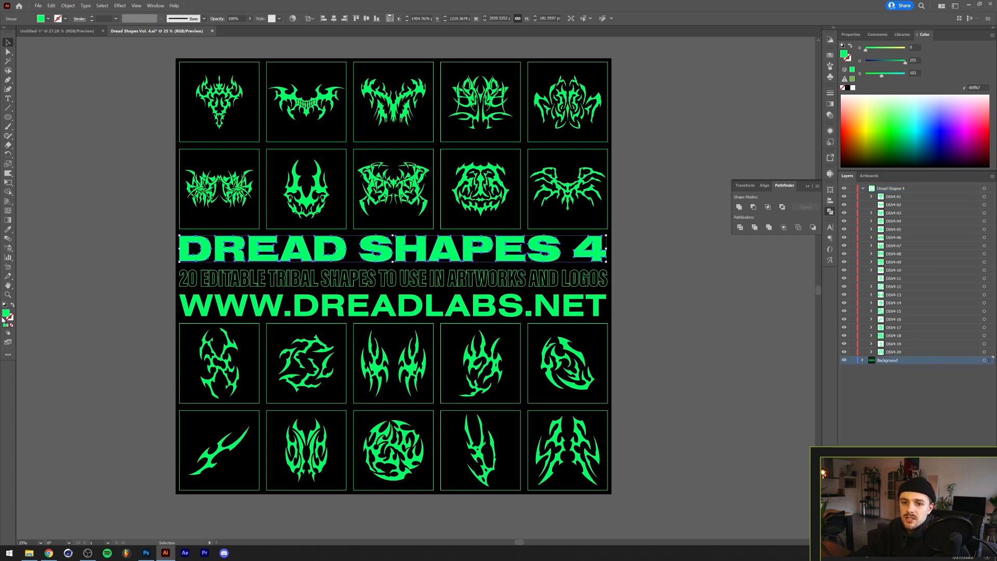
left_click(101, 6)
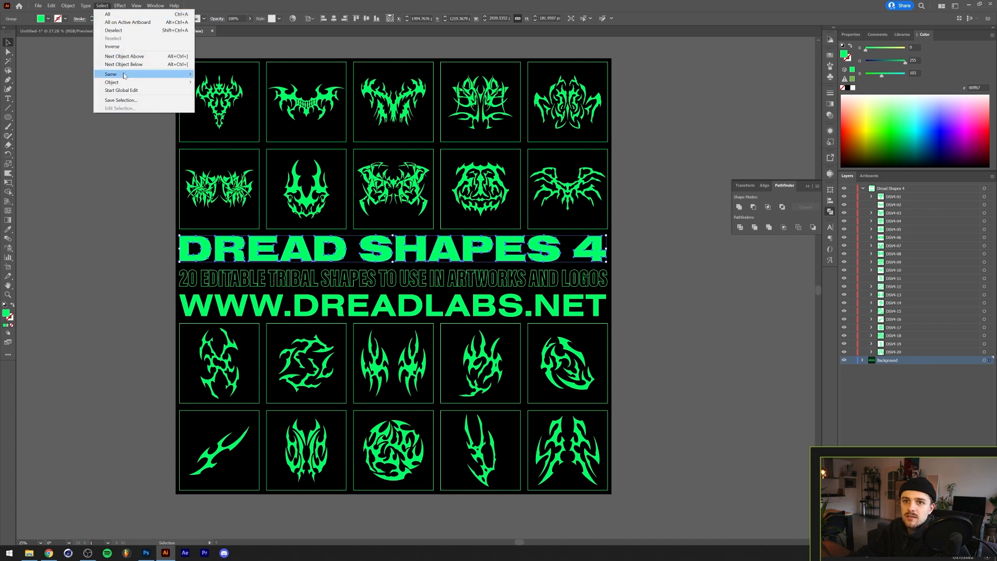
mouse_move(125, 75)
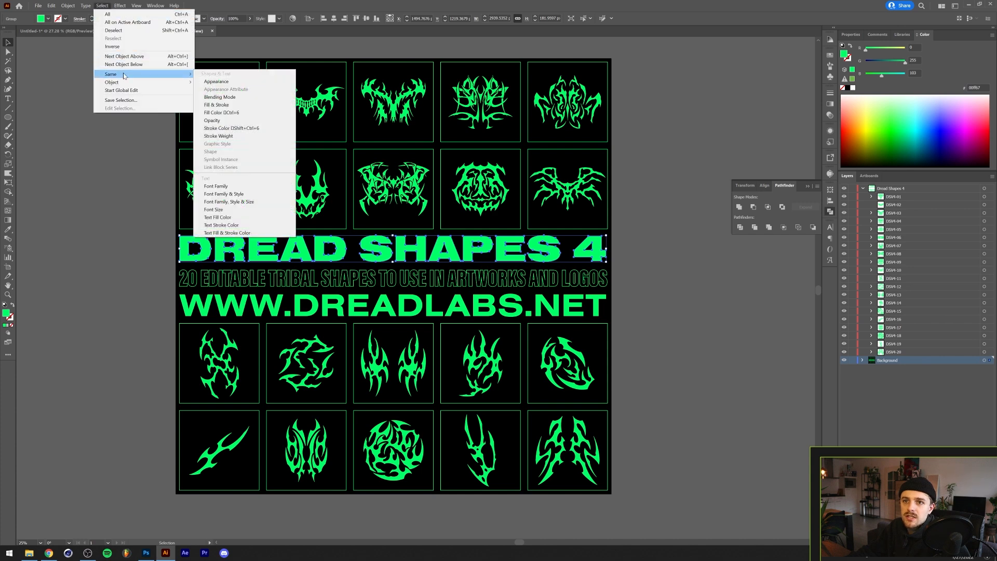
left_click(241, 115)
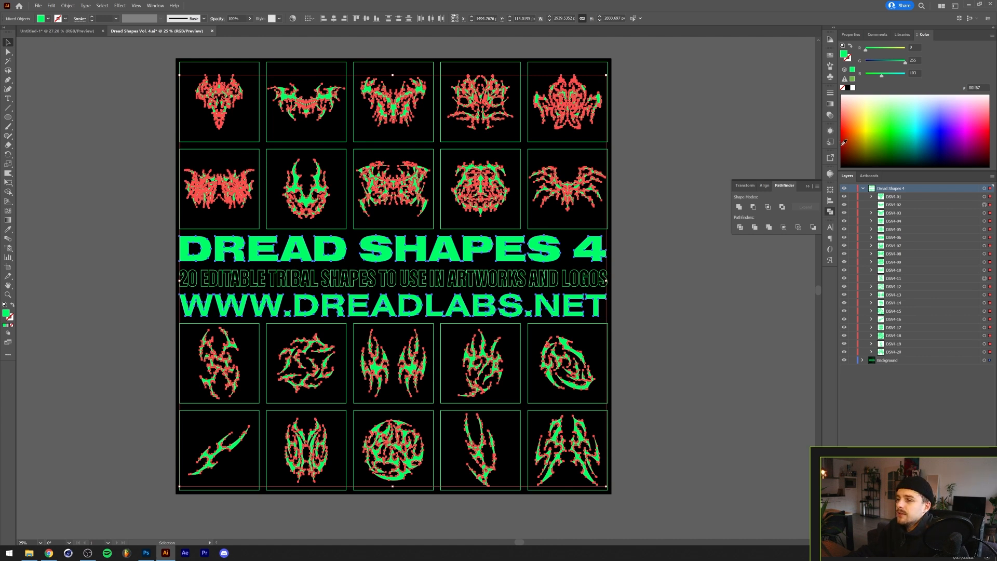
left_click(938, 125)
left_click(687, 195)
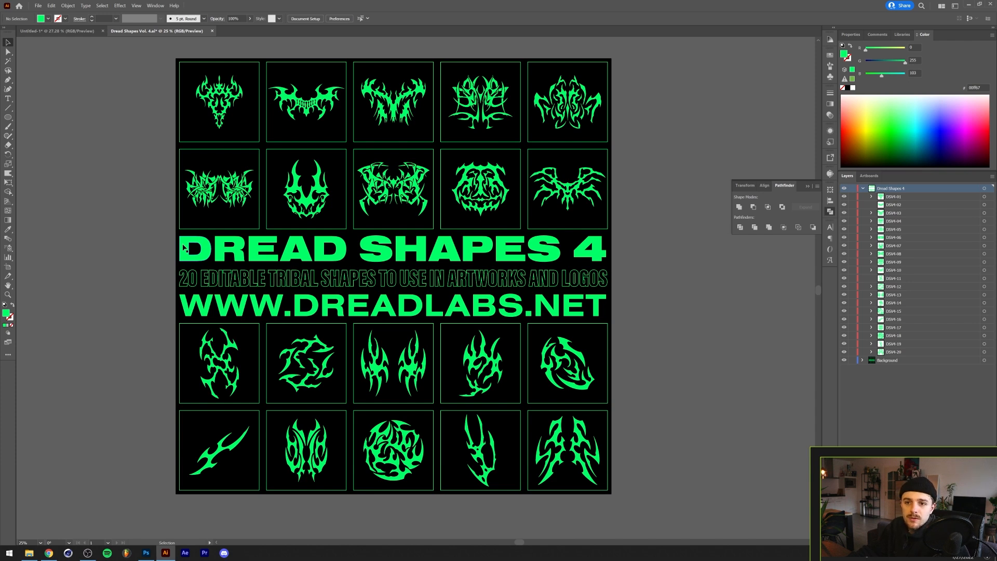
- Select all objects with the title's fill color using the custom shortcut and recolor them blue
left_click(183, 248)
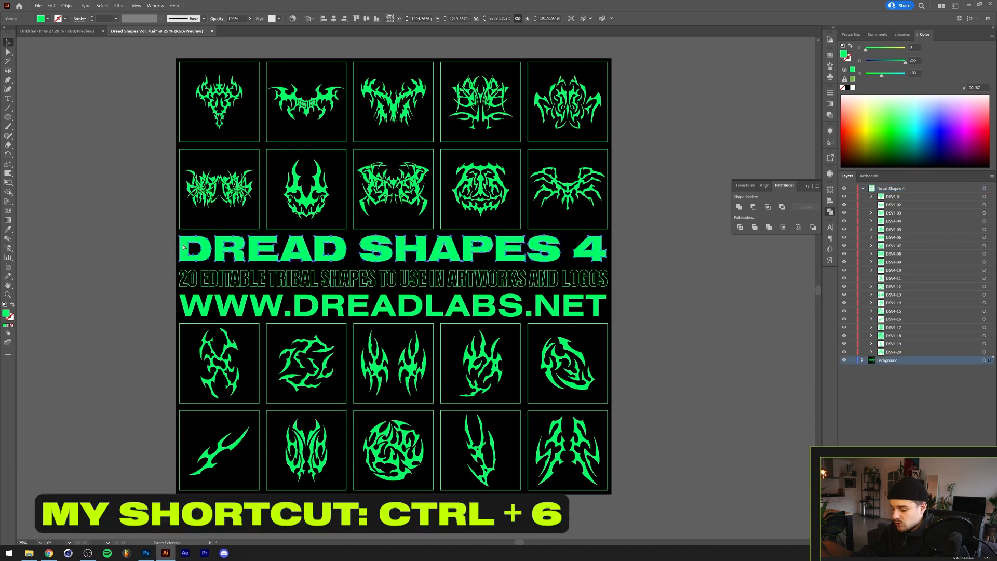
key("ctrl+6")
key("v")
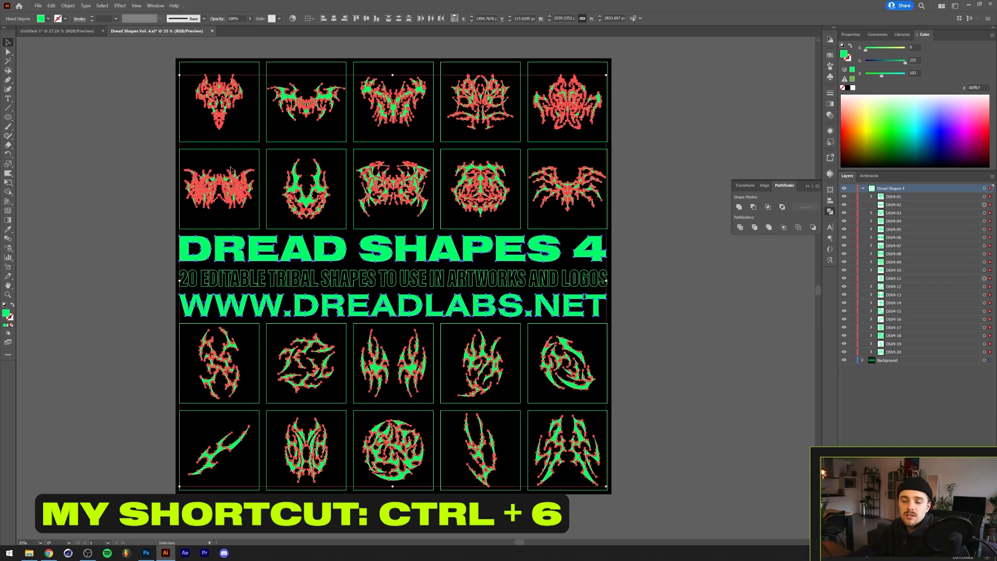
left_click(941, 127)
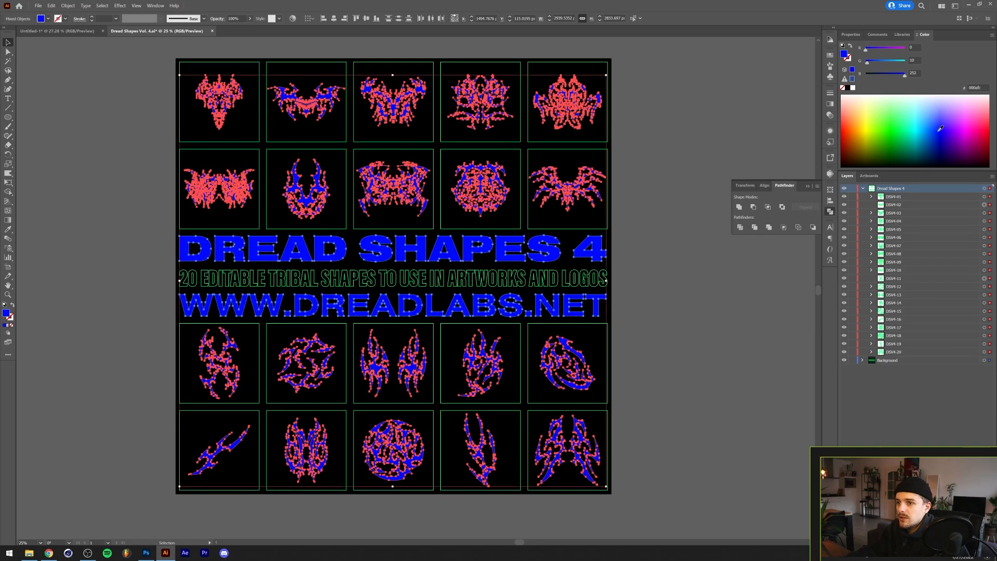
left_click(143, 186)
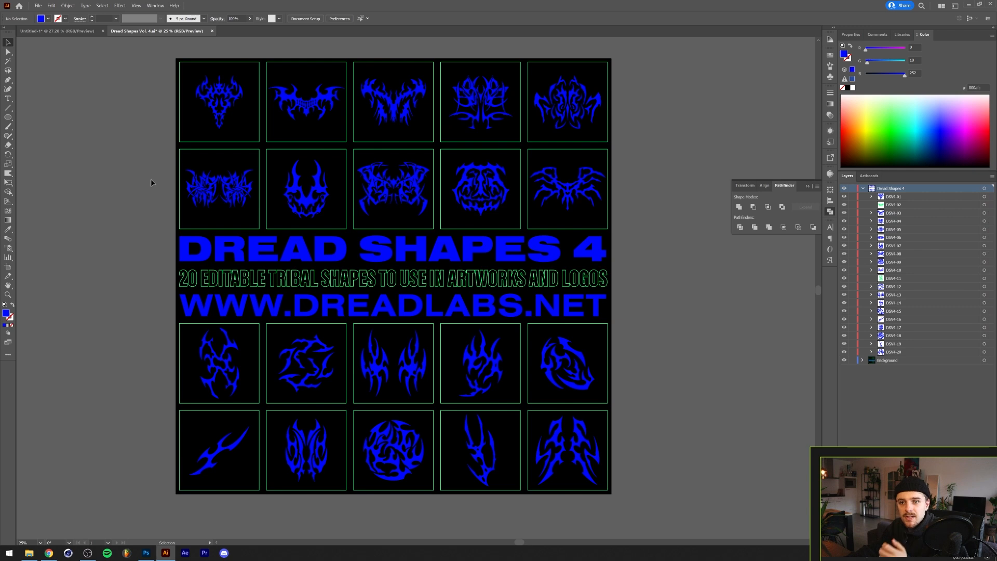
- Select all frames sharing the same stroke color and give them a blue stroke by sampling a blue shape with the Eyedropper
left_click(181, 347)
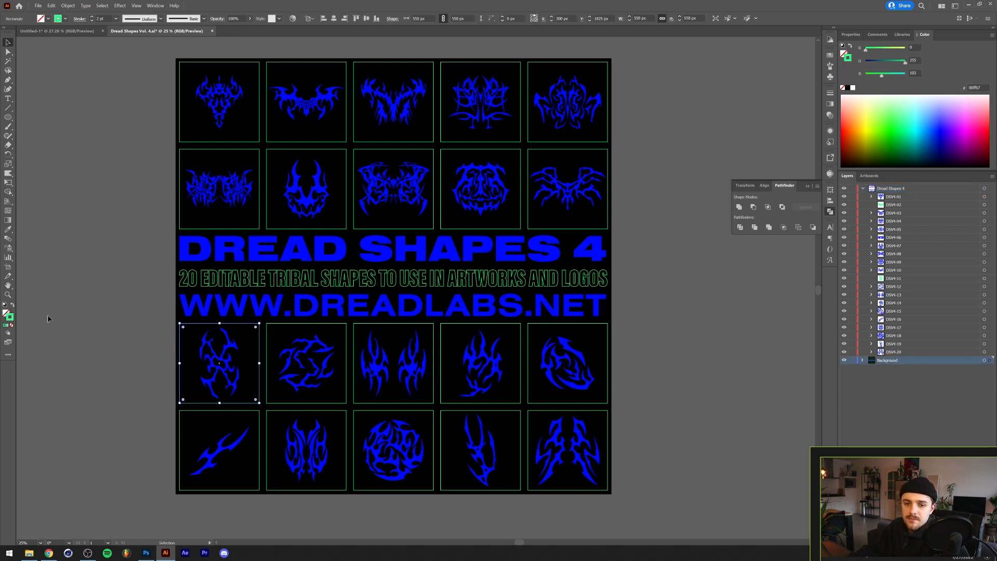
left_click(10, 318)
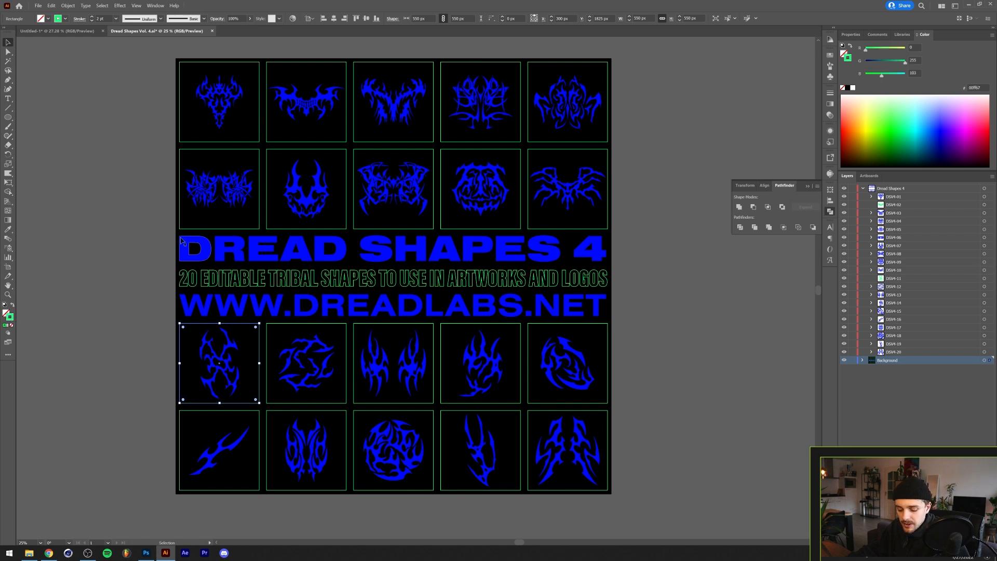
key("ctrl+shift+6")
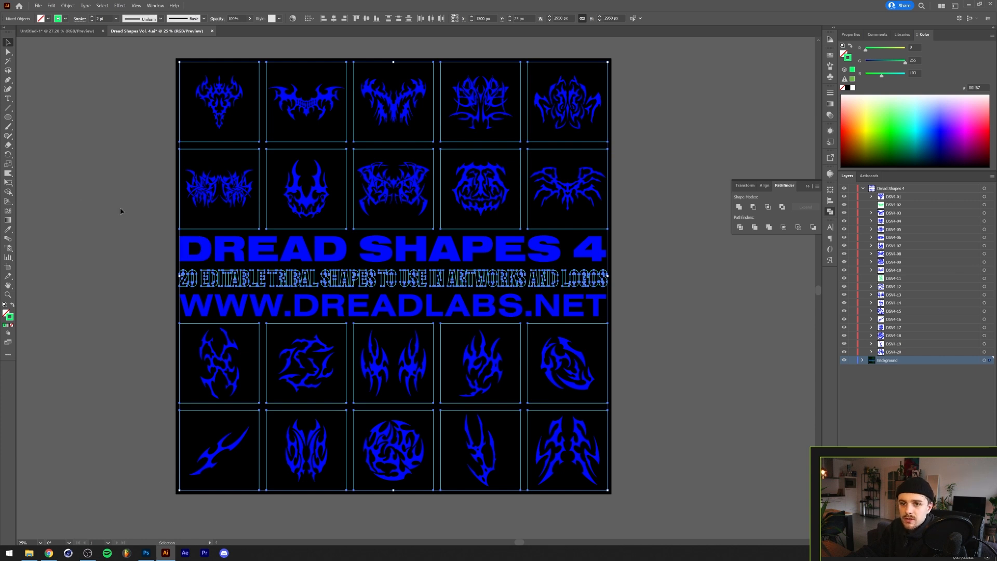
key("i")
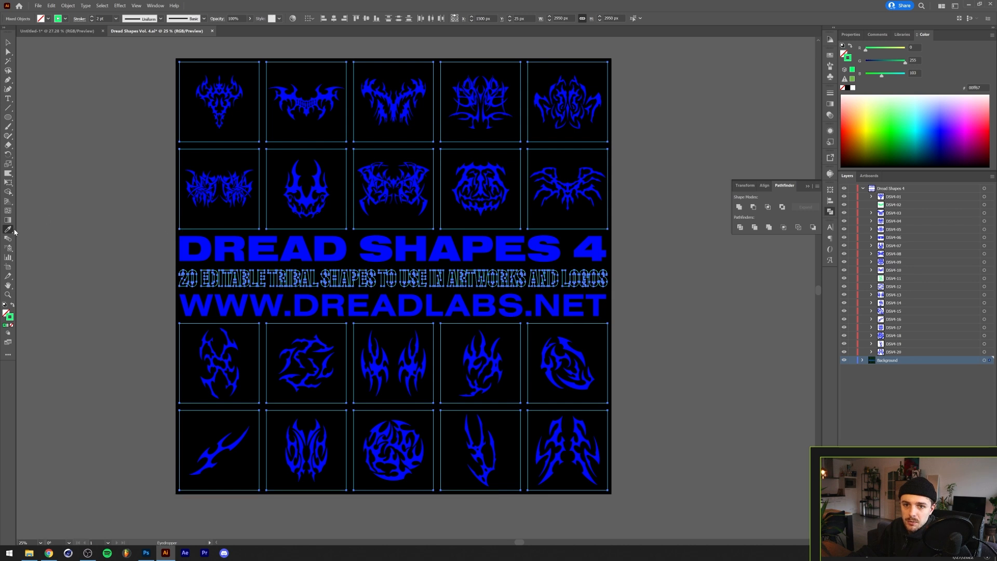
left_click(320, 245)
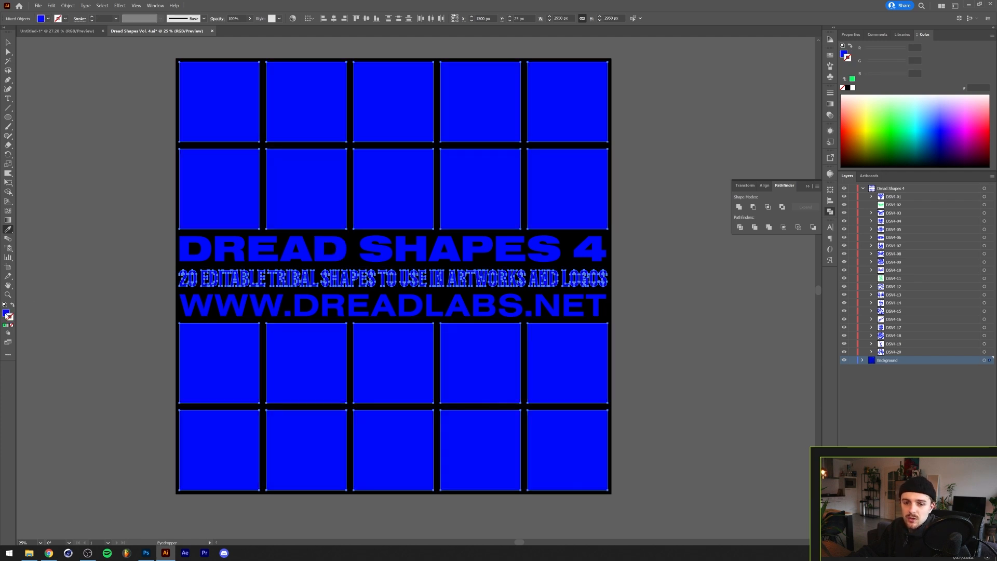
key("ctrl+z")
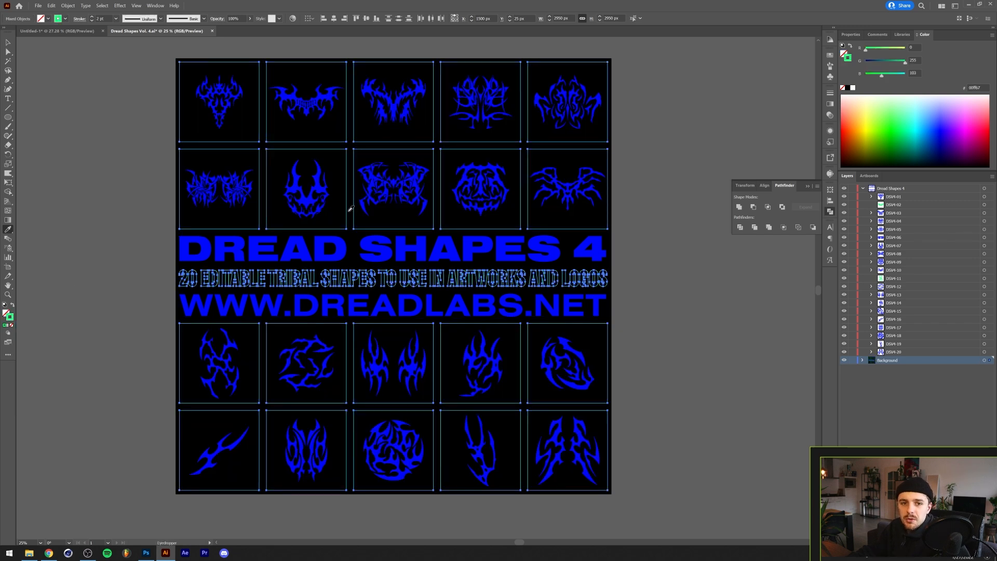
left_click(322, 185, "shift")
key("v")
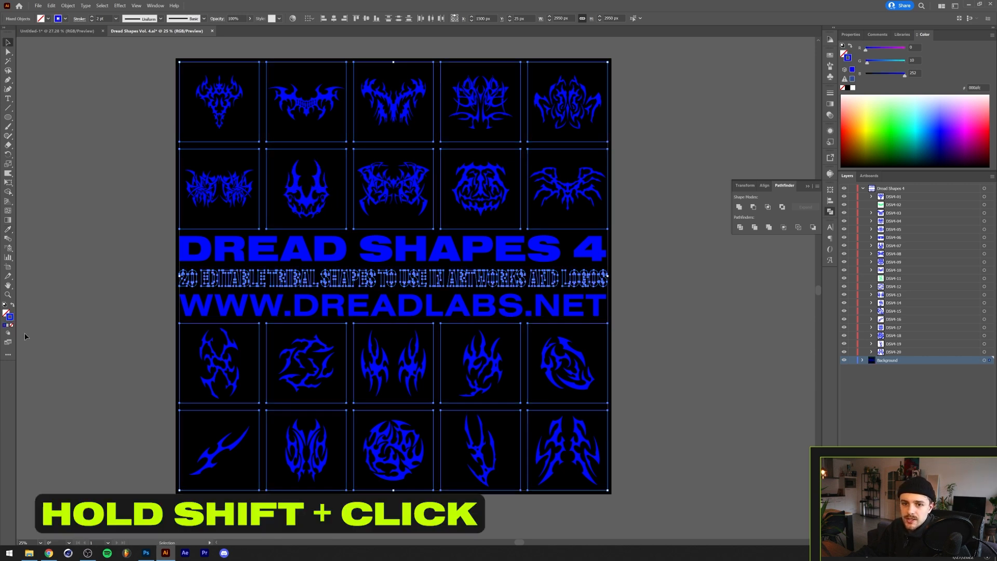
left_click(138, 283)
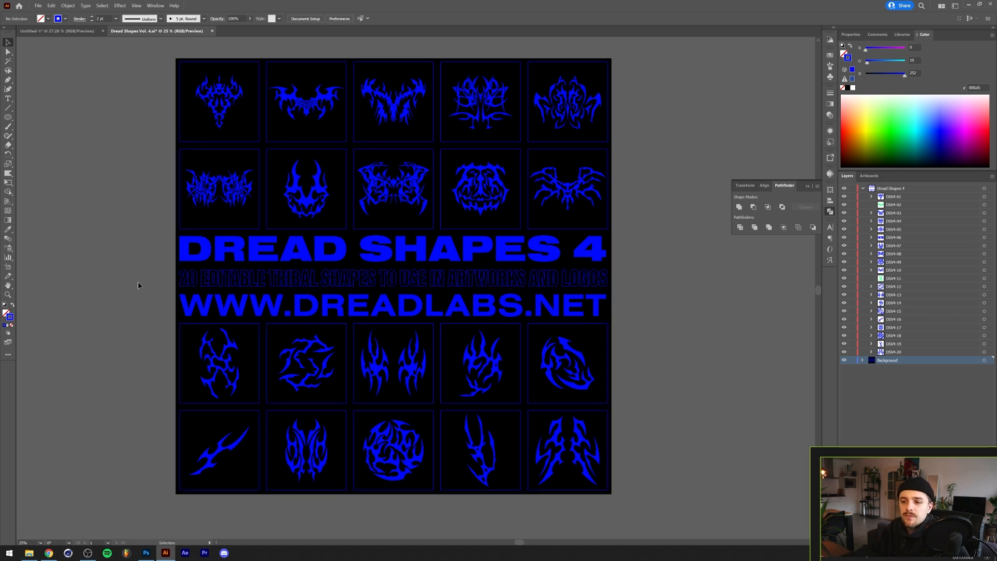